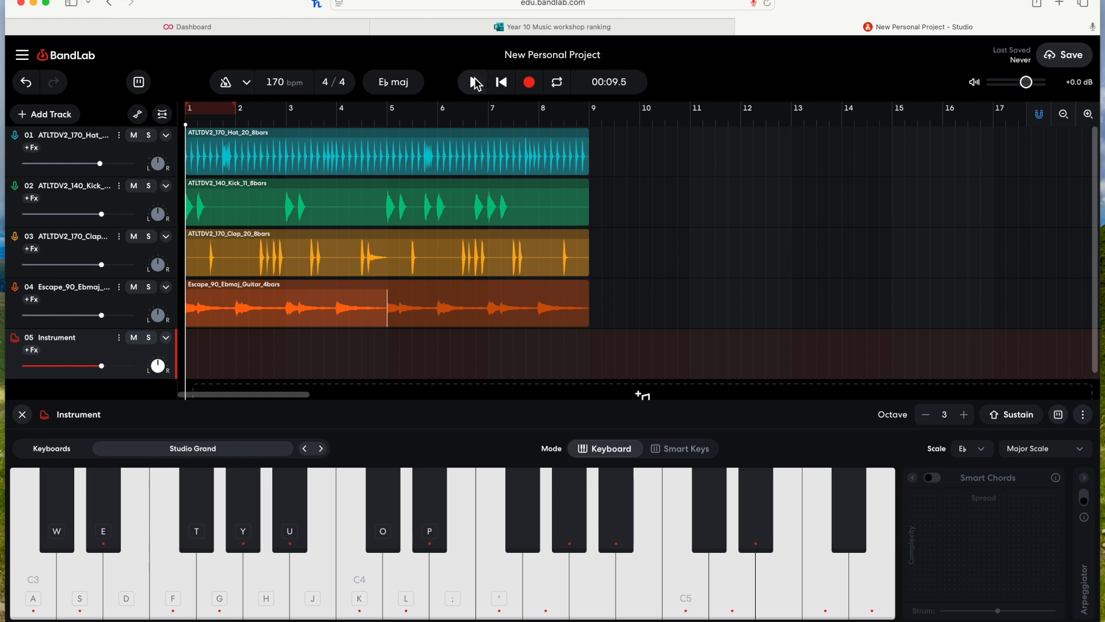
Step: Play the project briefly and stop playback
key("space")
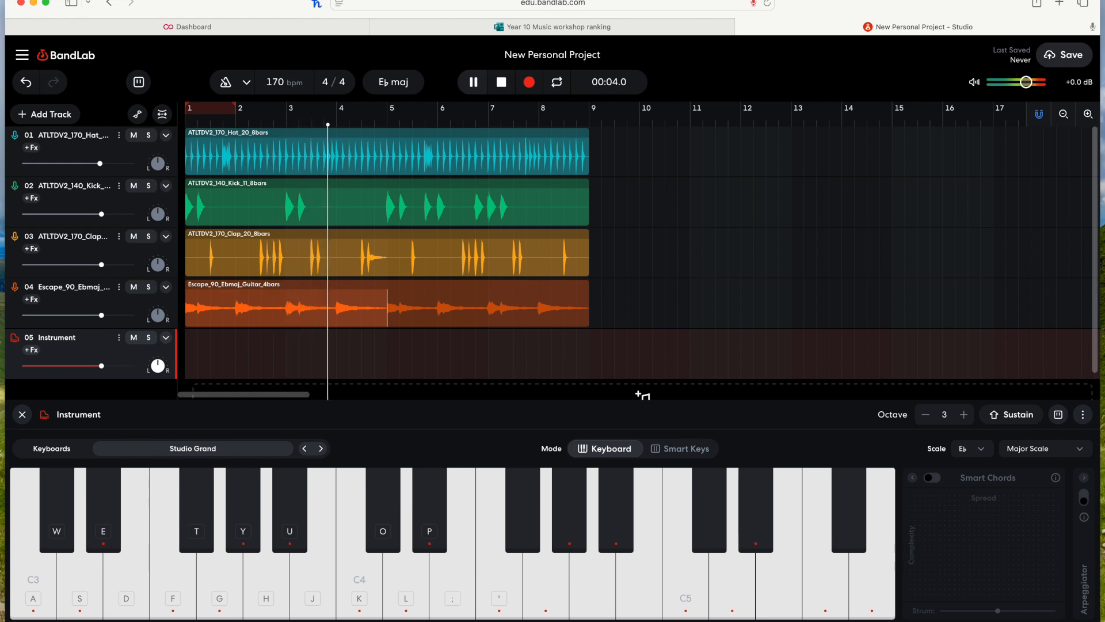
key("space")
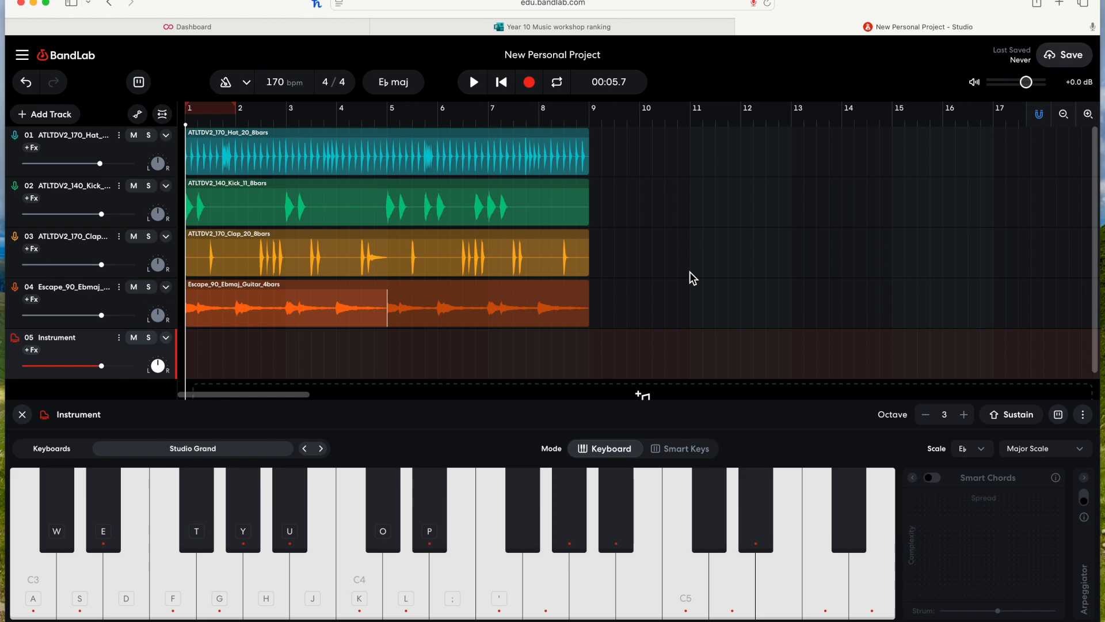
Step: Open the keyboard shortcuts panel and browse the Edit, Settings, Project and Special shortcut lists
key("ctrl+slash")
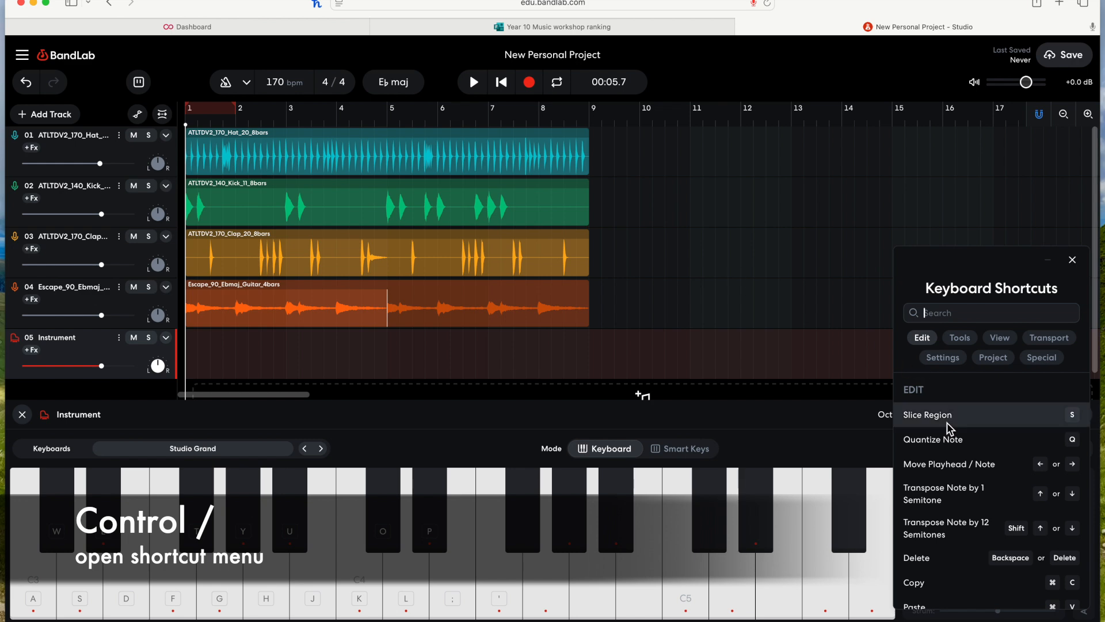
scroll(944, 426, "down", 10)
scroll(949, 429, "down", 8)
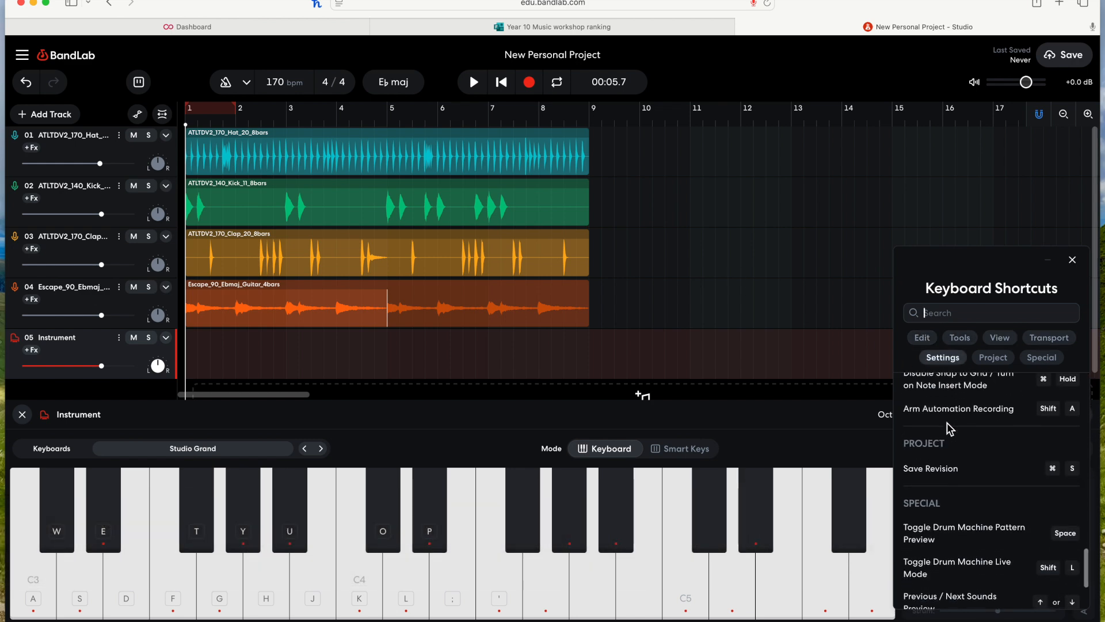
scroll(950, 429, "up", 15)
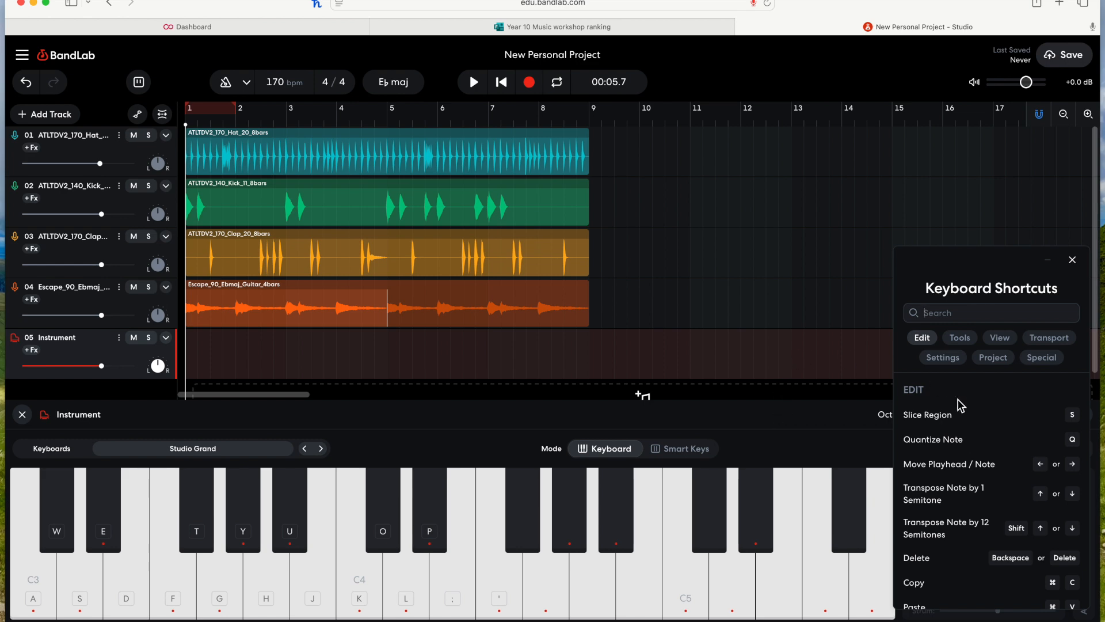
scroll(967, 460, "down", 5)
scroll(969, 461, "down", 3)
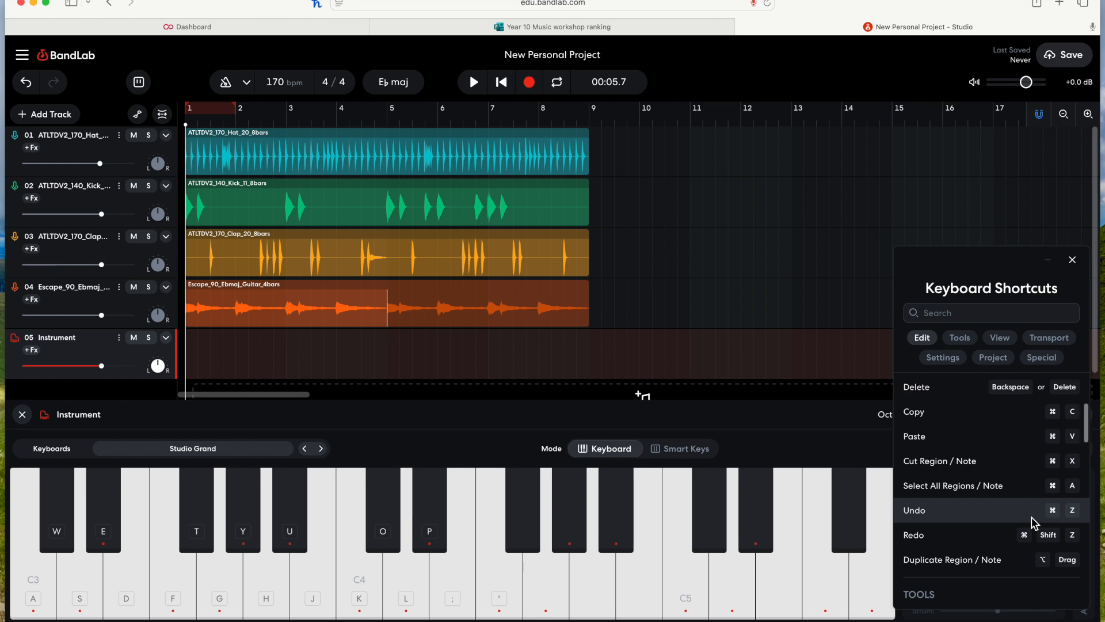
scroll(1035, 523, "up", 2)
scroll(1055, 457, "up", 3)
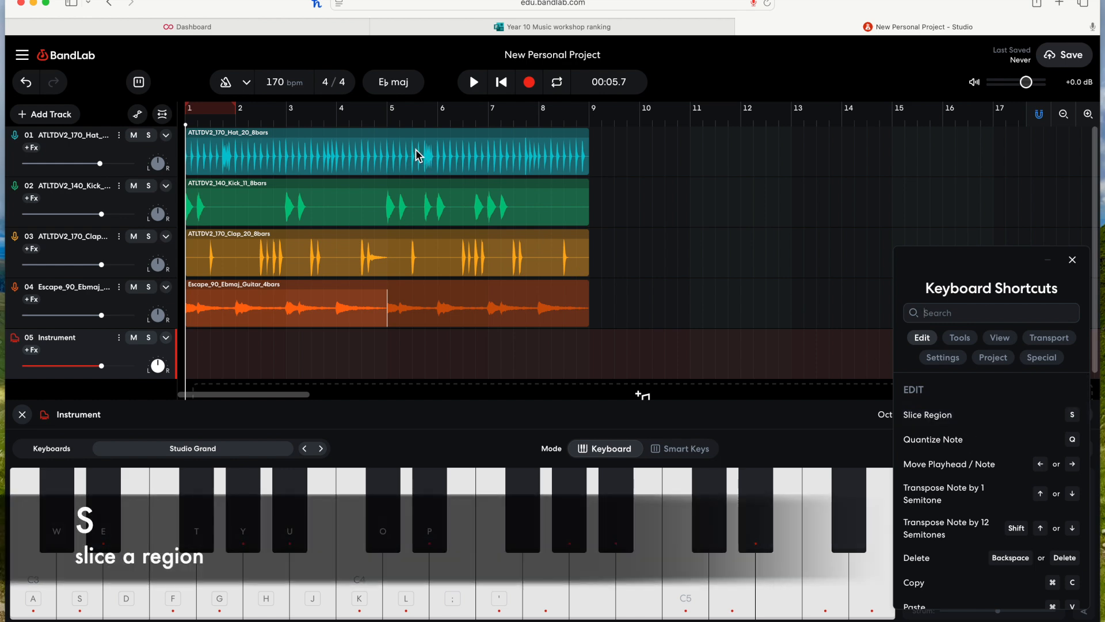
Step: Slice the hi-hat region at bar 5, move its right piece towards bar 7, and undo both changes
mouse_move(405, 121)
left_mouse_down()
mouse_move(299, 124)
mouse_move(388, 122)
left_mouse_up()
left_click(349, 165)
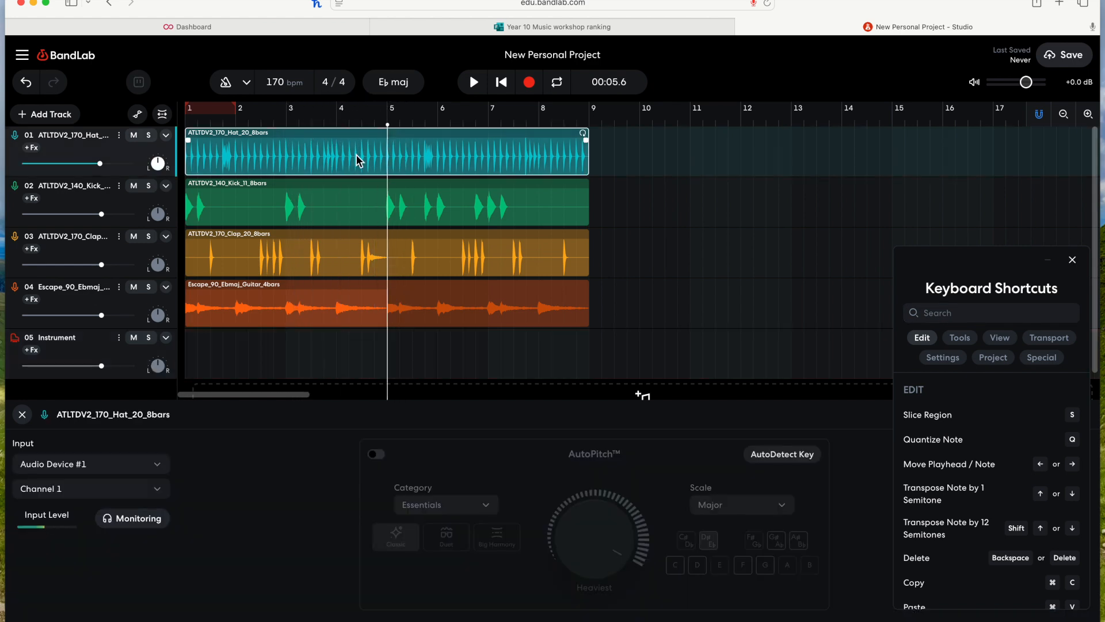
key("s")
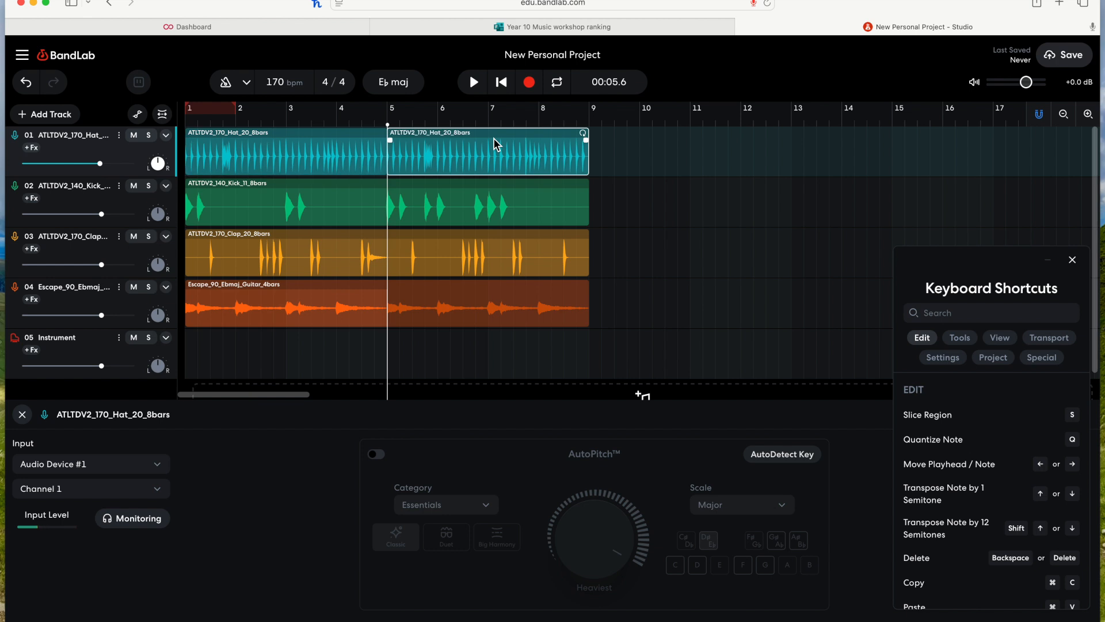
left_click(22, 413)
left_click_drag(412, 149, 511, 152)
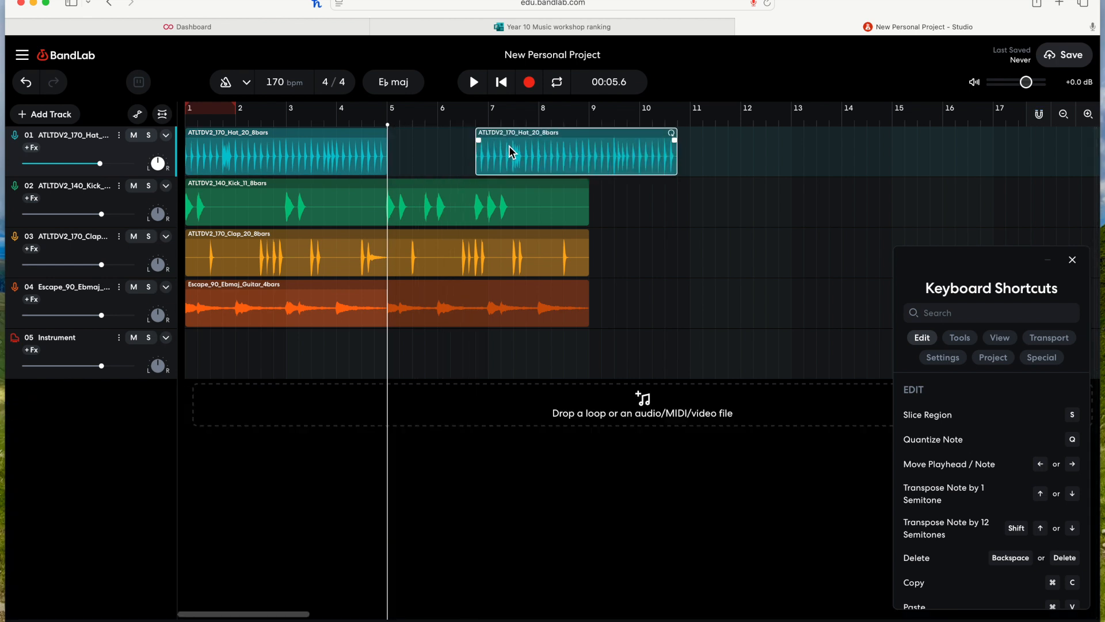
key("super+z")
key("super+z")
Step: Slice the hi-hat region again at bar 5, shift the right piece, and undo the move and slice
left_click_drag(435, 153, 499, 154)
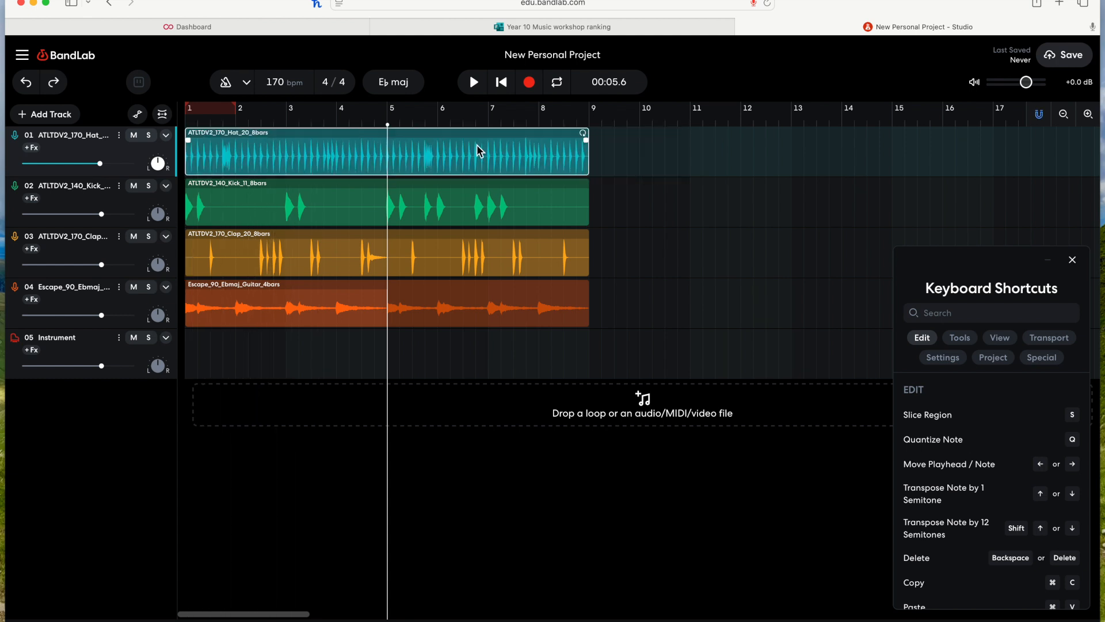
key("s")
left_click_drag(419, 151, 489, 152)
key("super+z")
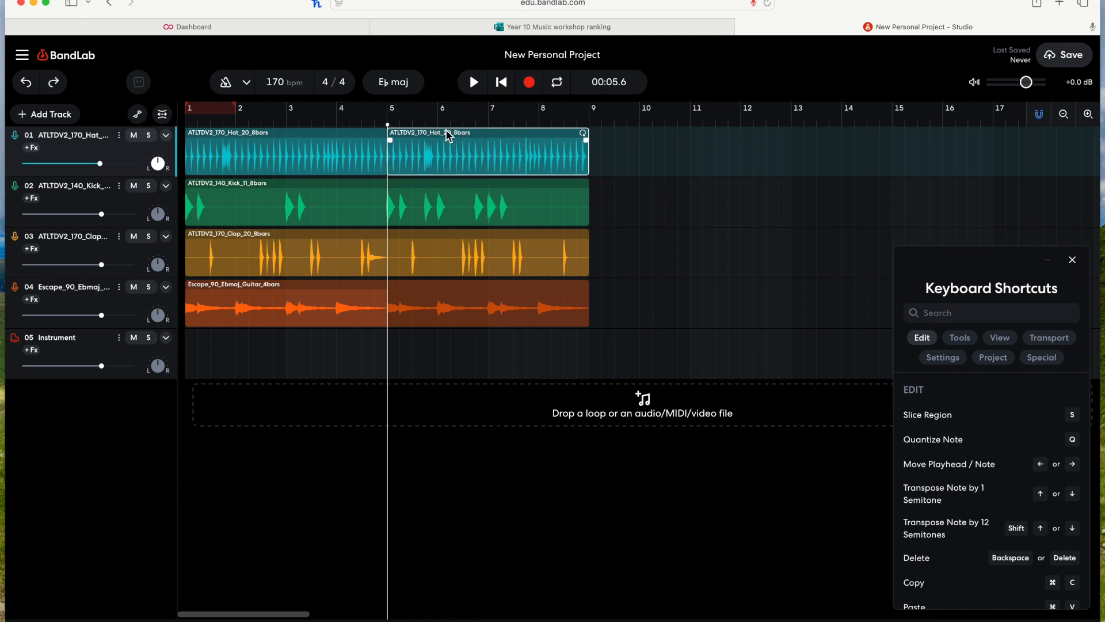
key("super+z")
Step: Solo the hi-hat track and play it back briefly
left_click(148, 136)
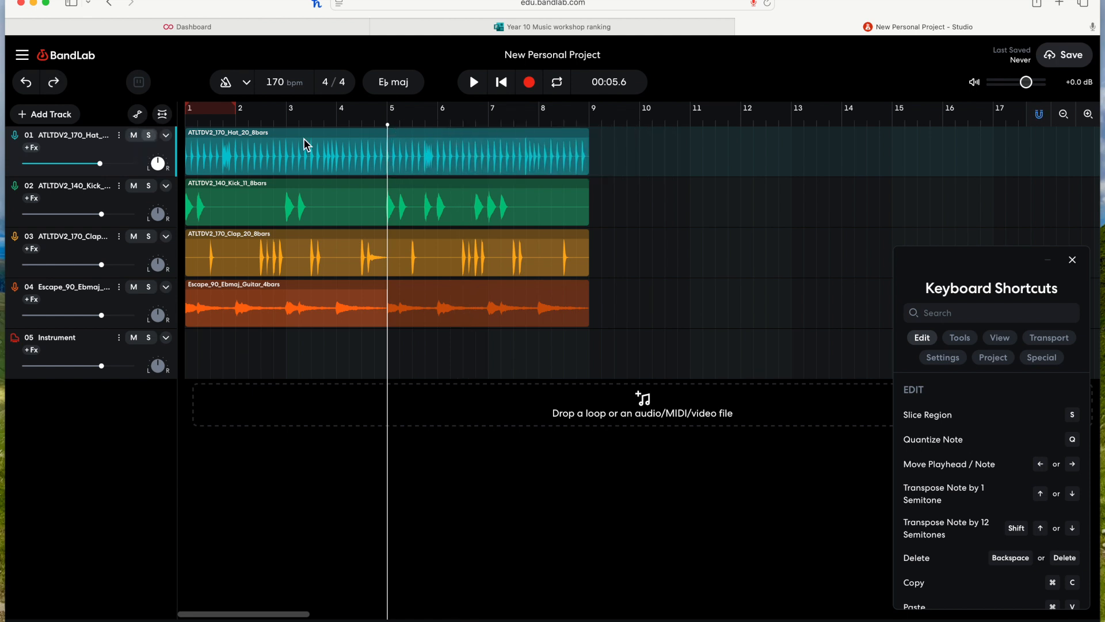
key("space")
key("space")
Step: Slice the hi-hat region at bar 8 and move the end piece to bar 12
mouse_move(533, 116)
left_mouse_down()
mouse_move(520, 116)
mouse_move(539, 121)
left_mouse_up()
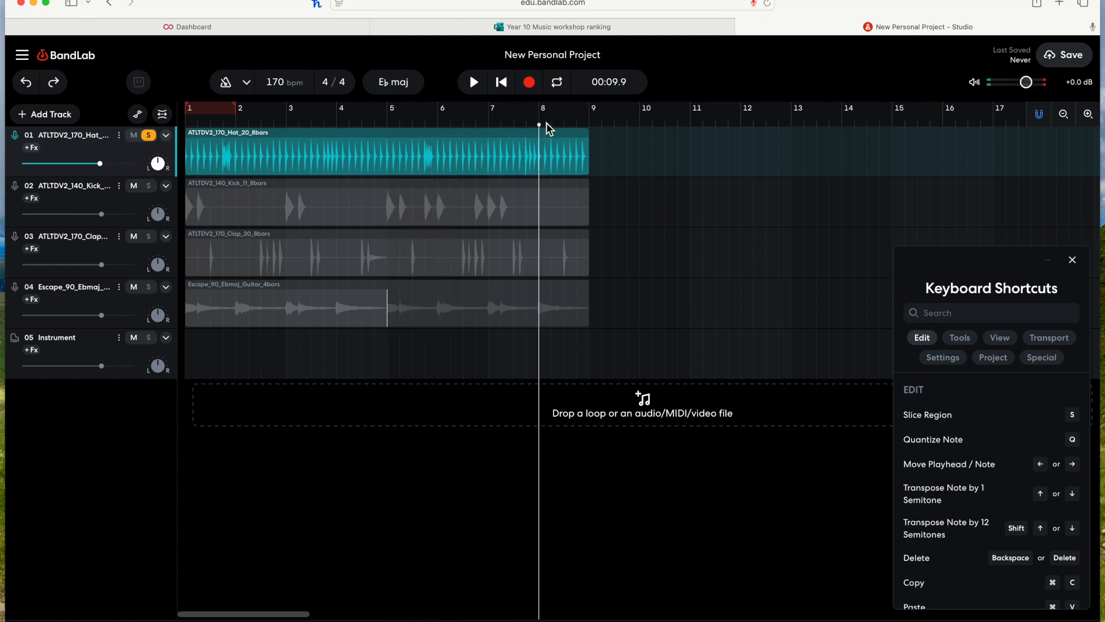
left_click(577, 161)
key("s")
left_click_drag(568, 159, 836, 155)
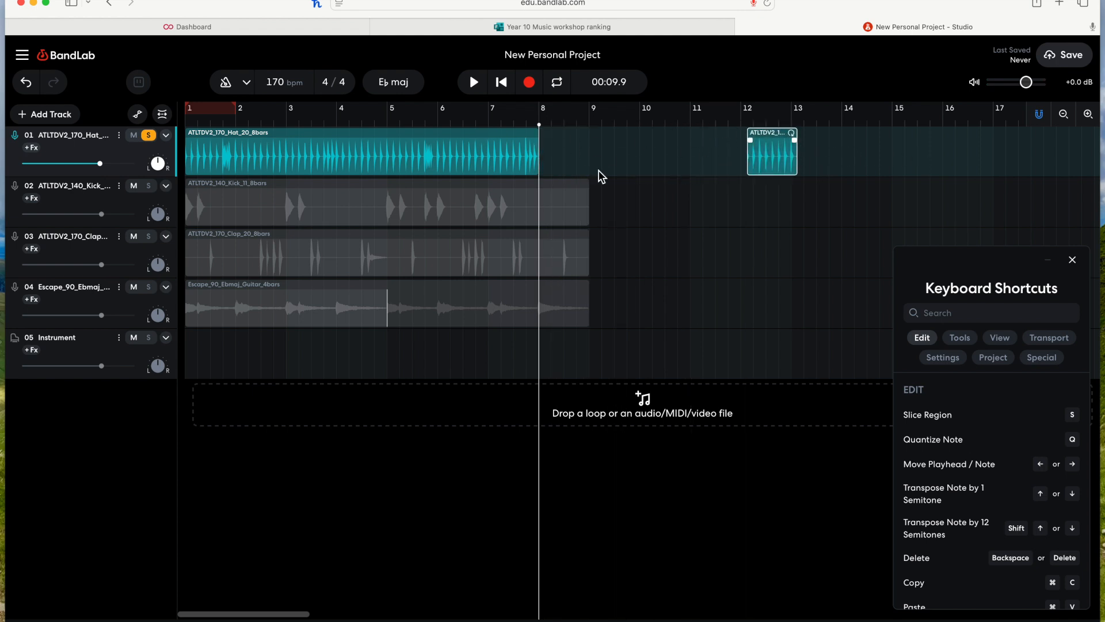
Step: Undo the slices and moves on the hi-hat region and unsolo the hi-hat track
left_click(538, 120)
left_click_drag(539, 122, 533, 118)
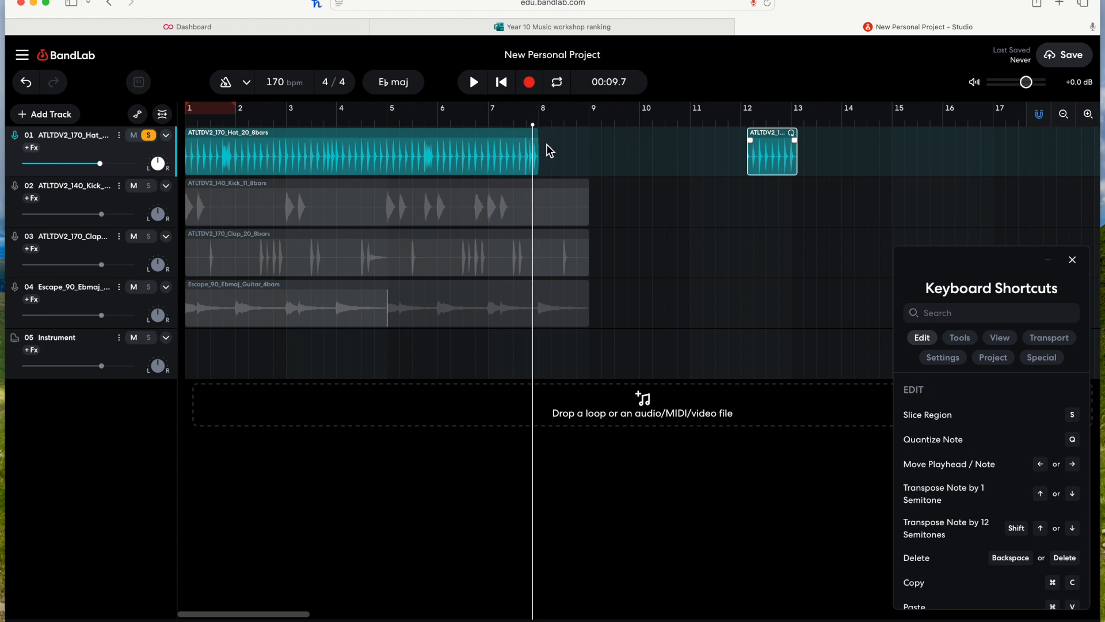
left_click(530, 134)
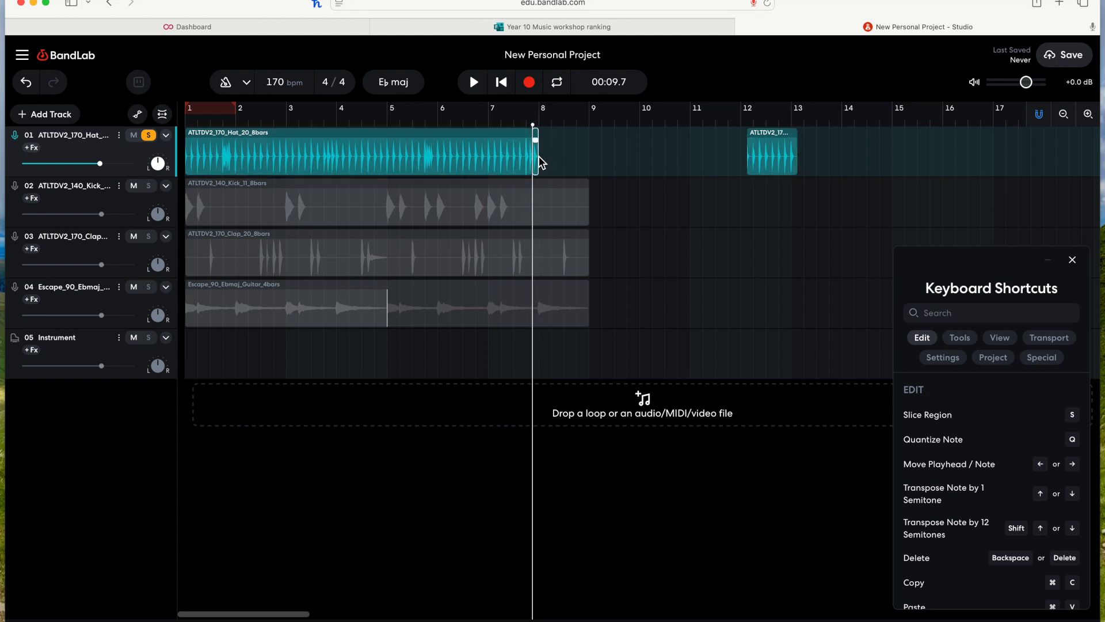
left_click(578, 158)
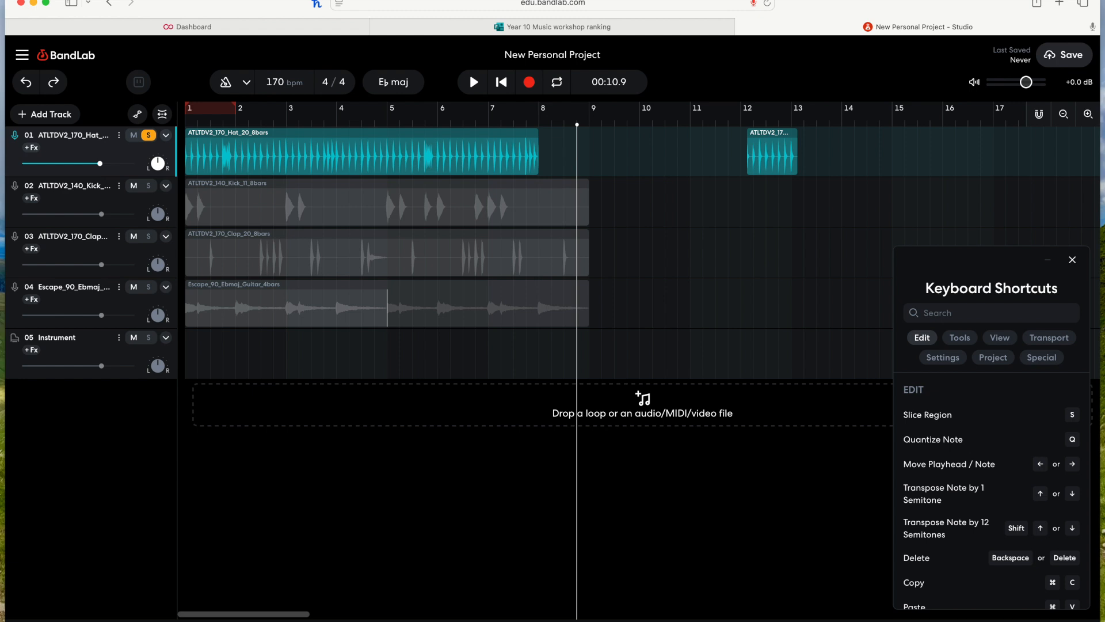
key("super+z")
key("super+z")
key("super+z")
left_click(151, 137)
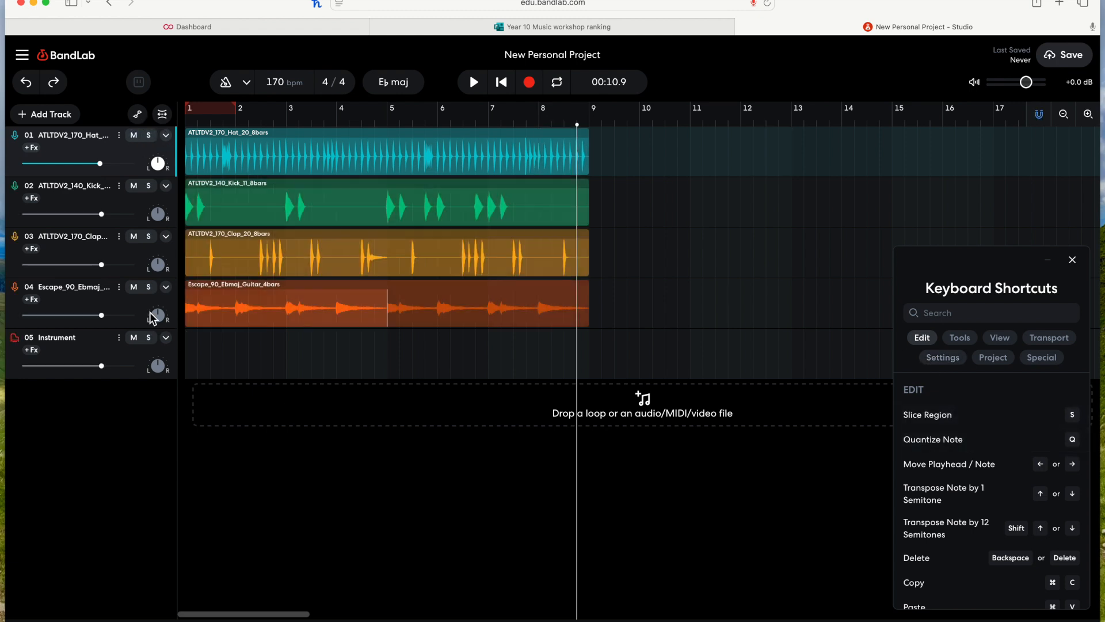
Step: Select each track's region in turn, then open the Instrument track's keyboard editor
left_click(106, 349)
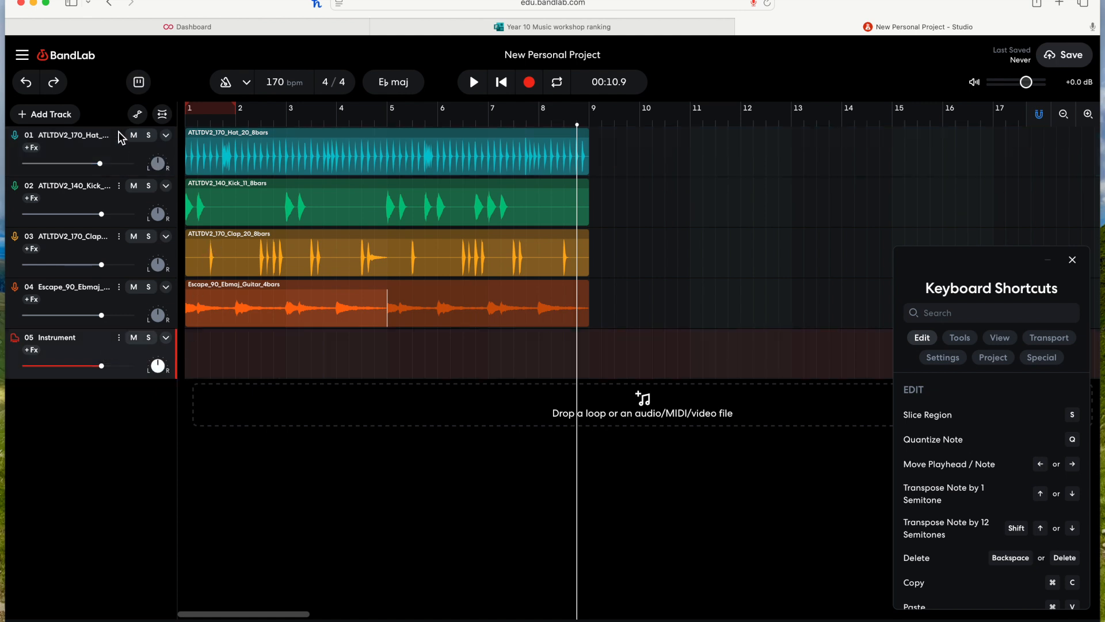
left_click(343, 162)
left_click(325, 199)
left_click(313, 257)
left_click(304, 297)
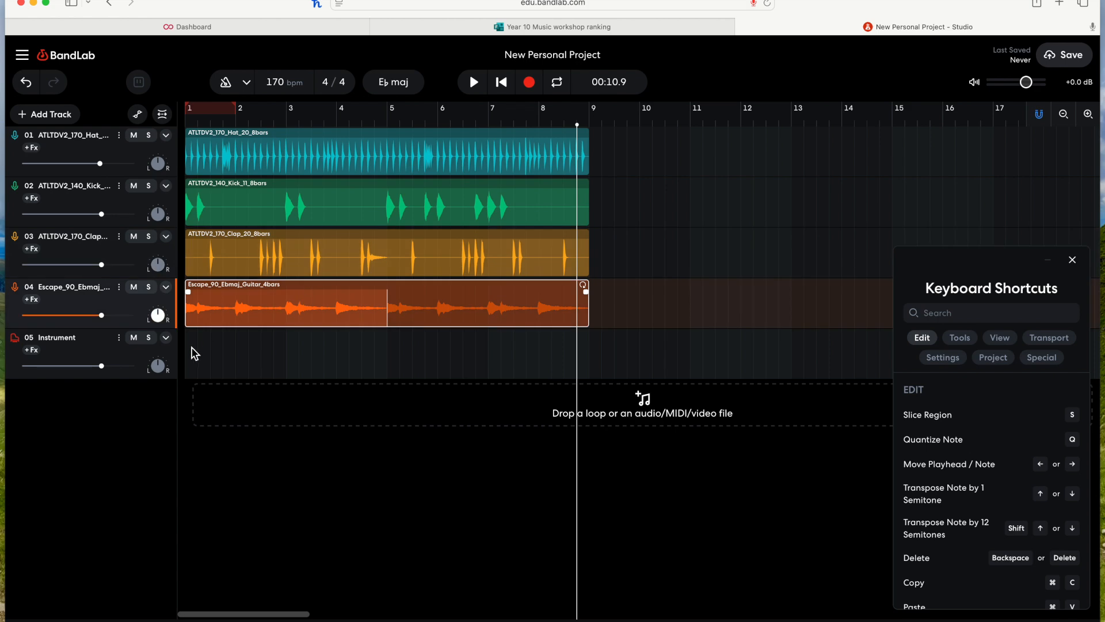
left_click(81, 349)
left_click(22, 345)
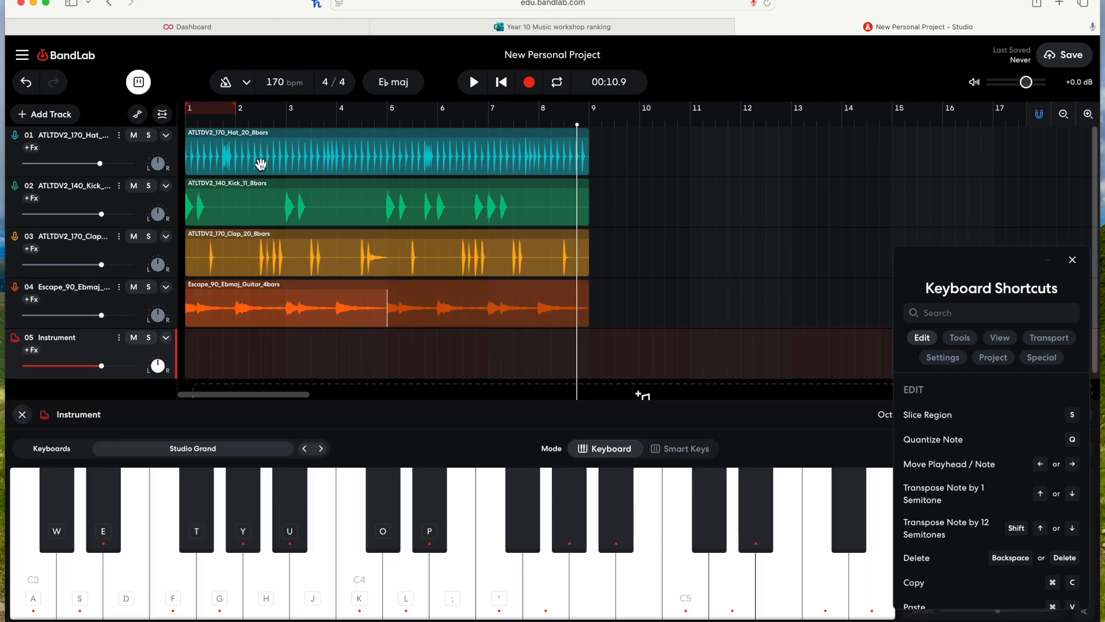
Step: Open the recorded Instrument region in the piano roll editor
left_click(502, 82)
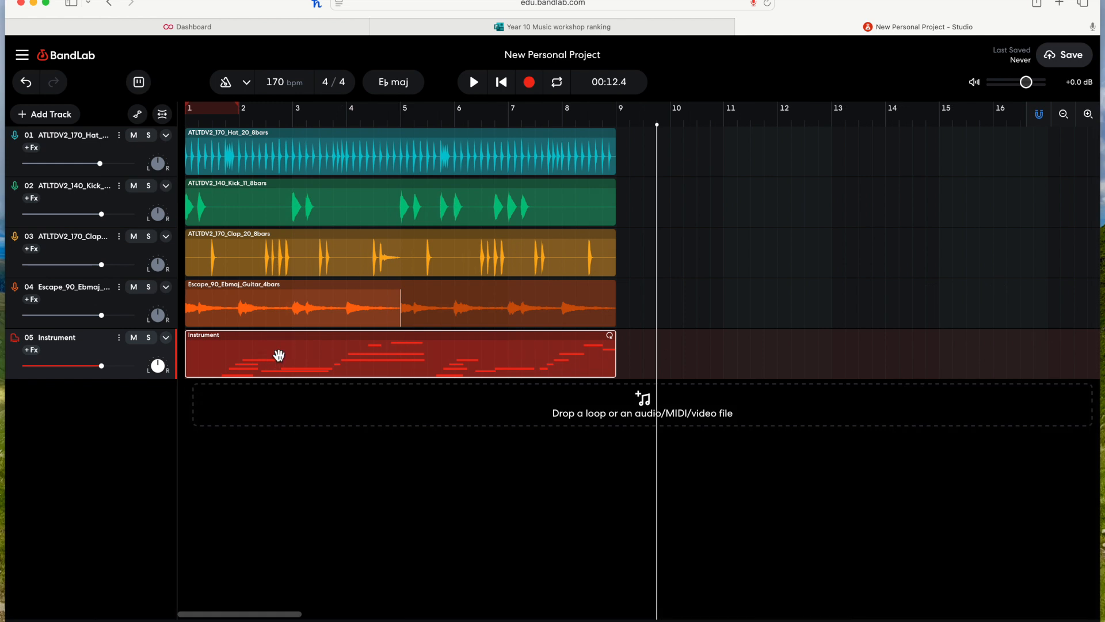
double_click(278, 354)
scroll(518, 470, "up", 3)
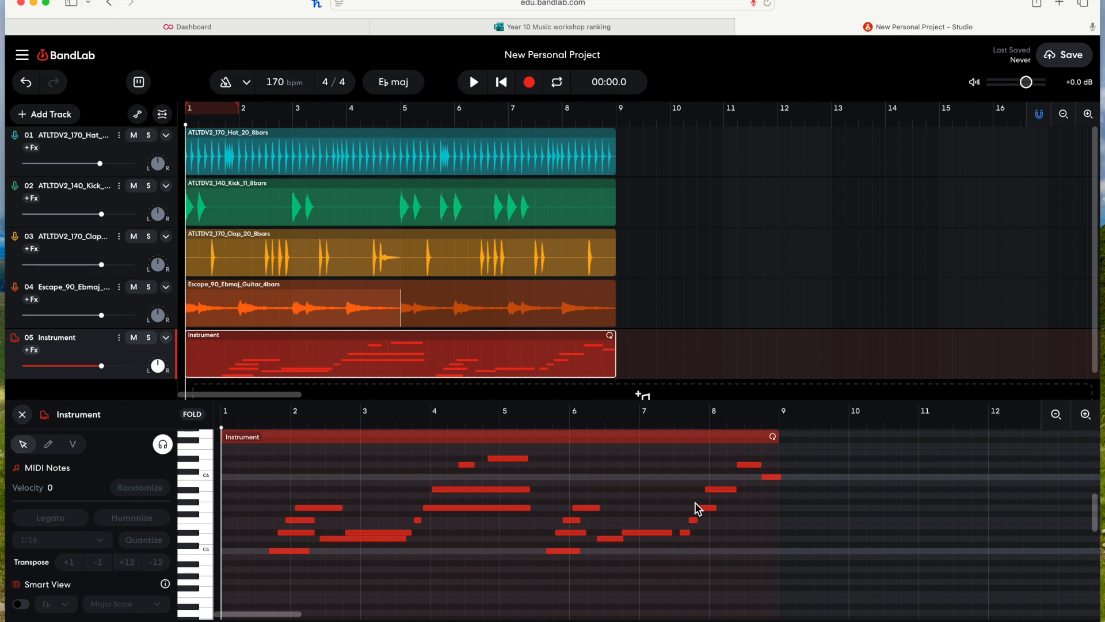
scroll(509, 519, "down", 5)
scroll(509, 520, "up", 1)
scroll(509, 519, "left", 1)
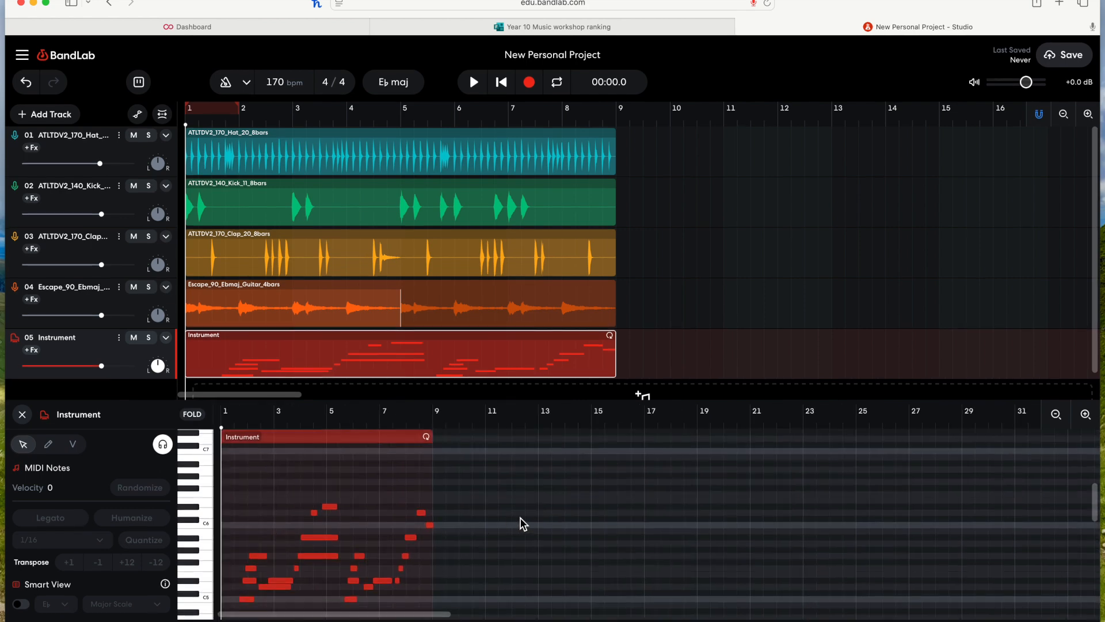
Step: Zoom into the piano roll, select all MIDI notes in the Instrument region, and quantize them
left_click(1086, 416)
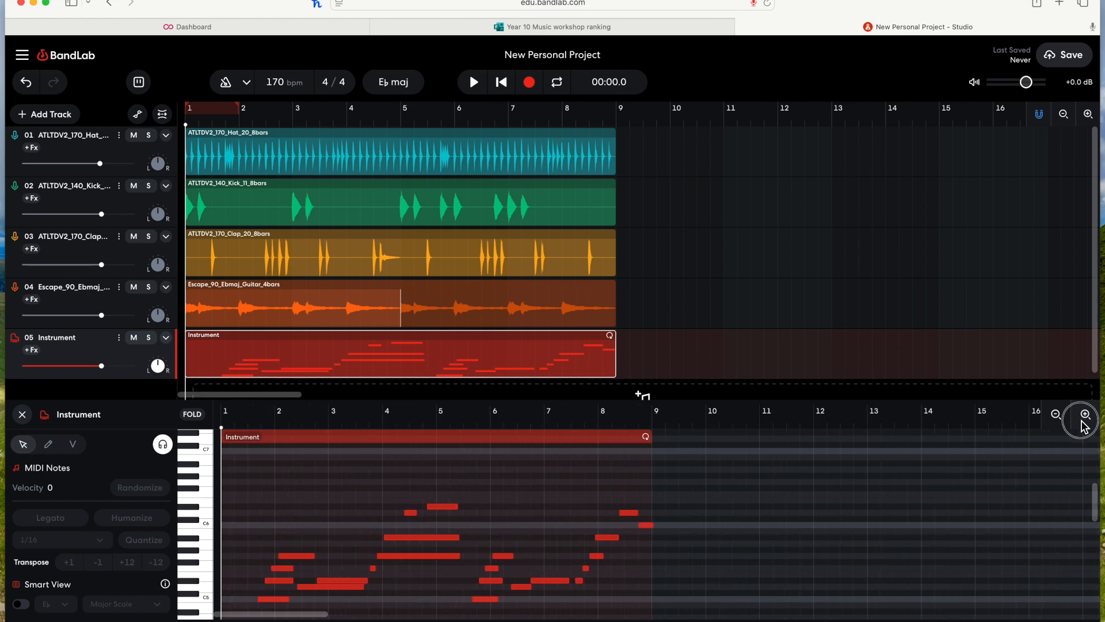
left_click(1084, 420)
scroll(800, 456, "down", 2)
left_click_drag(260, 457, 803, 584)
left_click(707, 587)
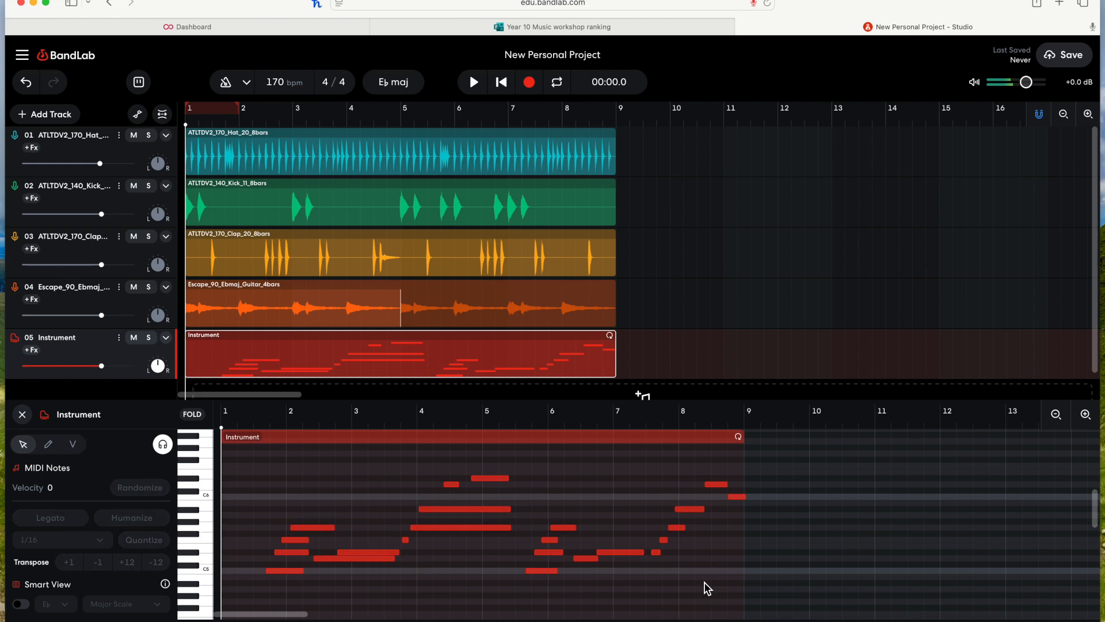
key("super+a")
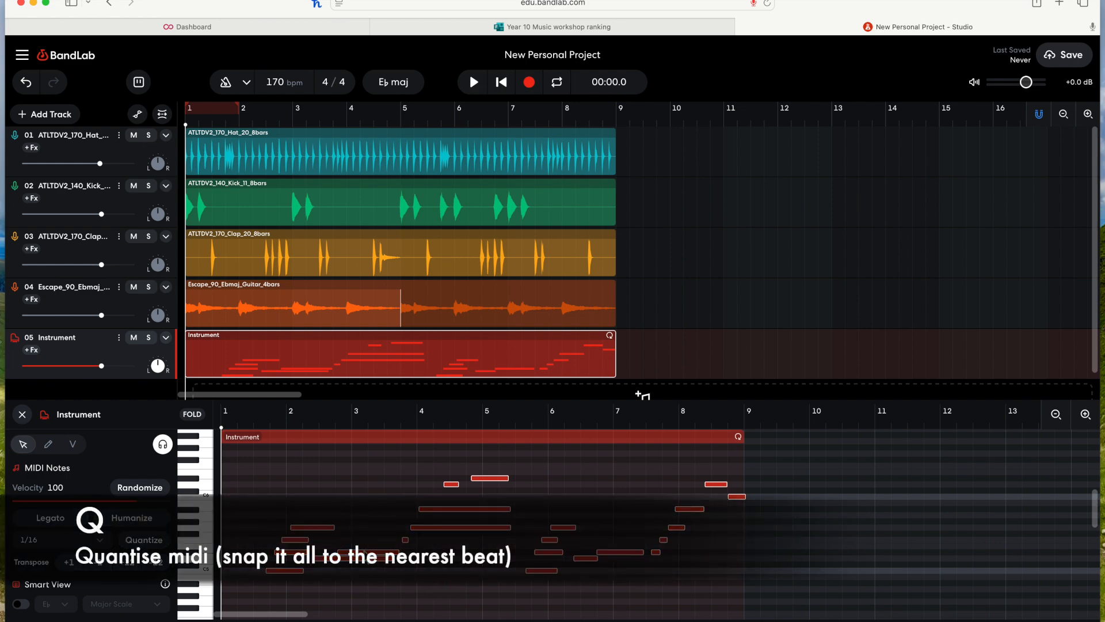
key("q")
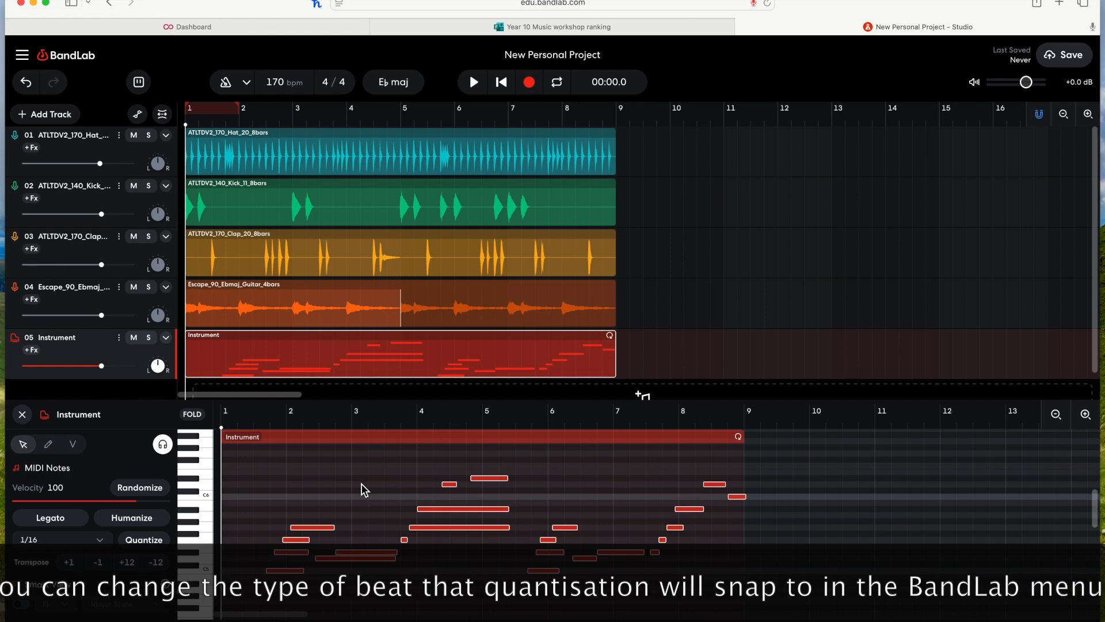
Step: Play back the quantized melody and stop
key("space")
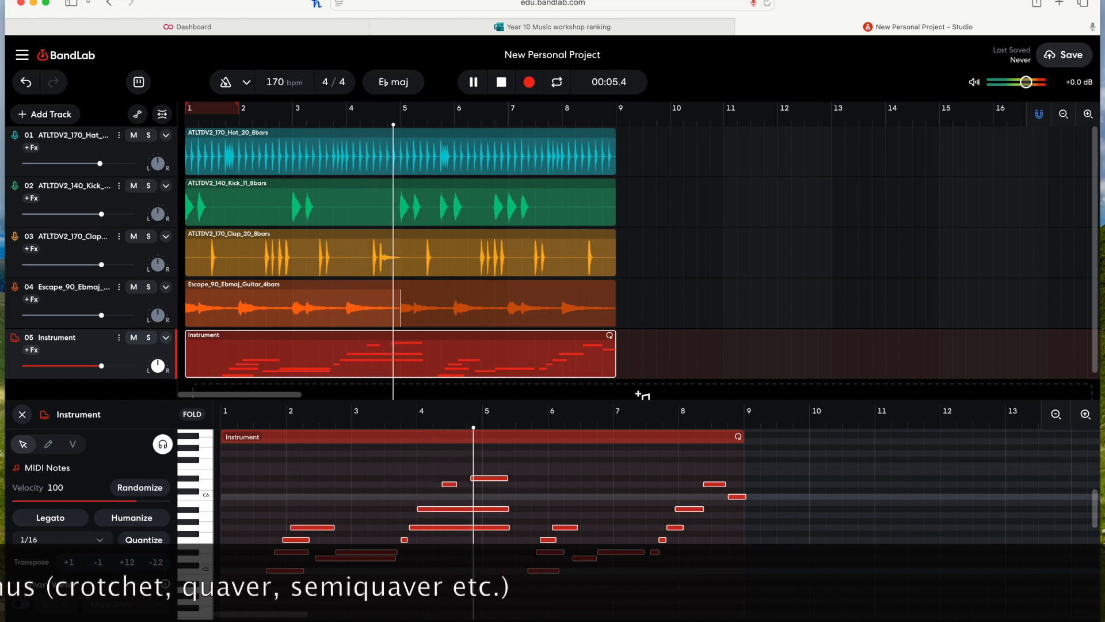
key("space")
Step: Nudge the highest note near bar 4 slightly earlier and play the melody back
left_click(482, 488)
left_click(485, 478)
left_click_drag(485, 481, 480, 484)
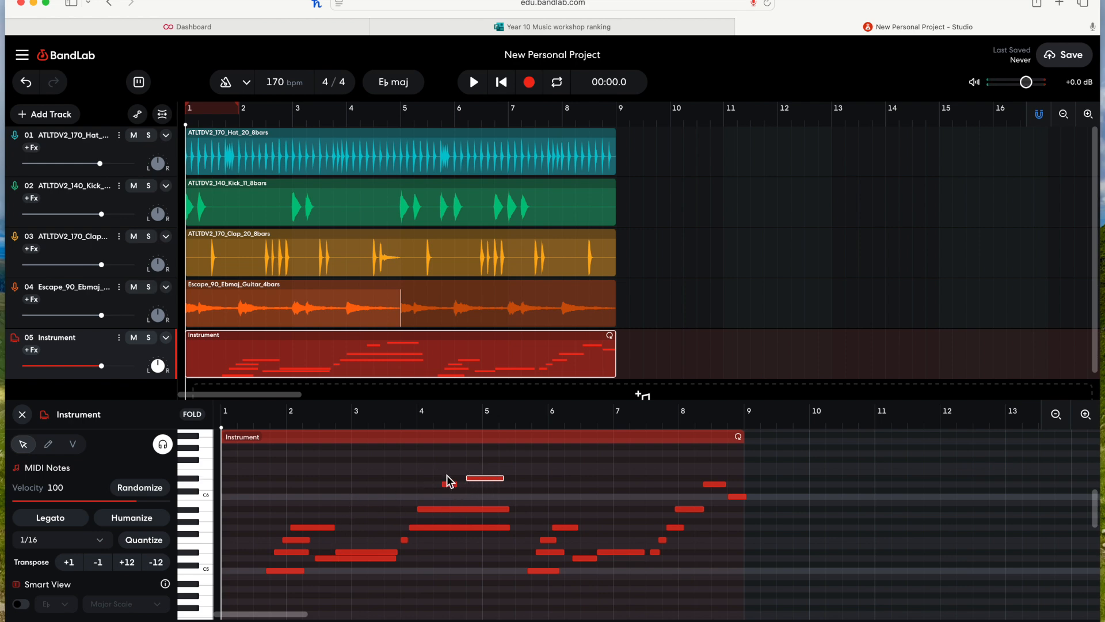
key("space")
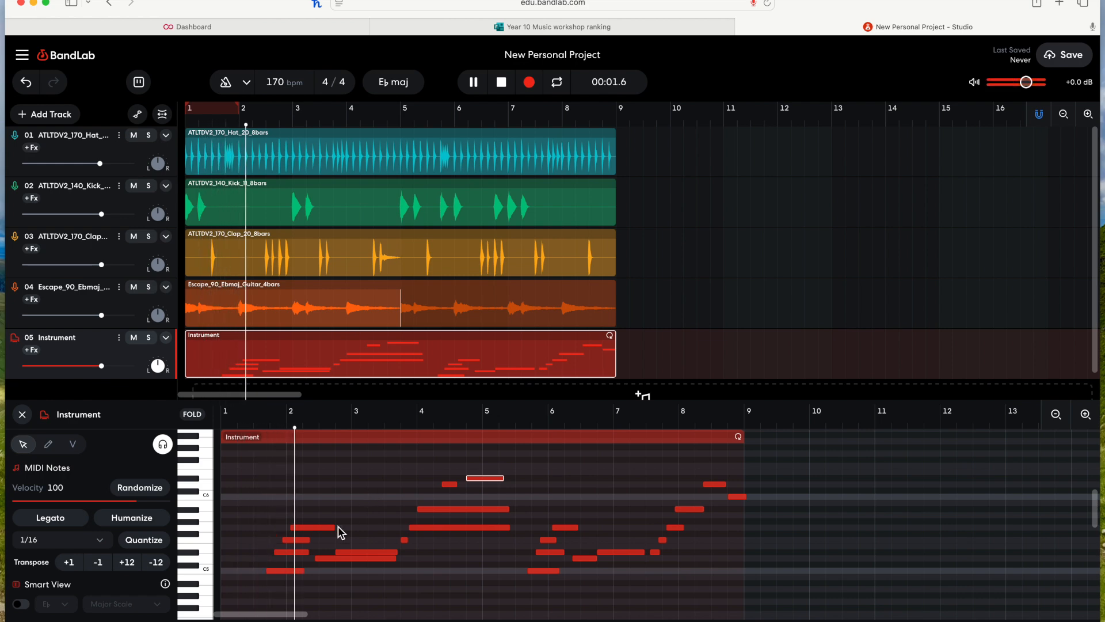
key("space")
Step: Move the lowest note near bar 2 slightly earlier and start playback
left_click(275, 571)
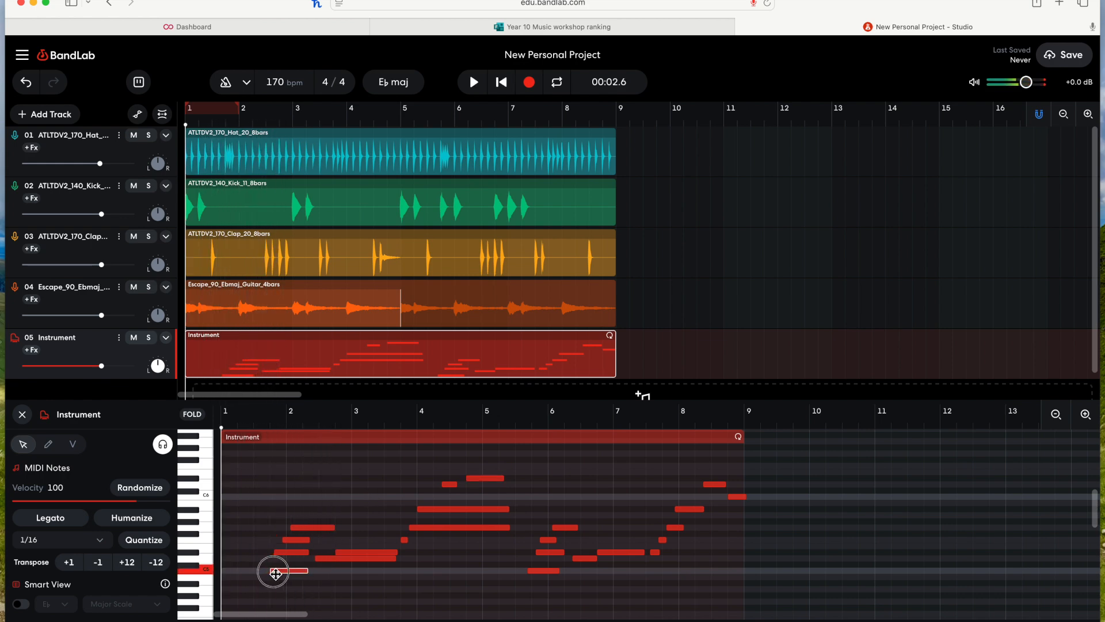
key("space")
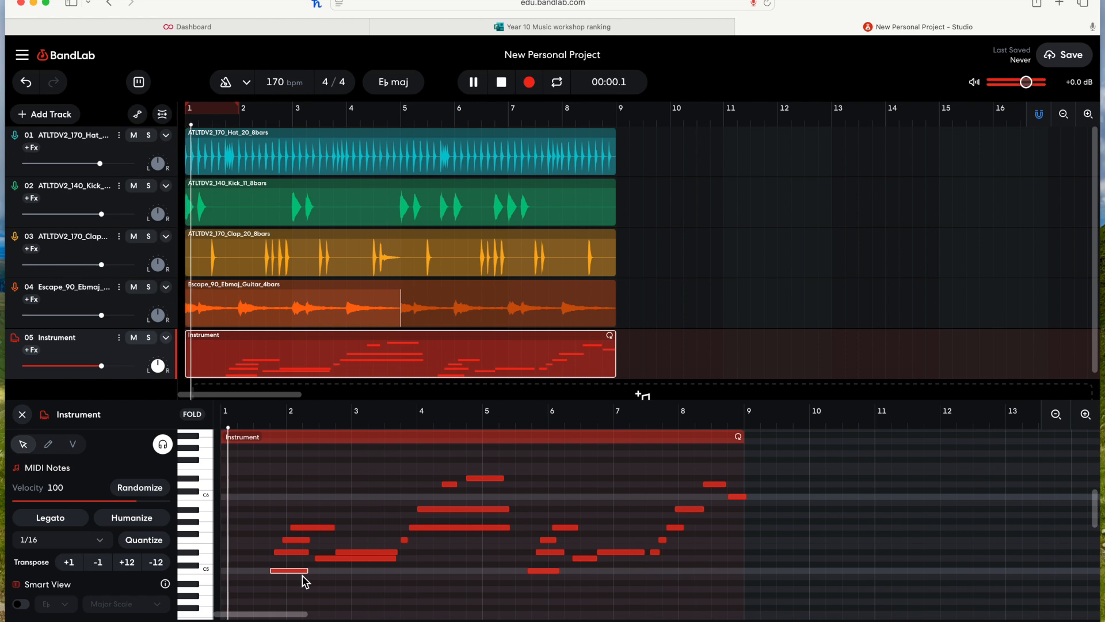
key("space")
left_click_drag(288, 570, 271, 570)
key("space")
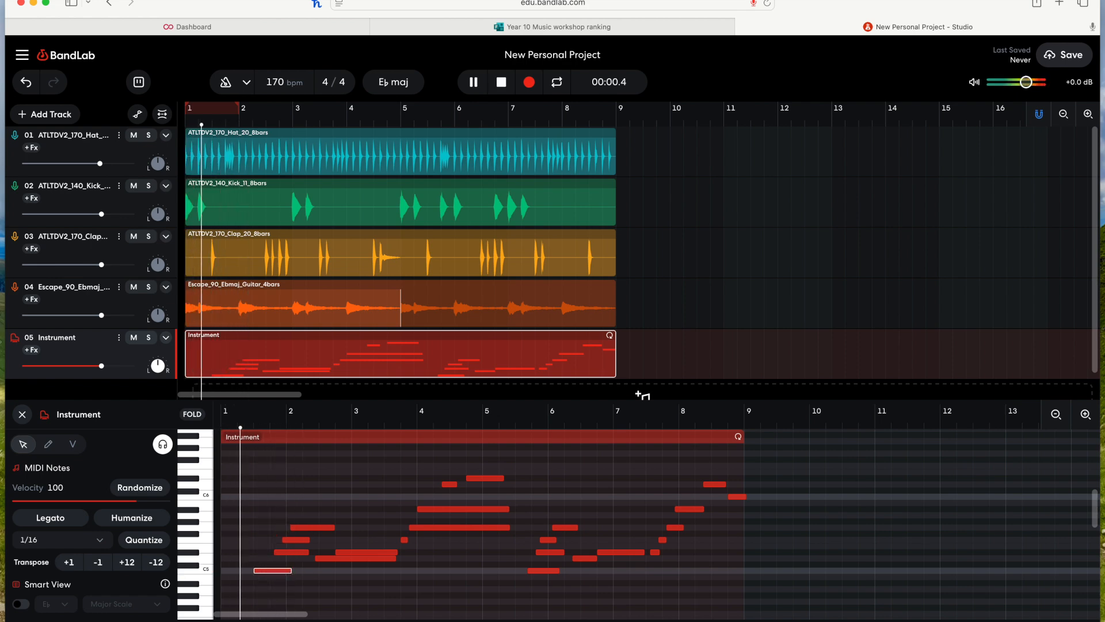
Step: Select the cluster of notes around bar 2 in the piano roll and play the melody back
key("space")
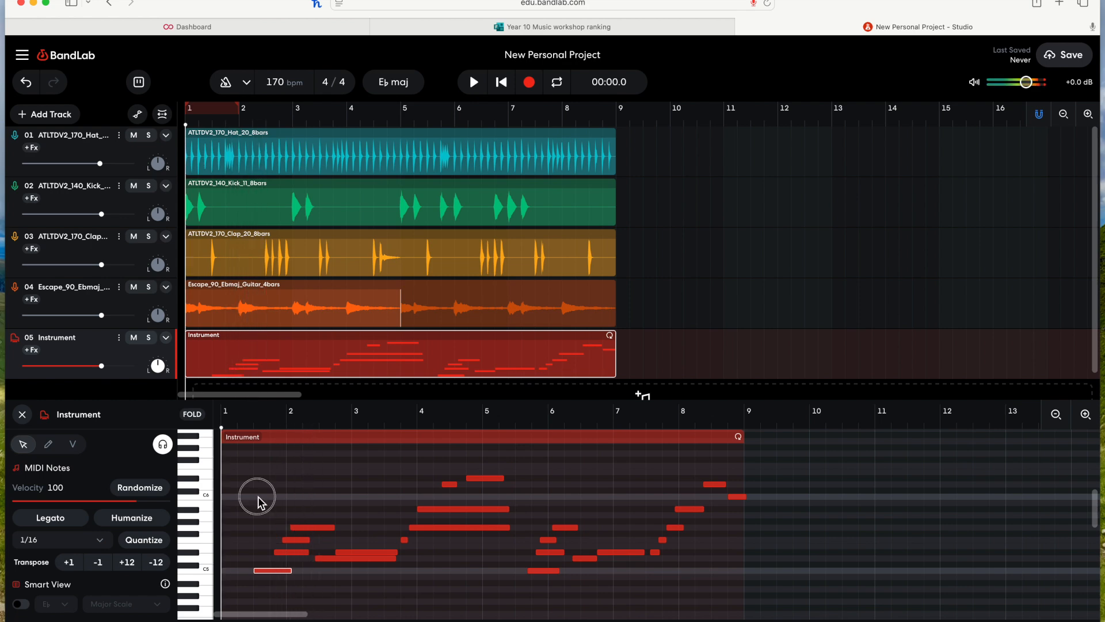
left_click_drag(257, 501, 319, 555)
key("space")
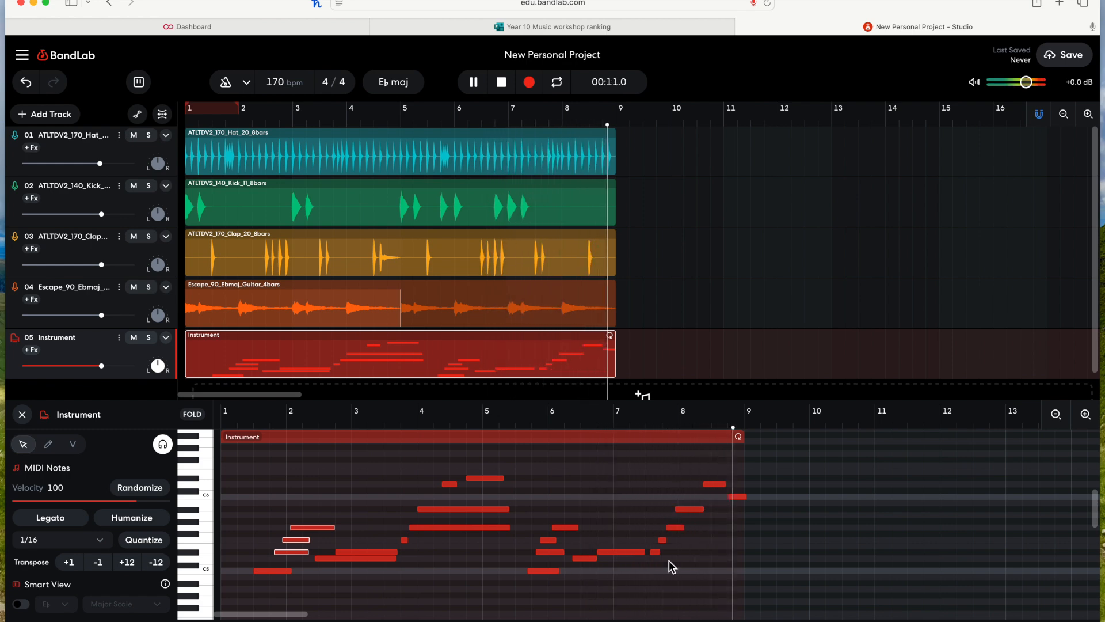
Step: Zoom into bars 7–8 and shift the notes just after beat 7.3 slightly earlier, then play that passage back and stop
left_click_drag(691, 511, 678, 530)
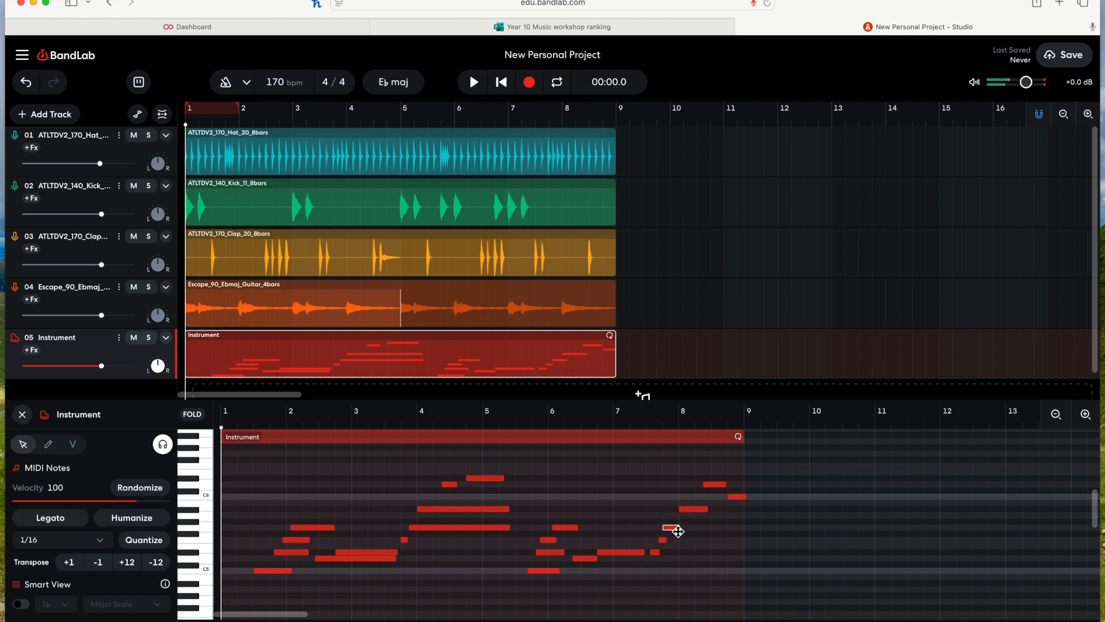
left_click(1086, 414)
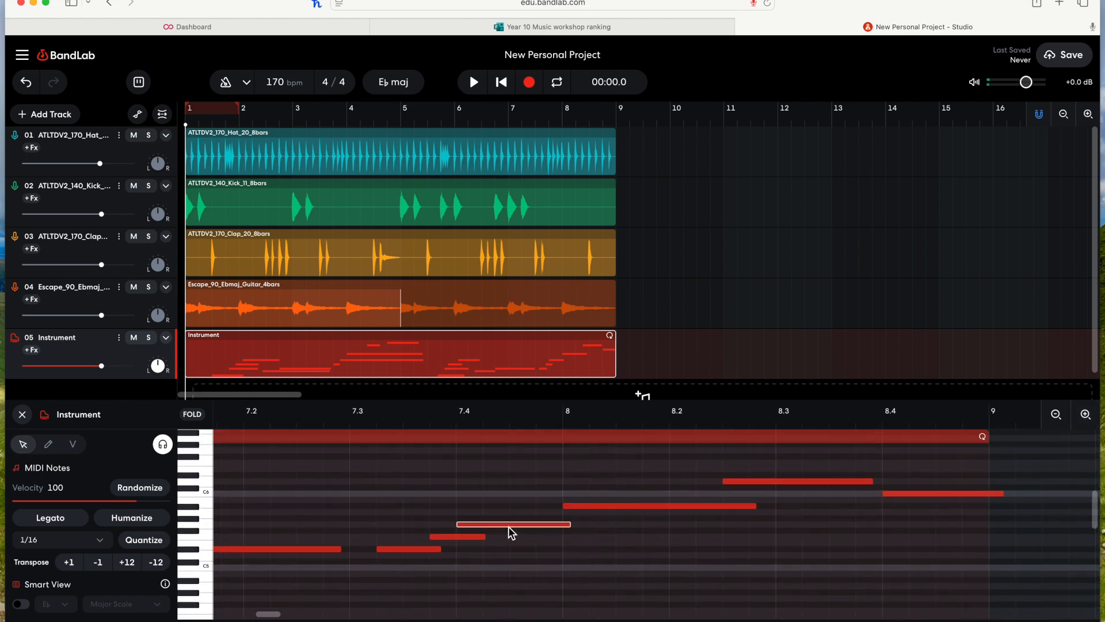
left_click_drag(470, 537, 375, 550)
left_click(346, 423)
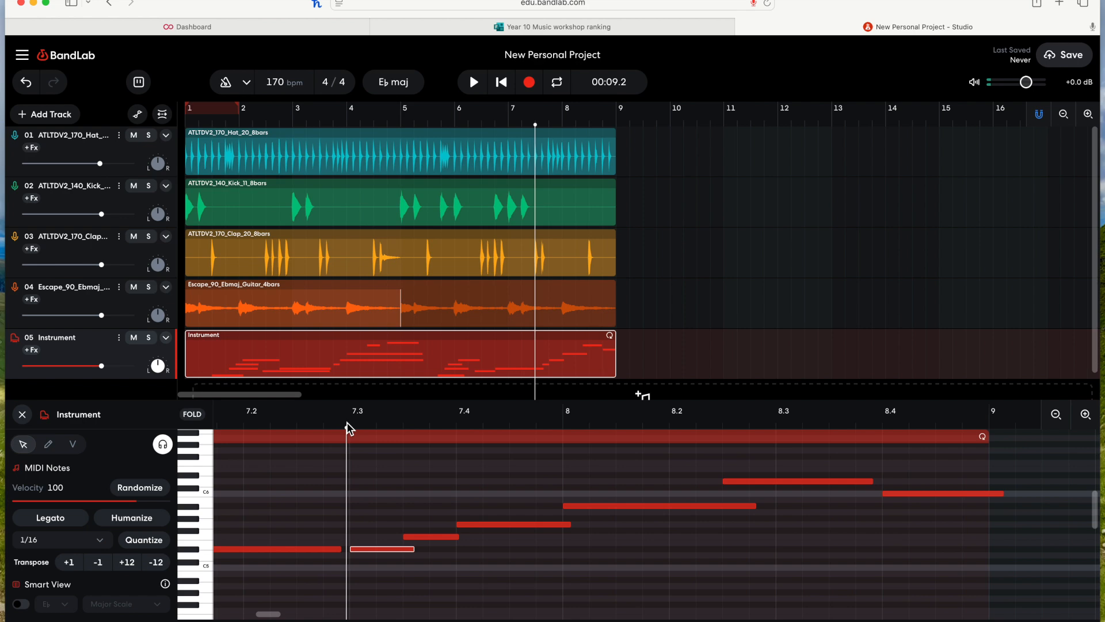
key("space")
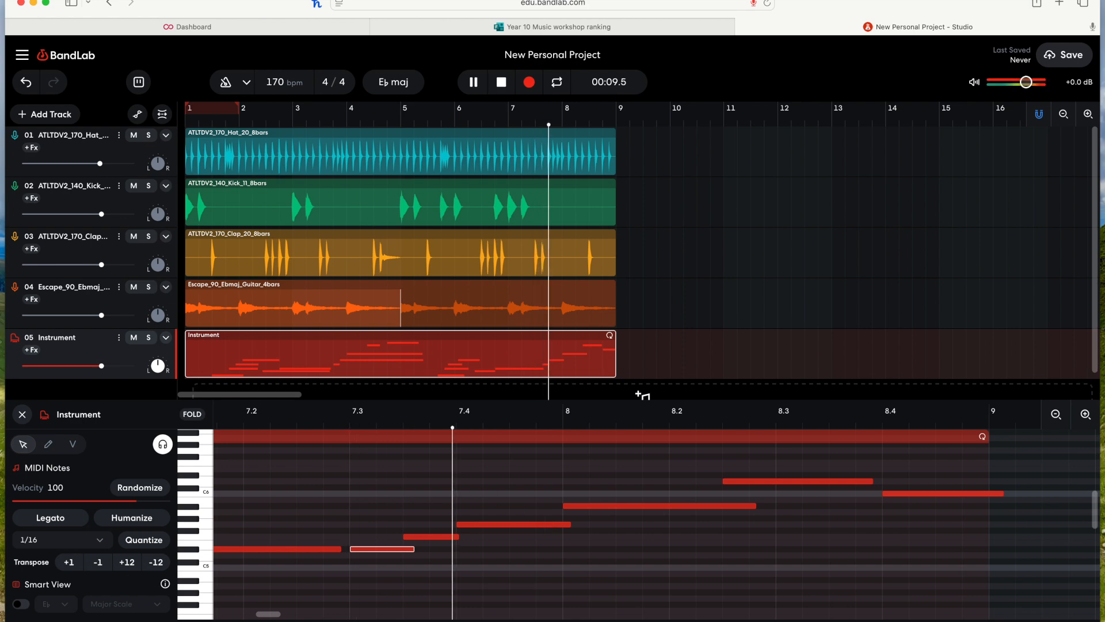
key("space")
Step: Close the piano roll and delete the Instrument region from its track
scroll(577, 507, "down", 3)
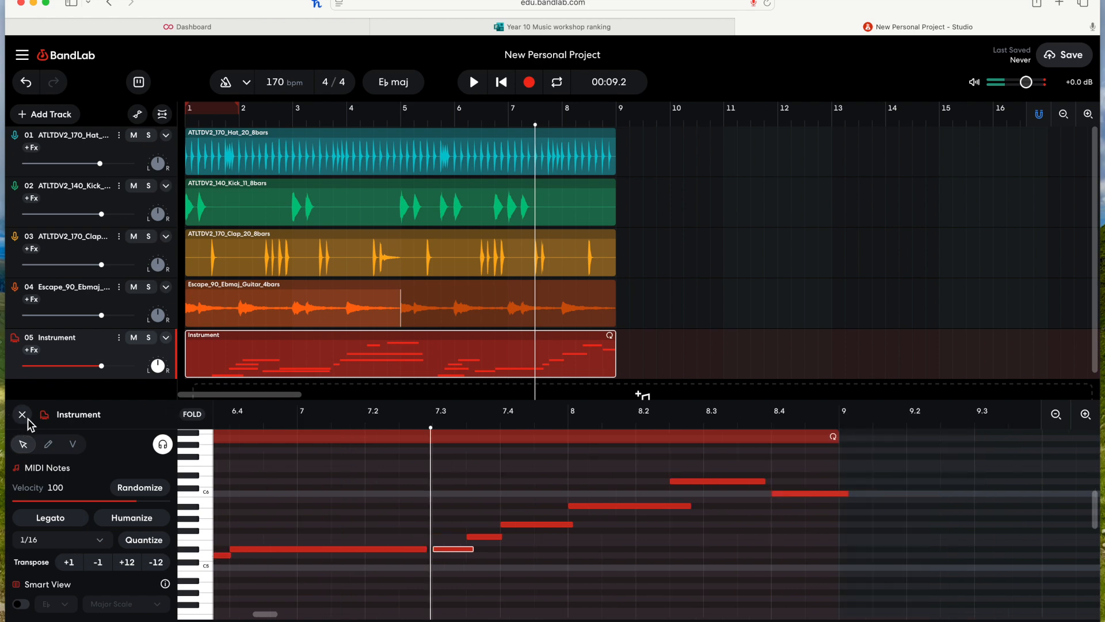
scroll(426, 486, "down", 5)
left_click(22, 415)
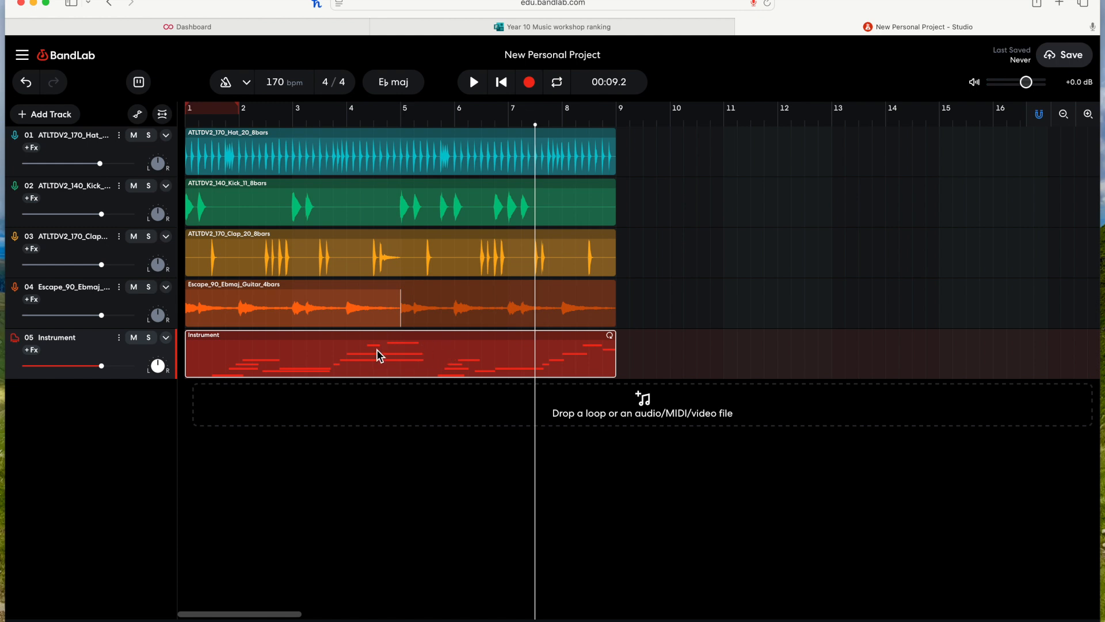
key("BackSpace")
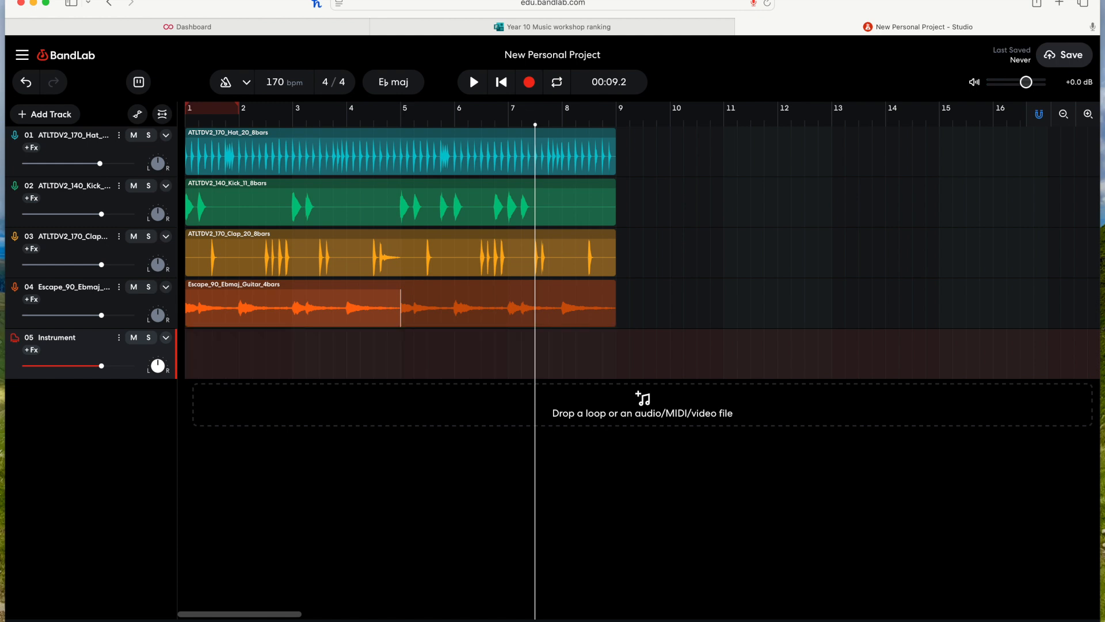
Step: Check the keyboard shortcuts list, then step the playhead three positions back and three positions forward
key("shift+slash")
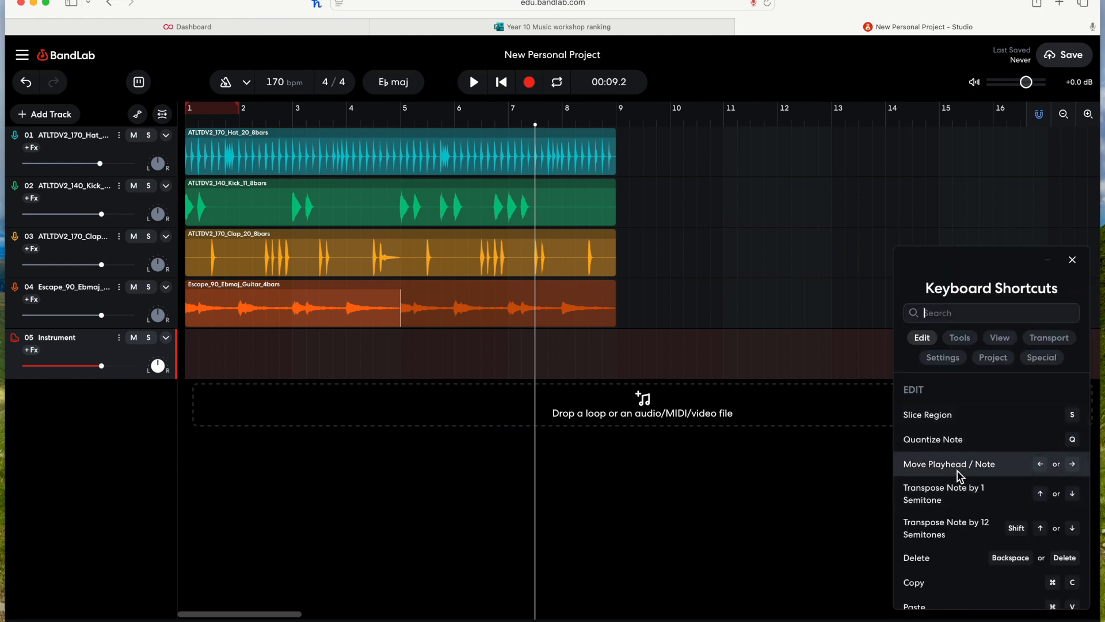
left_click(1065, 620)
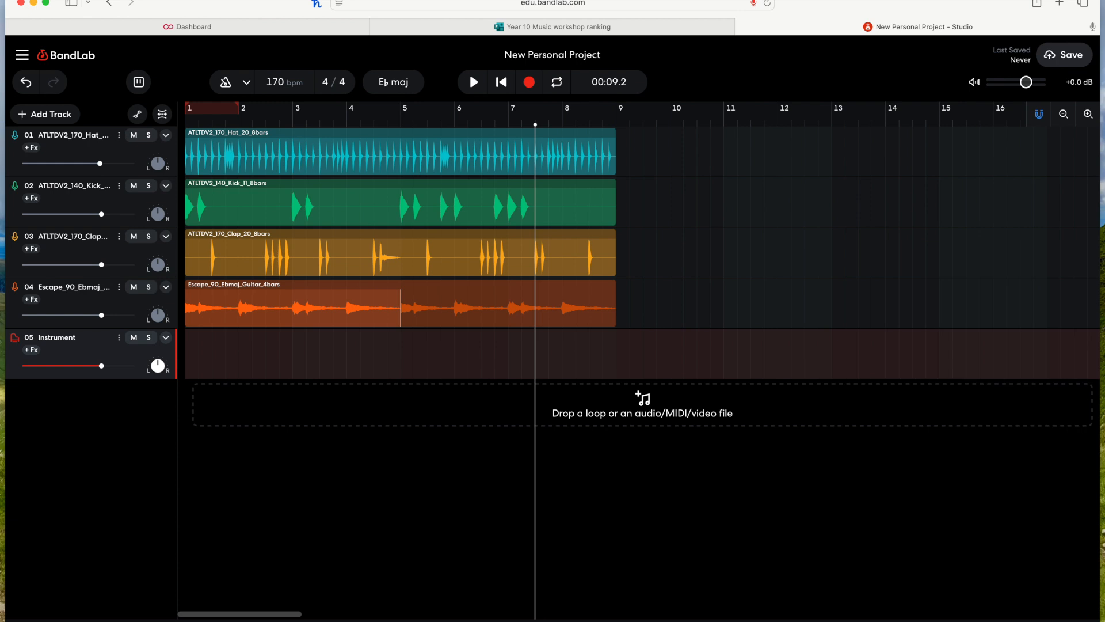
left_click(668, 315)
key("Left")
key("Left")
key("Left")
key("Left")
key("Left")
key("Left")
key("Left")
key("Left")
key("Left")
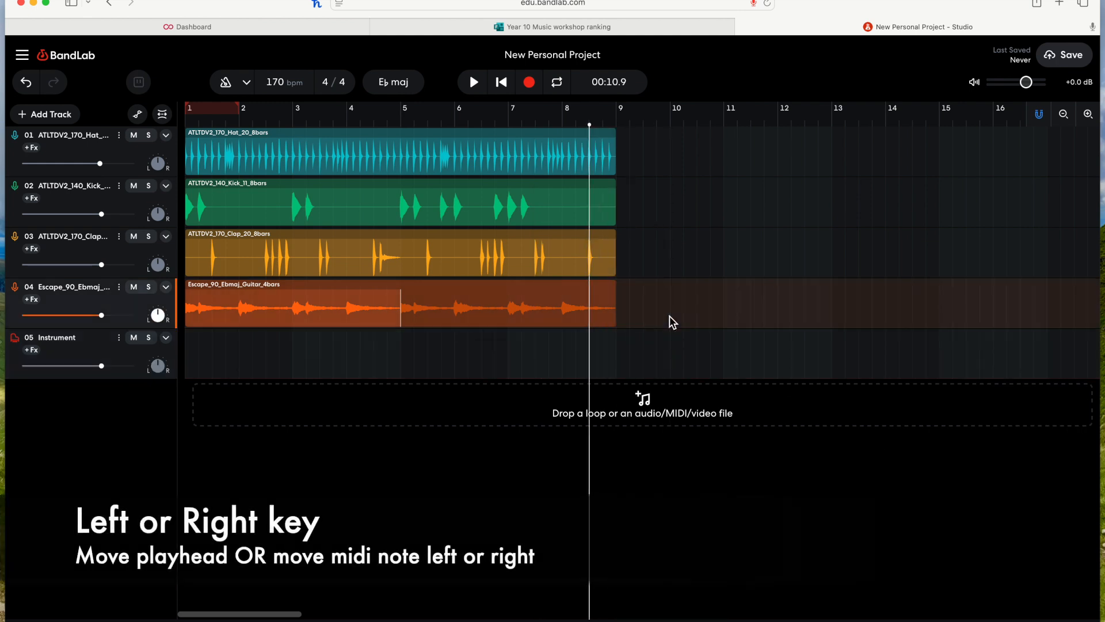
key("Right")
key("Right")
key("Right")
key("Right")
key("Right")
Step: Create a new MIDI region at bar 1 on the Instrument track and add a single note in it
left_click(202, 356)
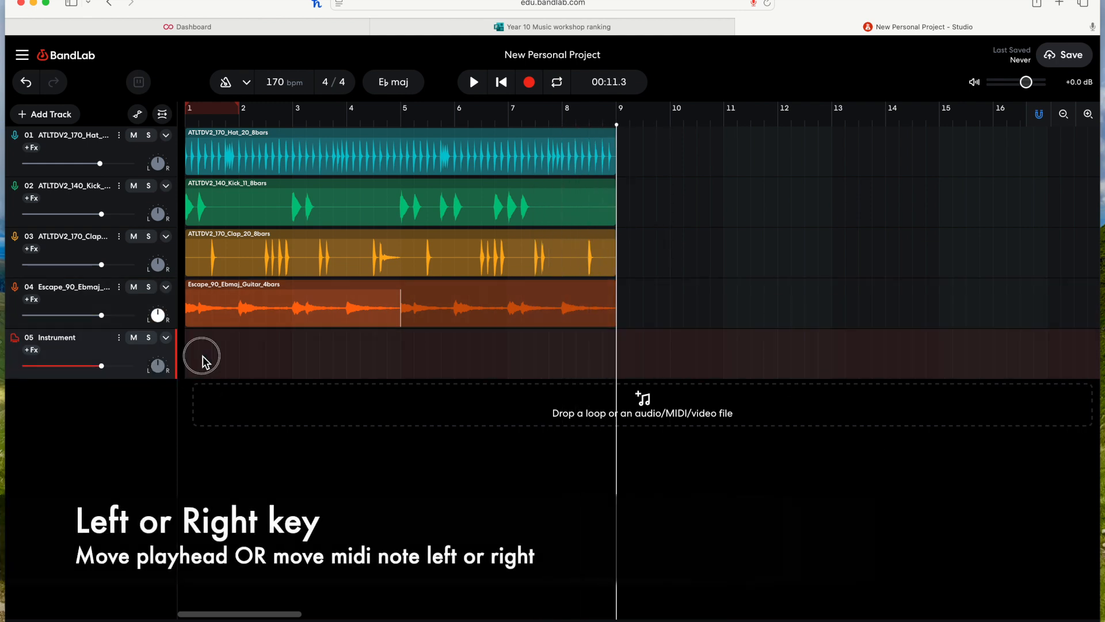
double_click(209, 358)
left_click(247, 524, "super")
Step: Nudge the new note back and forth along the timeline in sixteenth steps
key("Left")
key("Right")
key("Right")
key("Right")
key("Right")
key("Right")
key("Right")
key("Left")
key("Left")
key("Left")
key("Left")
key("Left")
key("Left")
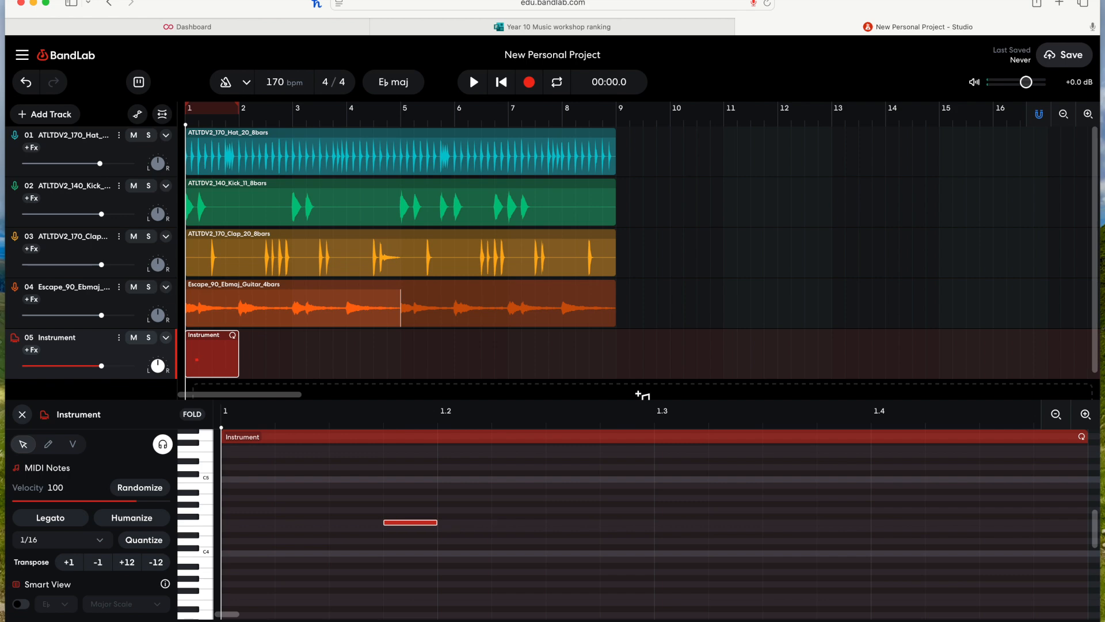
Step: Transpose the note down three semitones and back up three semitones
key("Down")
key("Down")
key("Down")
key("Down")
key("Down")
key("Up")
key("Up")
key("Up")
key("Up")
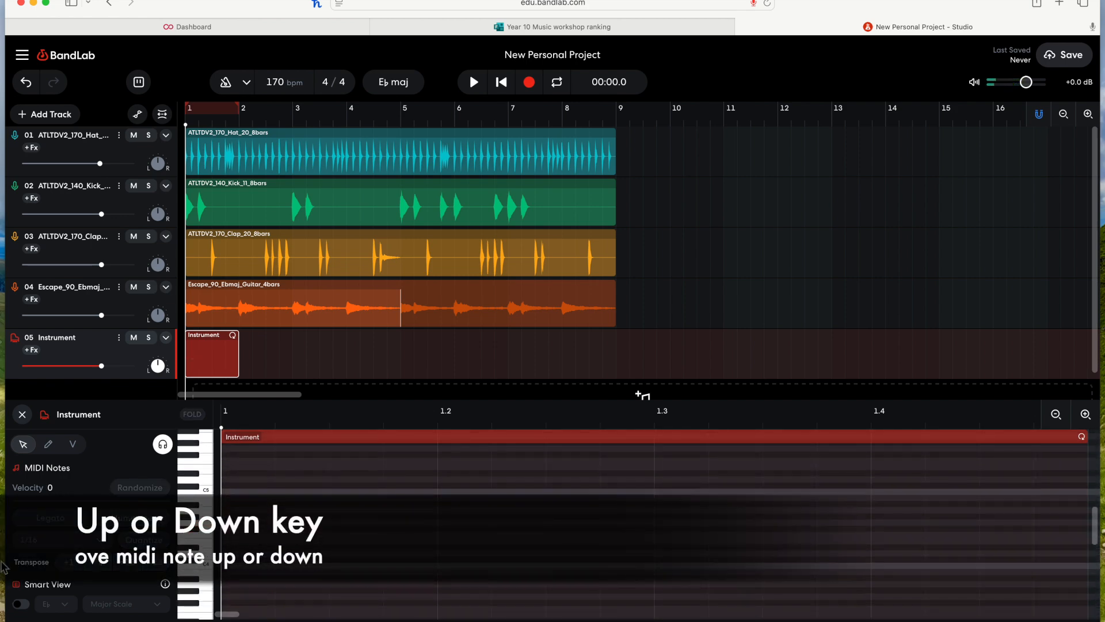
Step: Reopen the bar-1 Instrument region in the piano roll and add a note near its start
left_click(21, 414)
key("shift+/")
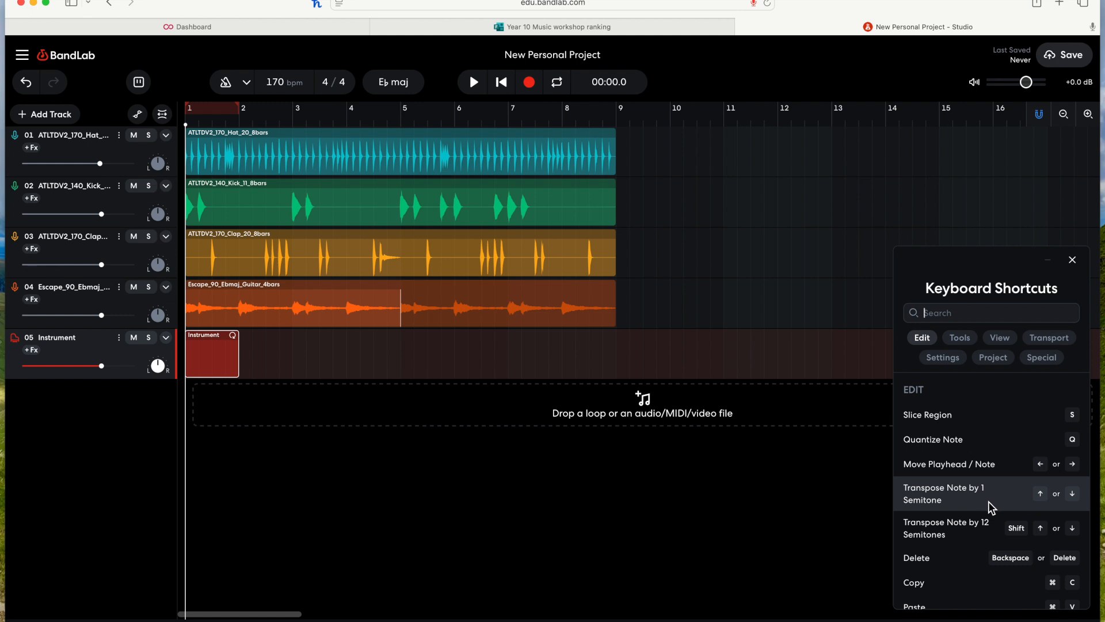
double_click(202, 364)
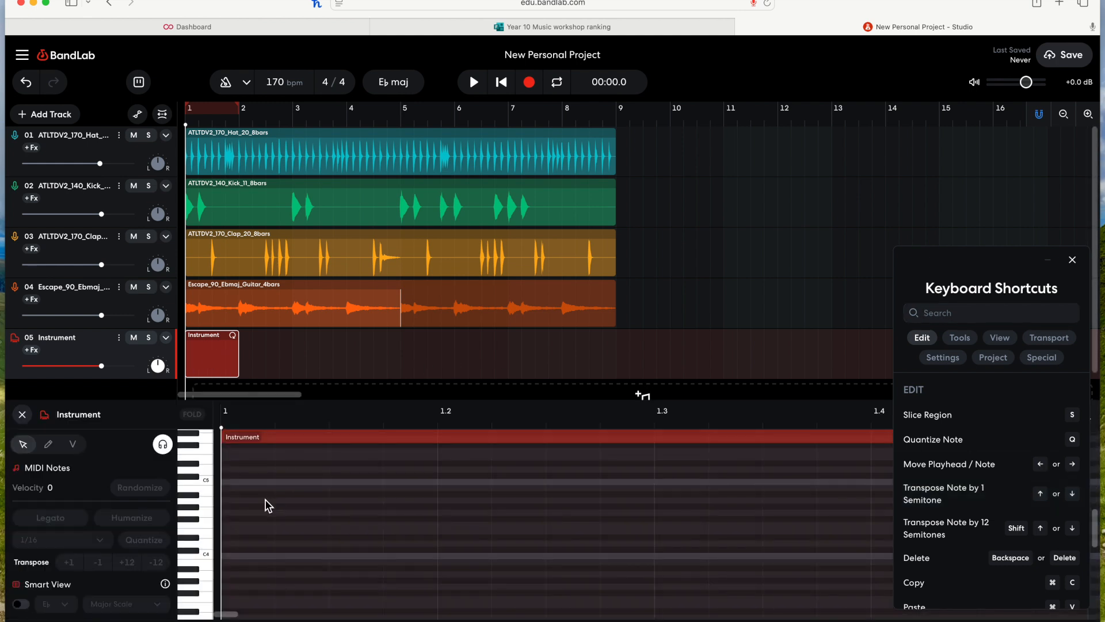
double_click(242, 516)
scroll(357, 518, "up", 1)
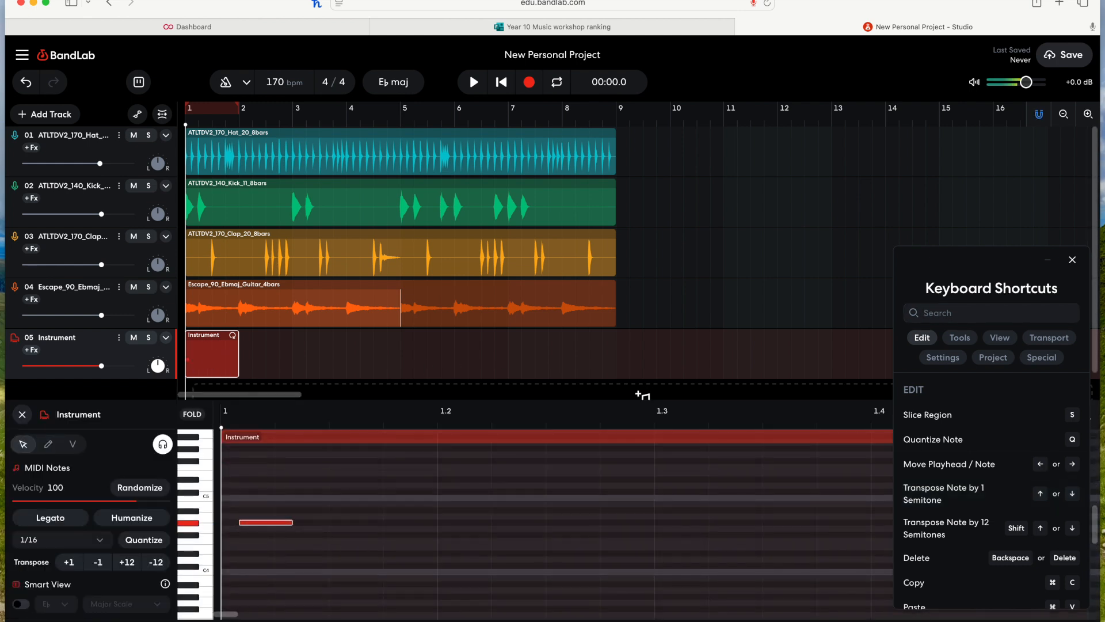
Step: Nudge the note to the start of bar 1 and raise it one semitone
key("Right")
key("Left")
key("Left")
key("Up")
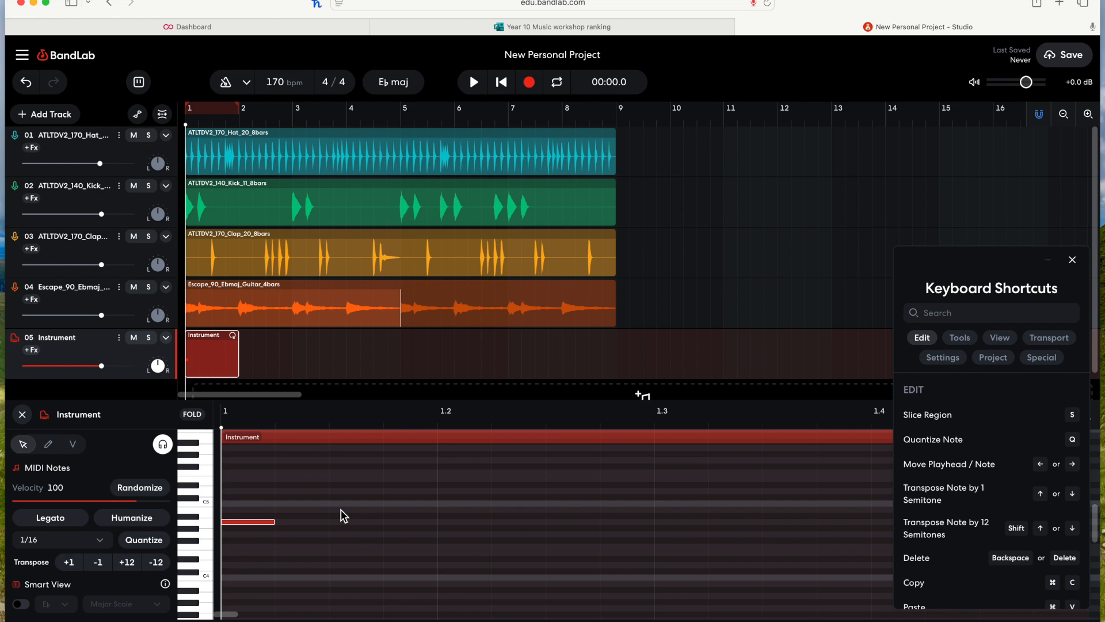
Step: Transpose the note down three octaves and delete it
key("shift+Down")
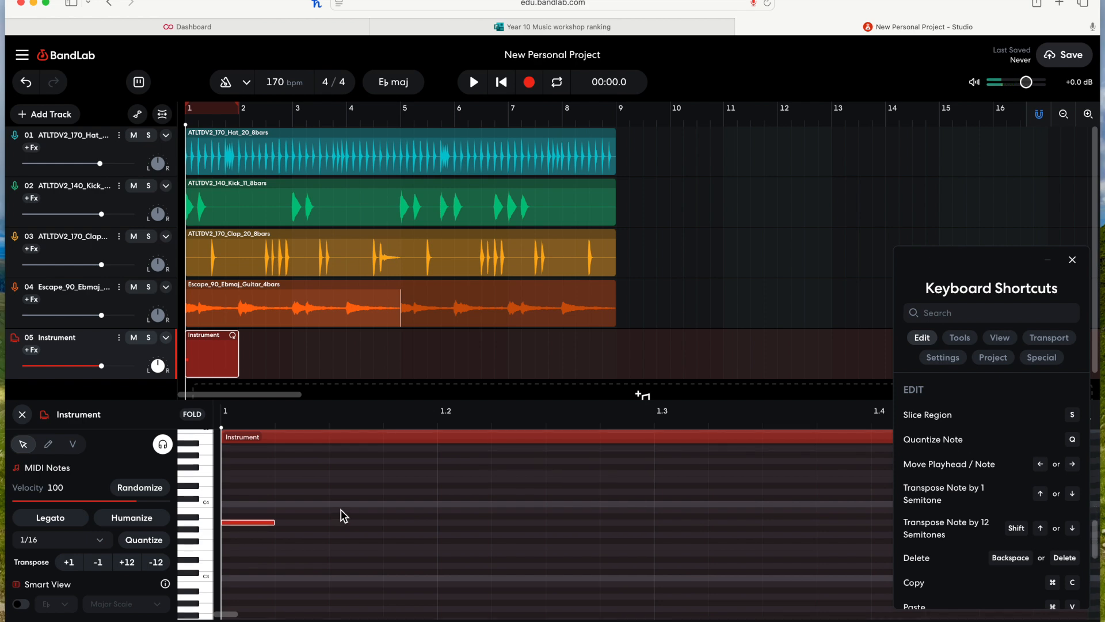
key("shift+Down")
key("shift+Down")
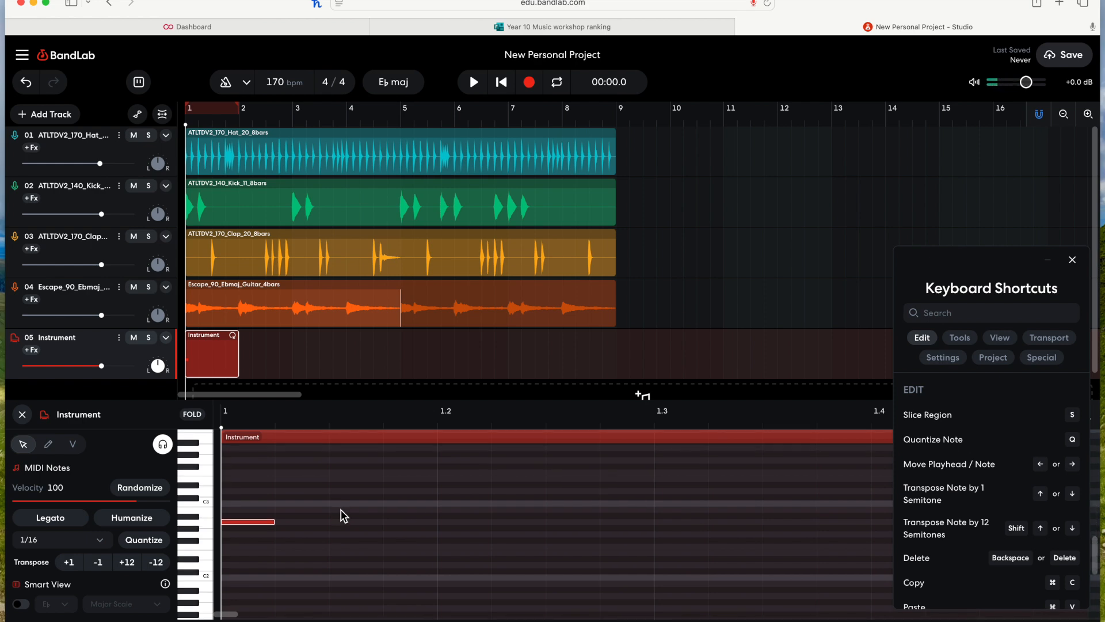
key("BackSpace")
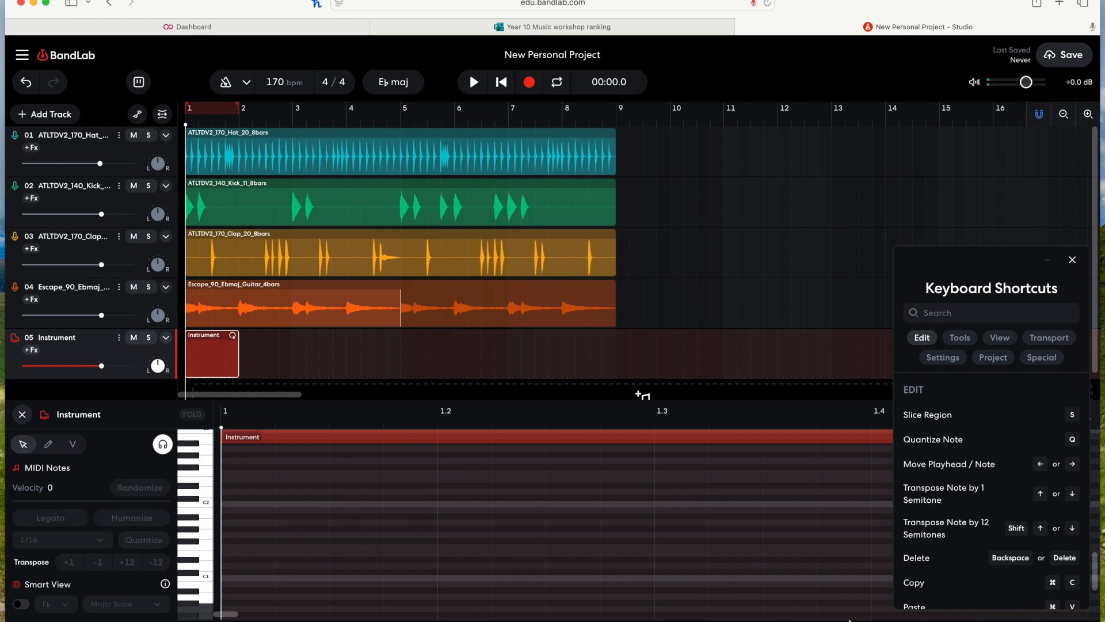
Step: Close the piano roll and delete the new Instrument region
scroll(985, 567, "down", 2)
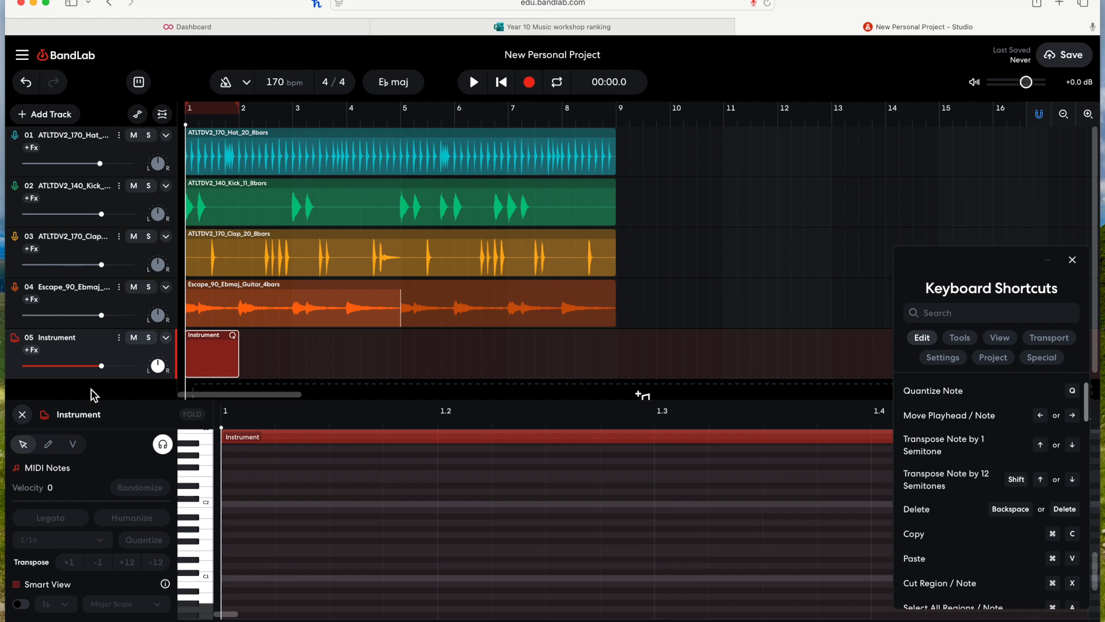
left_click(23, 415)
left_click(207, 361)
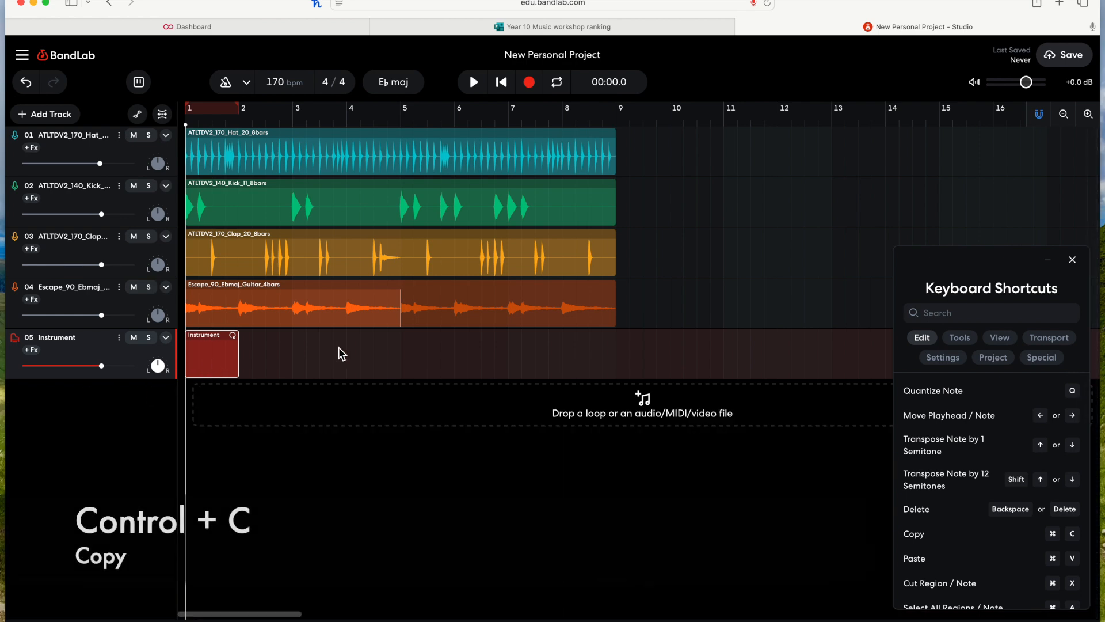
key("BackSpace")
Step: Paste a copy of the hi-hat region at bar 9, then delete the pasted copy
left_click(464, 148)
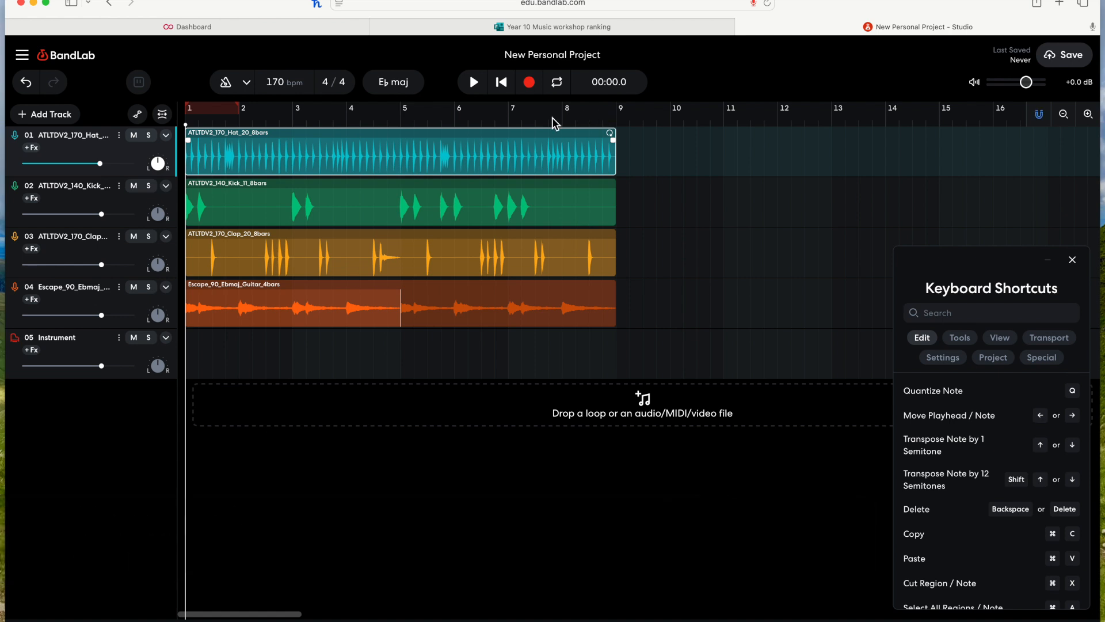
left_click_drag(519, 122, 620, 118)
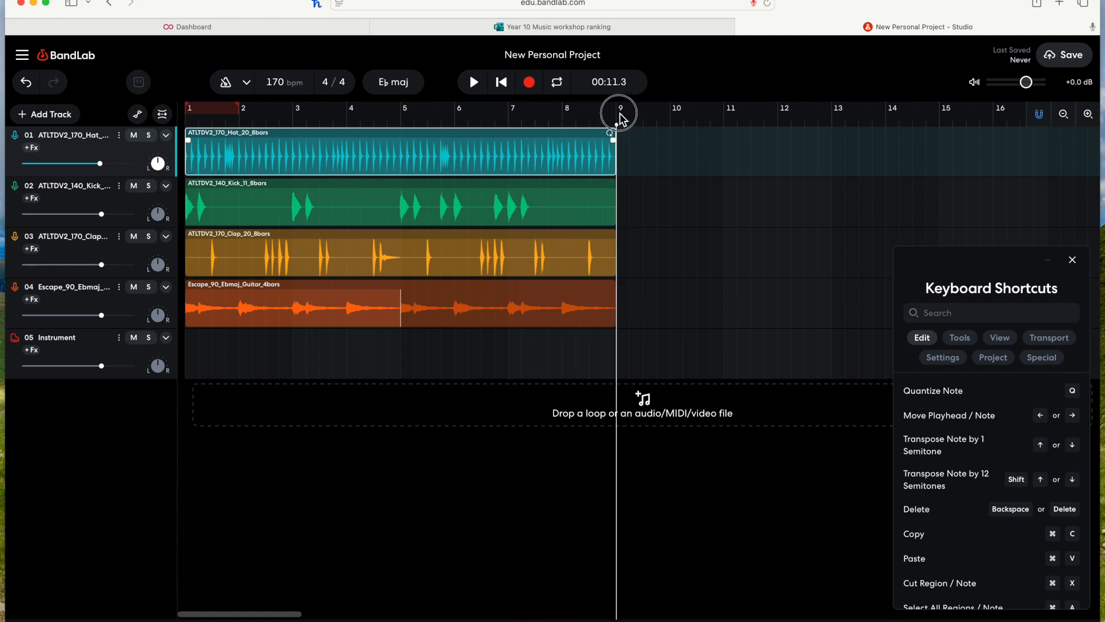
key("ctrl+v")
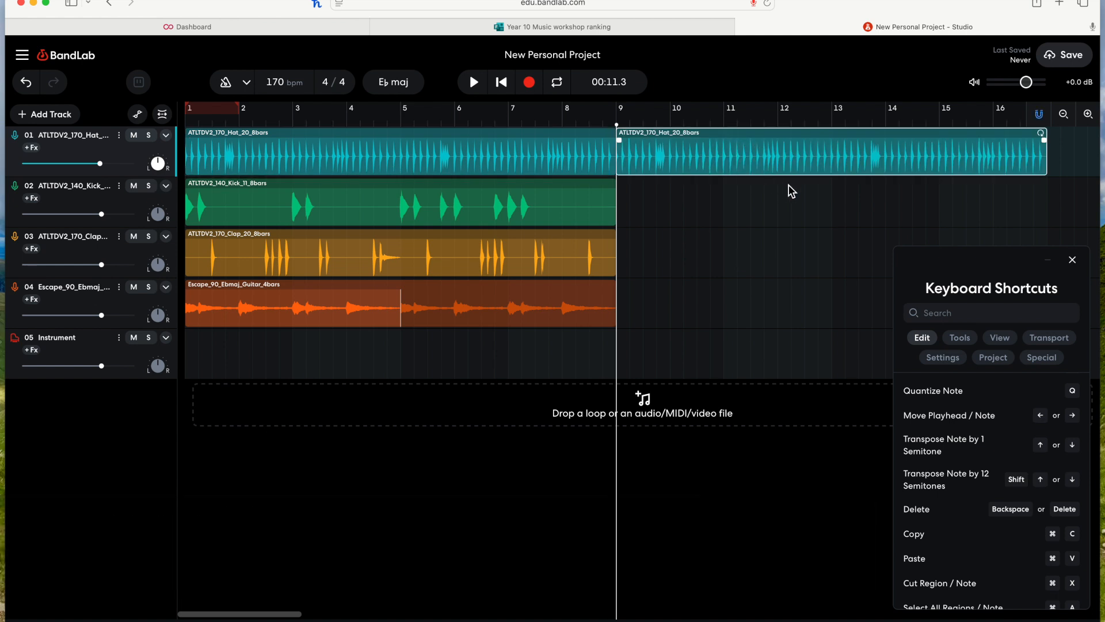
key("BackSpace")
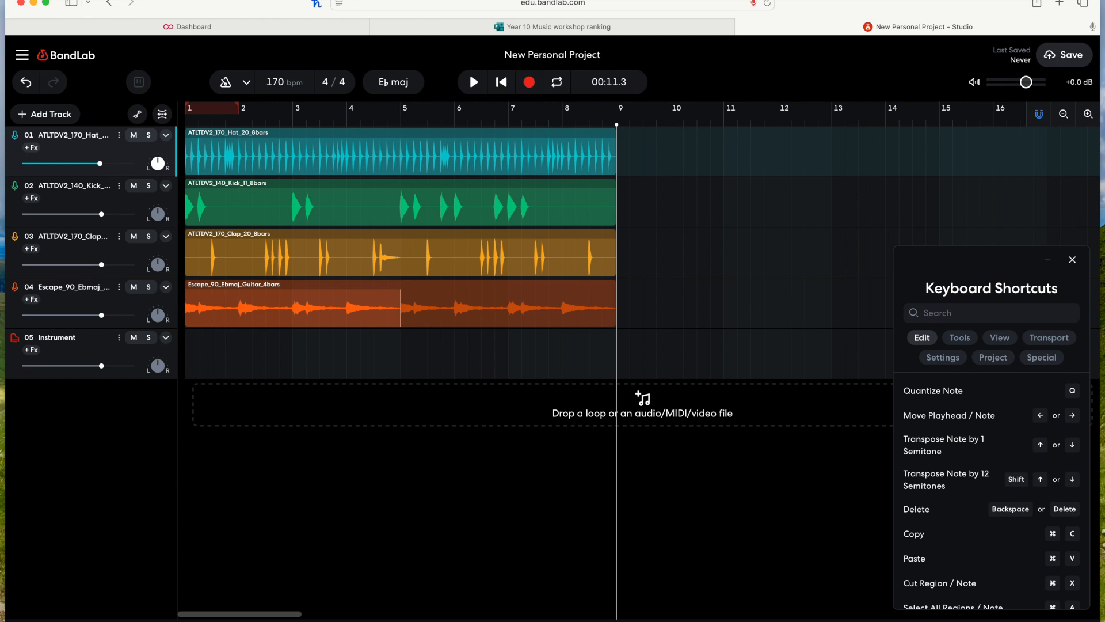
Step: Cut the hi-hat region from track 1 and undo the cut
key("ctrl+x")
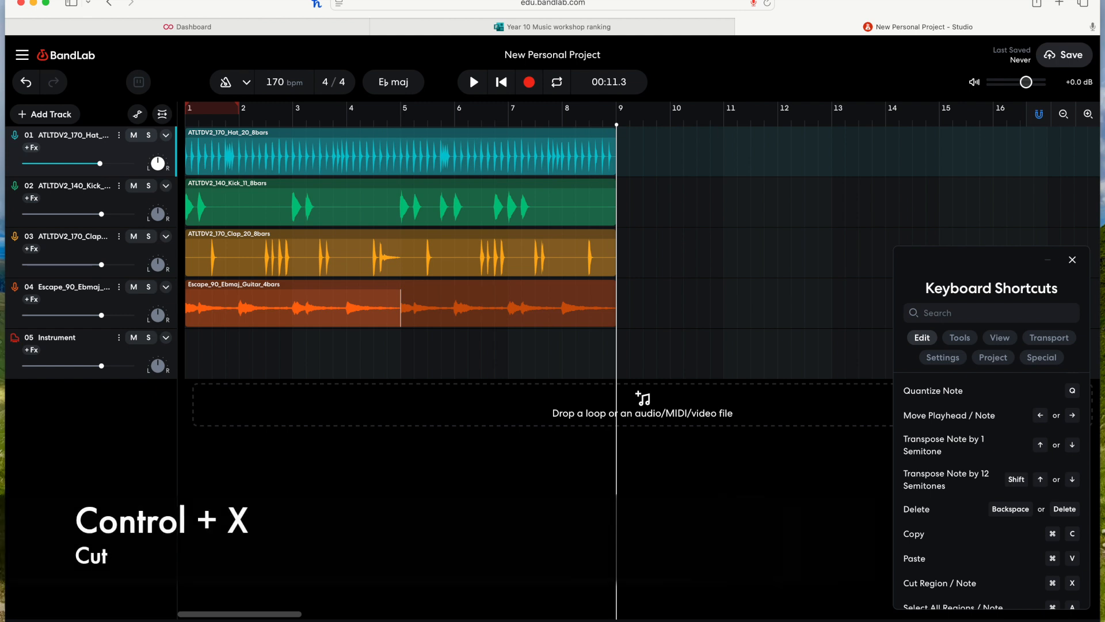
left_click(451, 148)
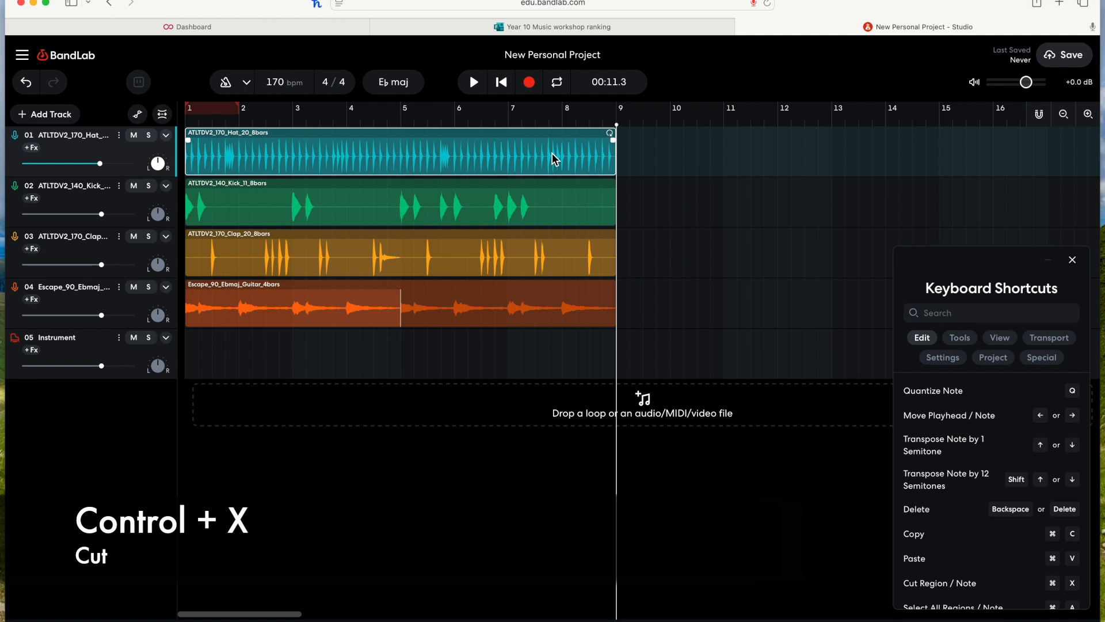
key("ctrl+x")
key("ctrl+z")
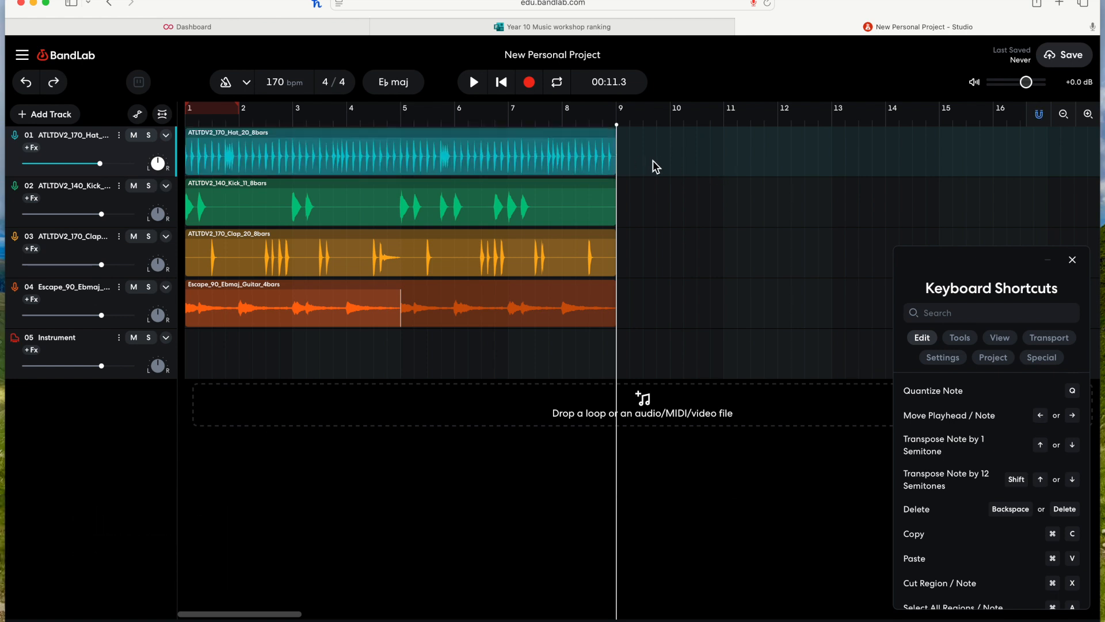
Step: Cut and paste the hi-hat region, then undo both operations
left_click(546, 145)
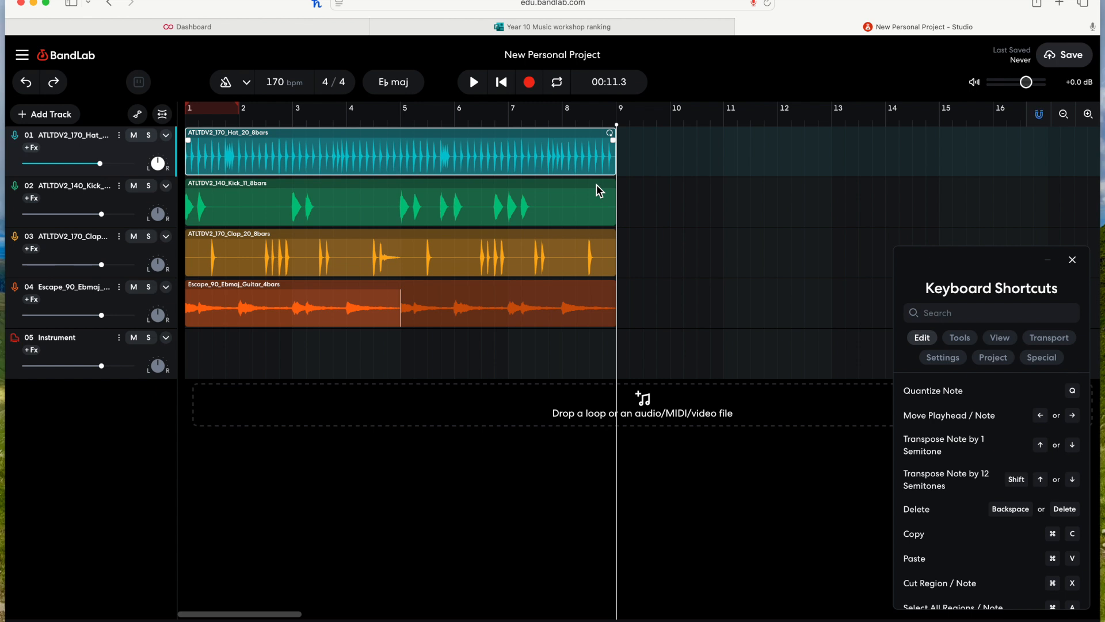
key("ctrl+x")
key("ctrl+v")
key("ctrl+z")
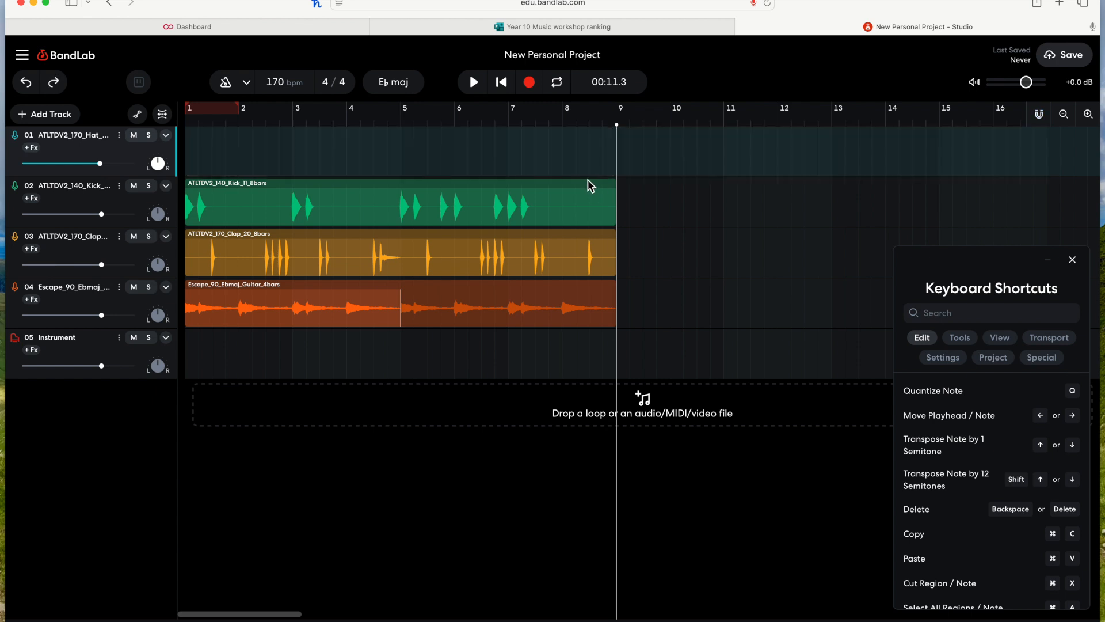
key("ctrl+z")
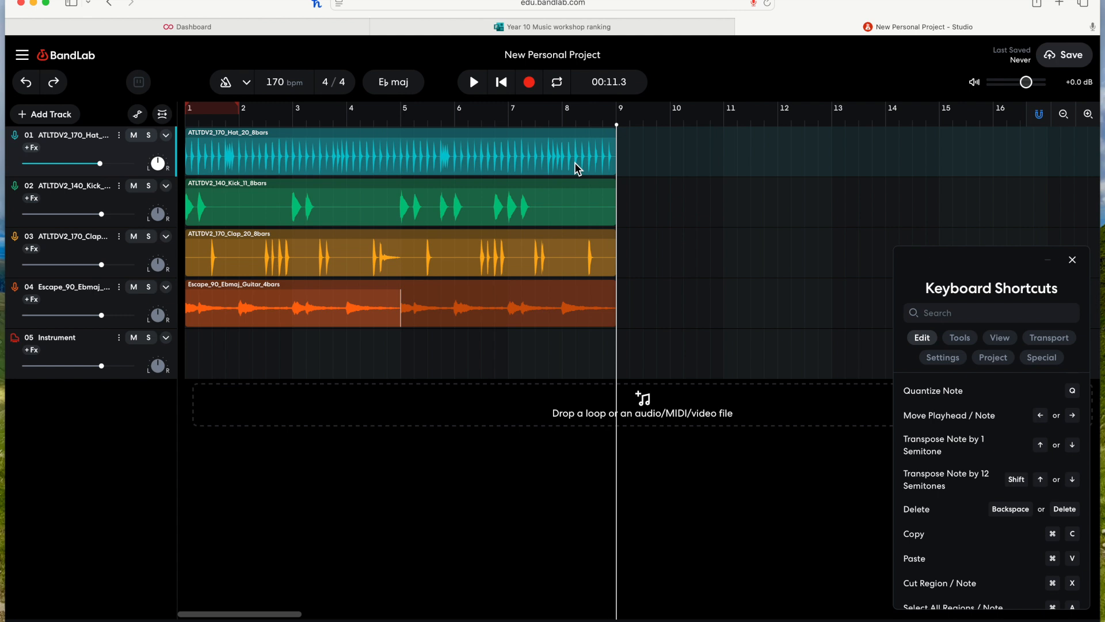
scroll(989, 567, "down", 3)
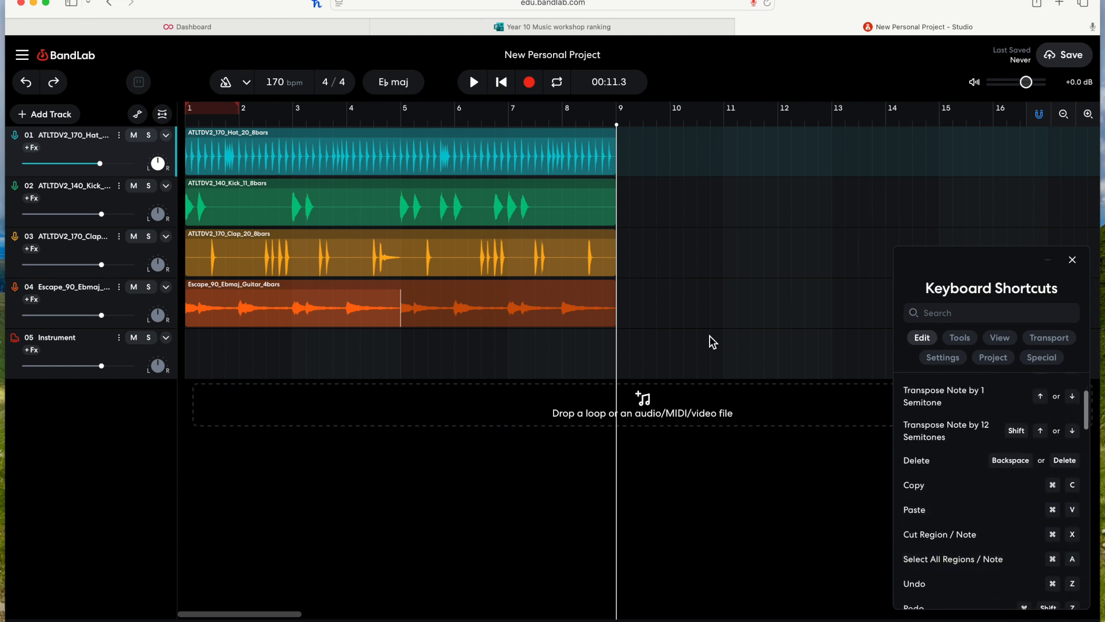
Step: Select all regions in the arrangement at once
left_click(651, 259)
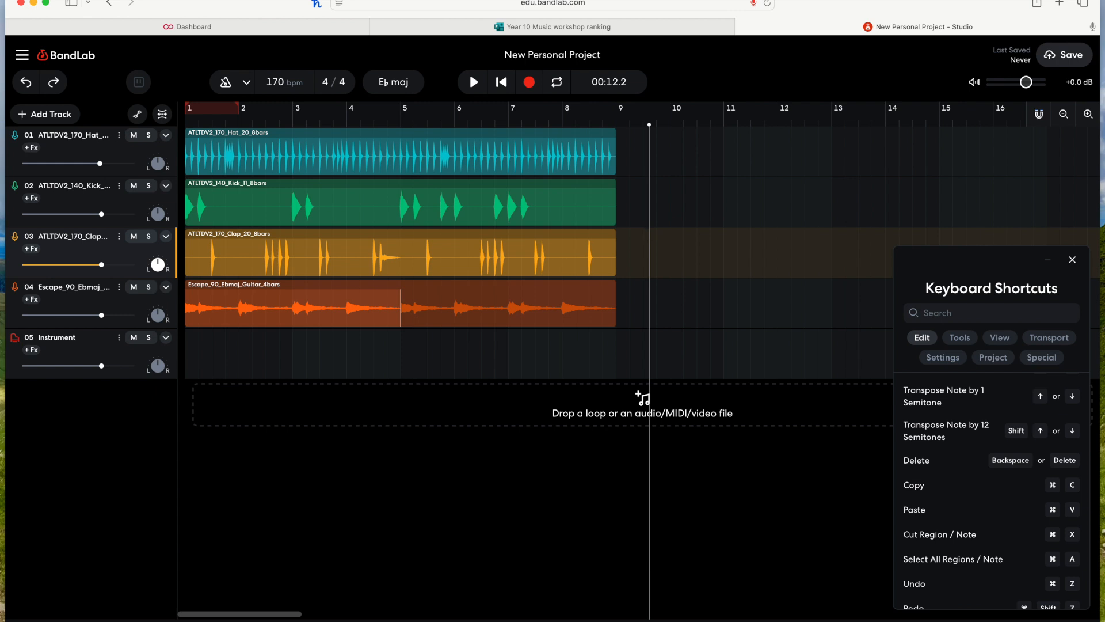
left_click(675, 222)
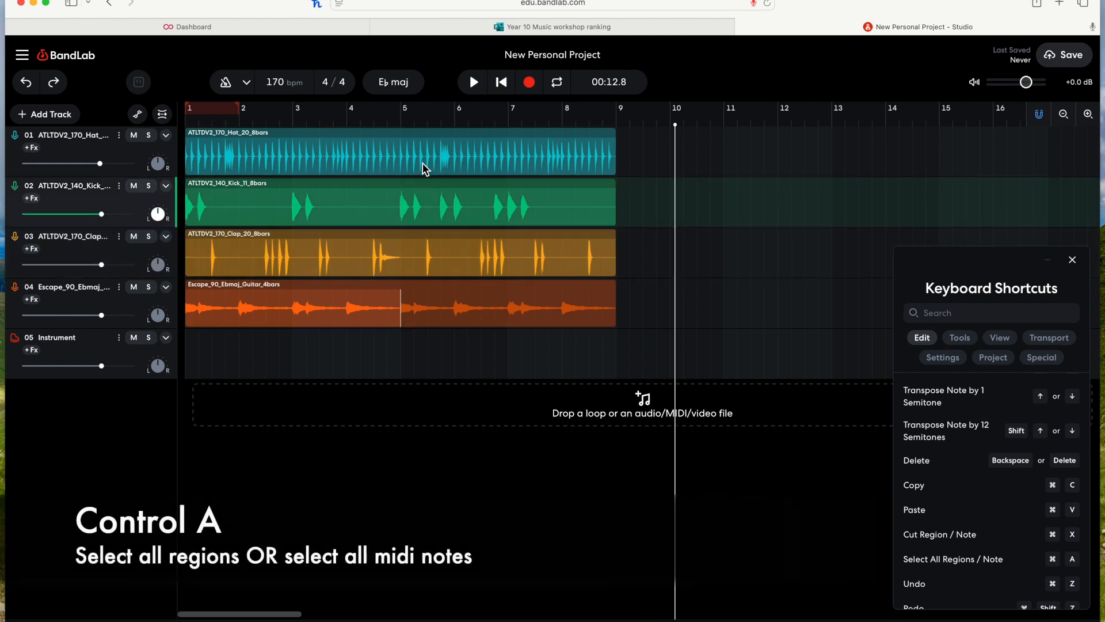
left_click(450, 196)
left_click(425, 265)
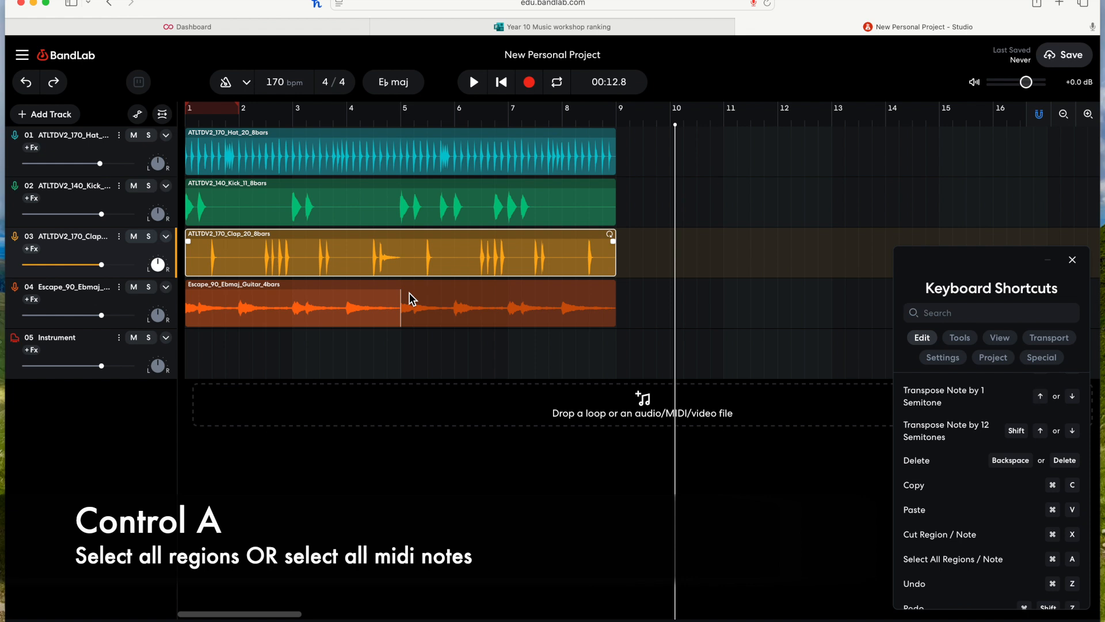
left_click(717, 217)
key("super+a")
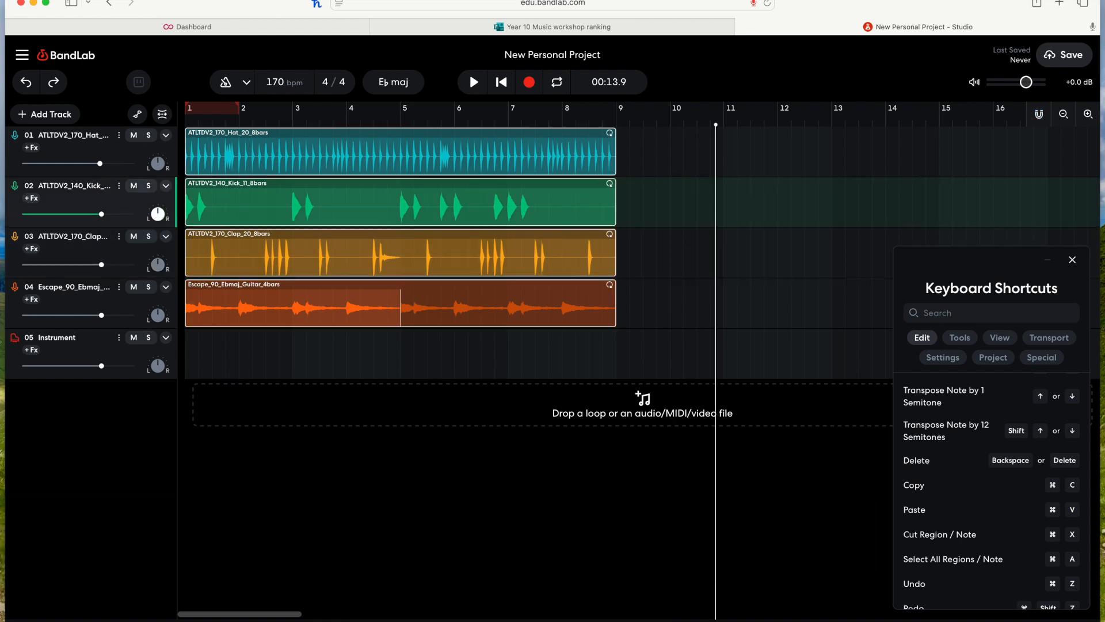
Step: Create a region on the Instrument track, draw six MIDI notes with the Pencil tool, and return to Select
left_click(294, 362)
double_click(227, 353)
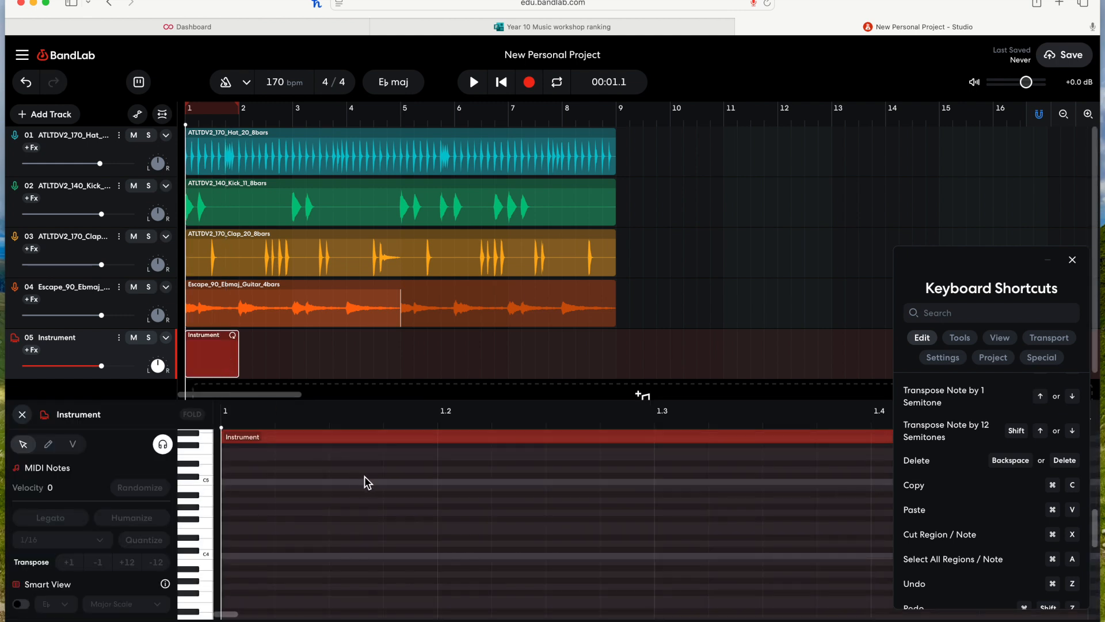
key("p")
left_click(238, 512)
left_click(299, 482)
left_click(406, 512)
left_click(527, 561)
left_click(607, 494)
left_click(707, 475)
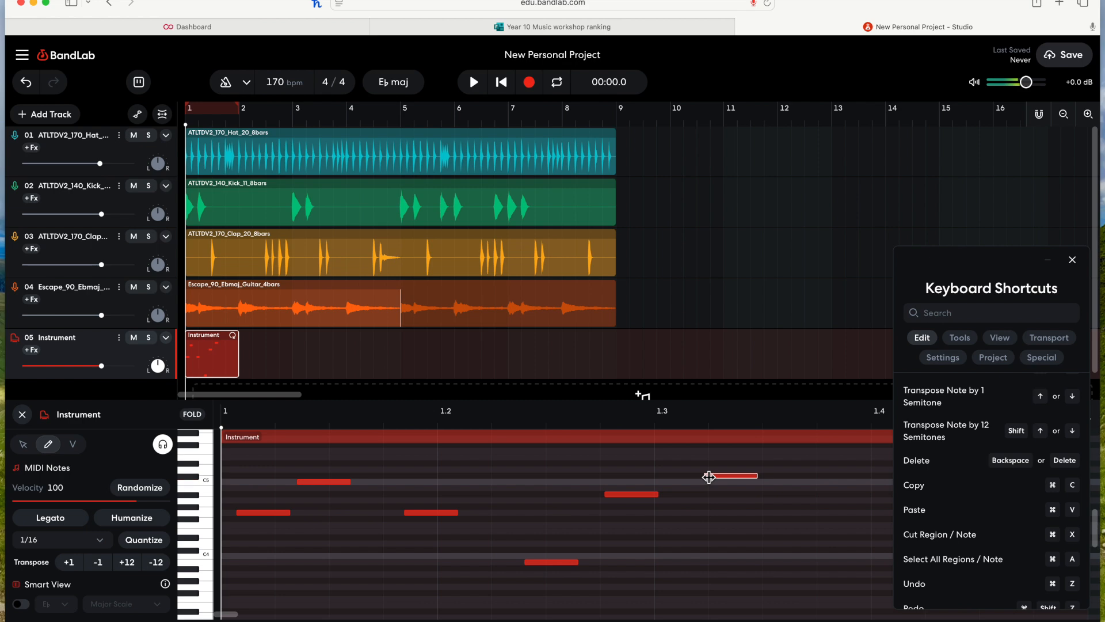
key("v")
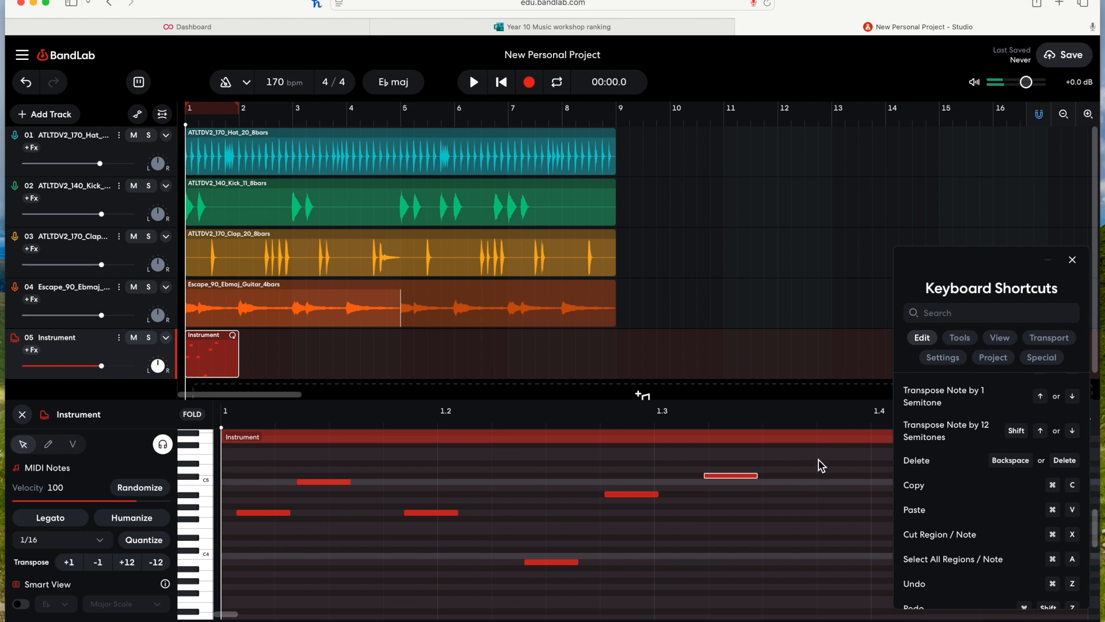
Step: Select all MIDI notes in the Instrument piano roll
left_click(745, 526)
key("super+a")
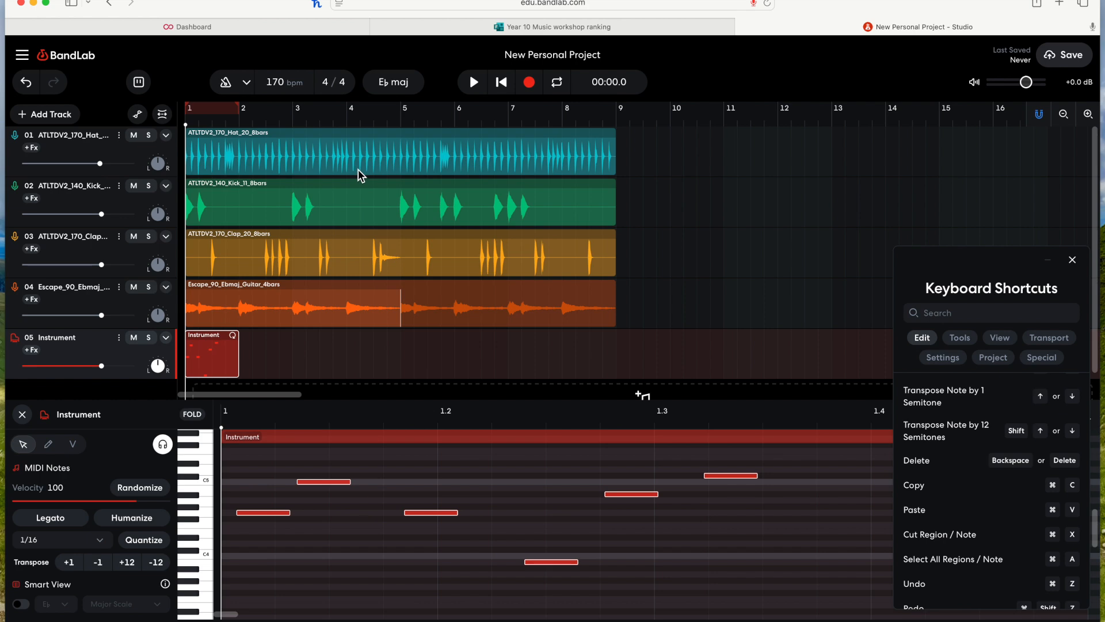
Step: Open the kick and clap region editors, reopen the Instrument region, and select all regions
left_click(764, 211)
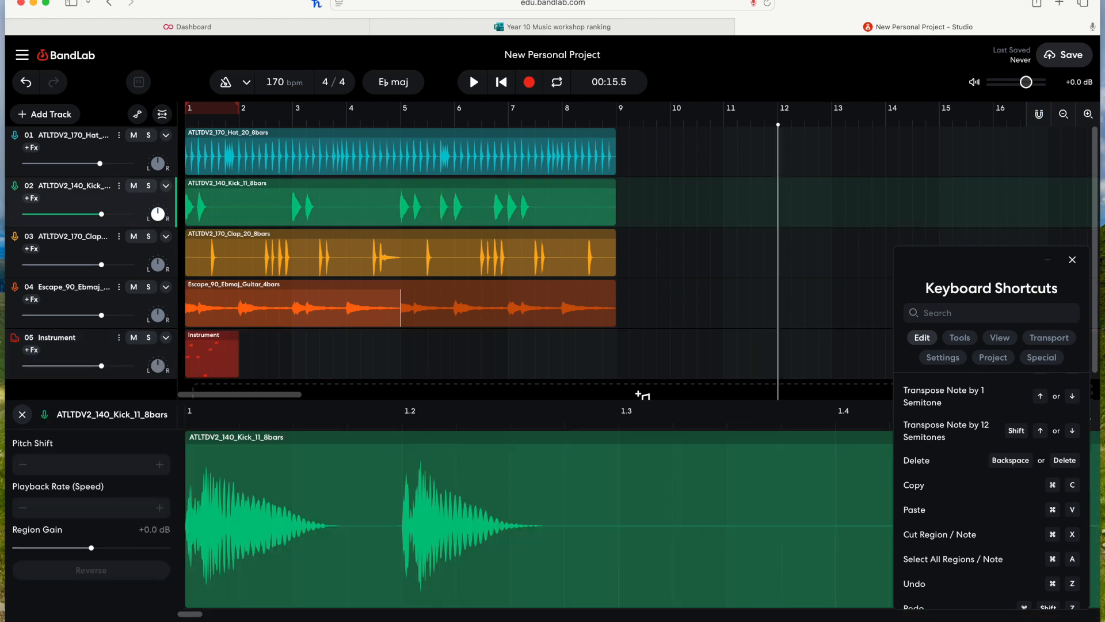
left_click(636, 247)
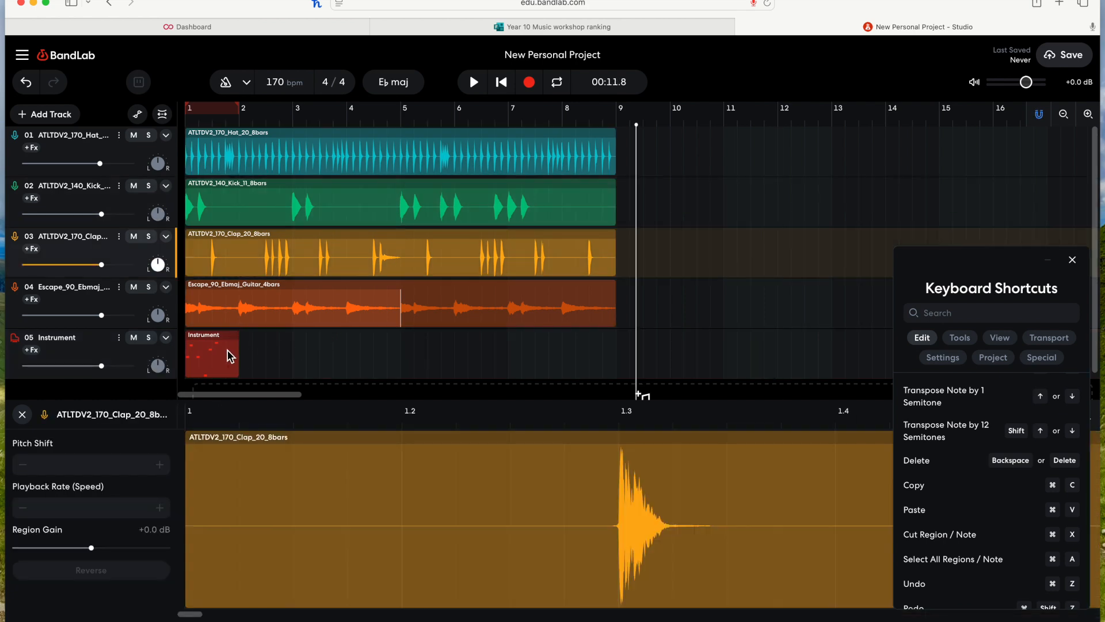
double_click(230, 356)
key("super+a")
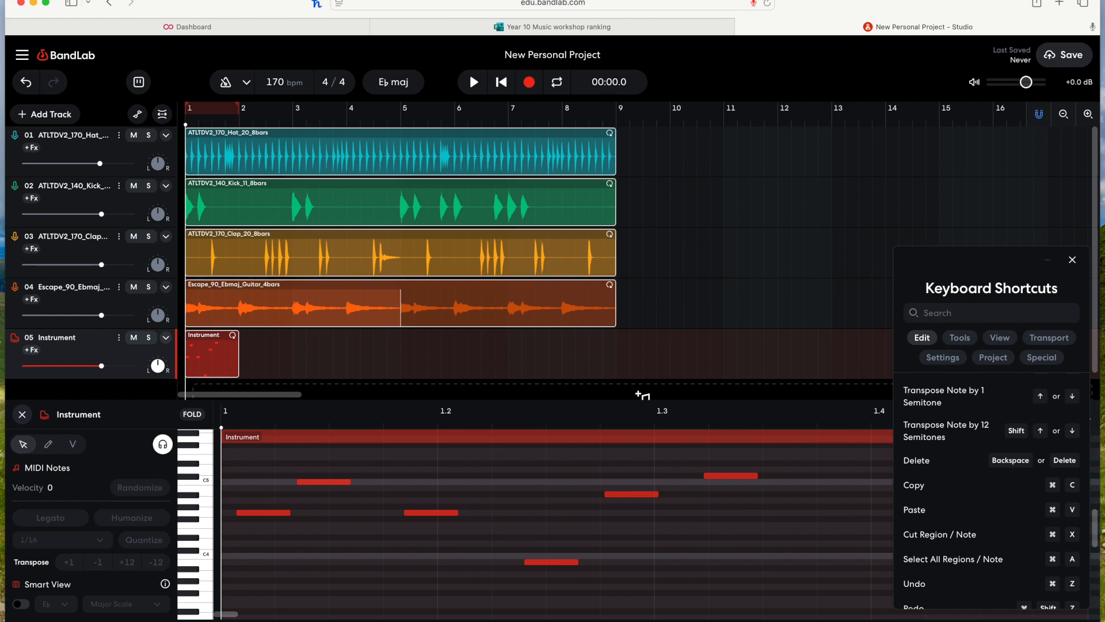
Step: Reopen the Instrument piano roll, delete all its MIDI notes, and close the editor
left_click(622, 320)
double_click(228, 355)
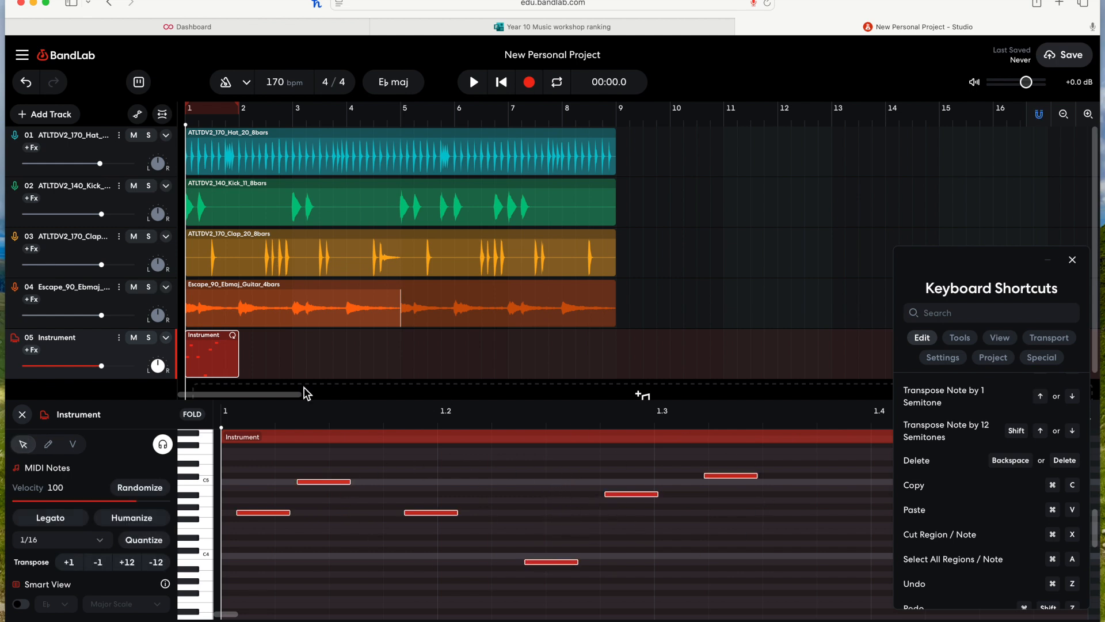
key("BackSpace")
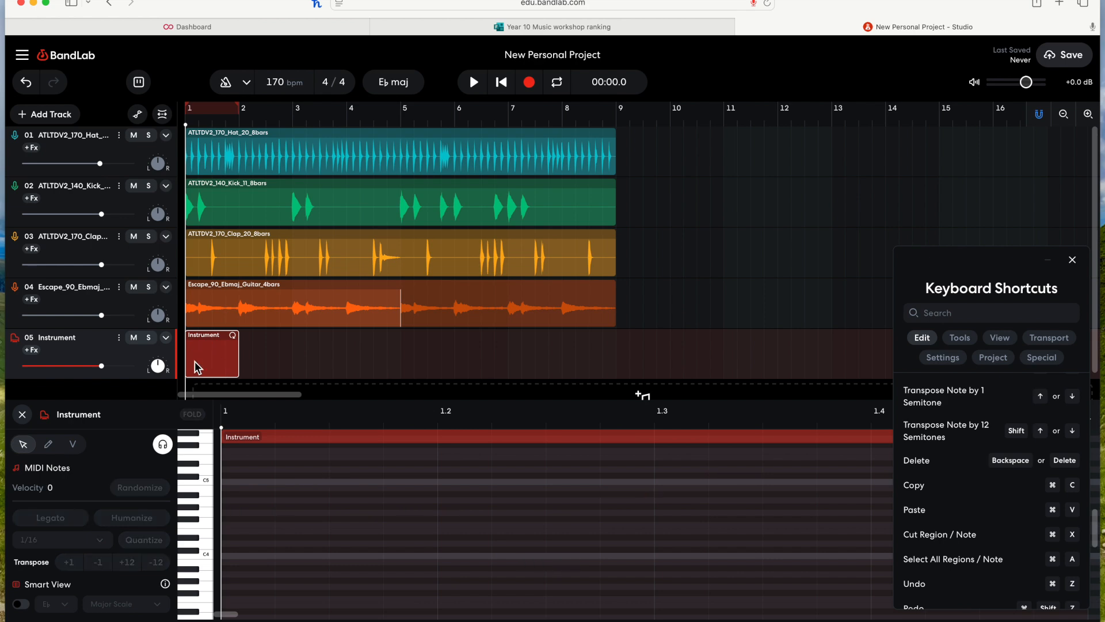
left_click(21, 415)
Step: Reopen the Instrument piano roll, add two MIDI notes, then undo and redo the second note
scroll(979, 526, "down", 2)
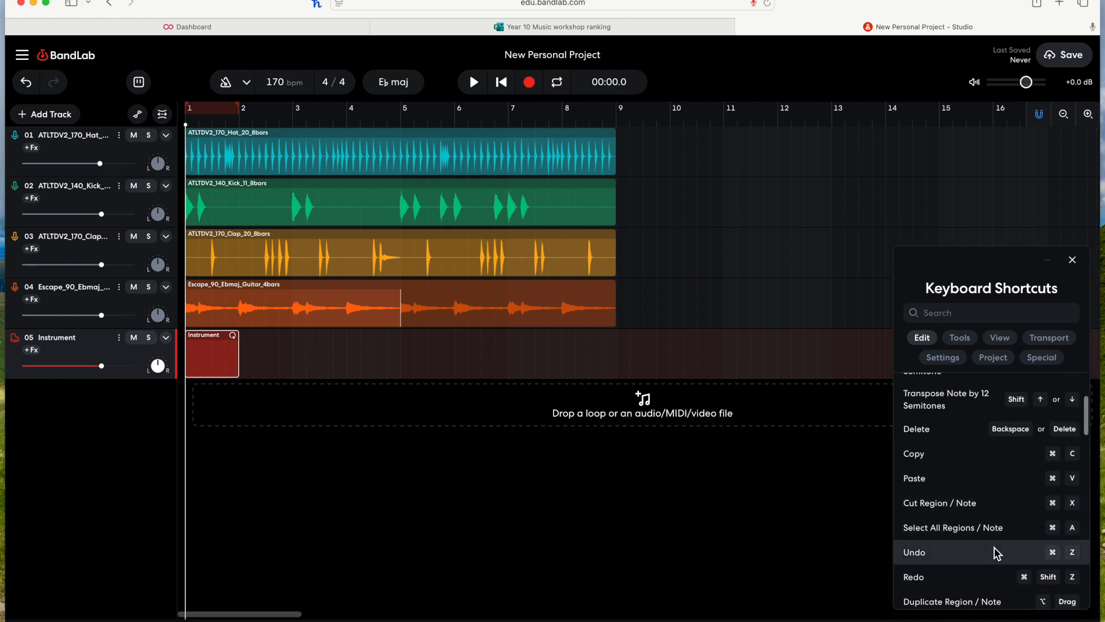
scroll(994, 548, "down", 1)
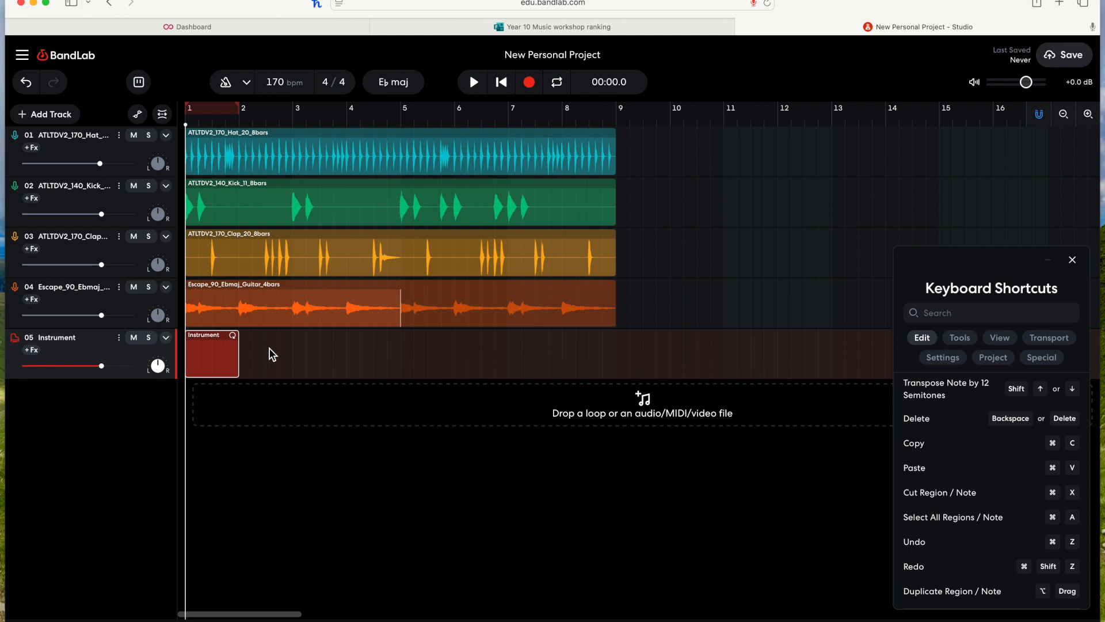
double_click(225, 360)
double_click(319, 500)
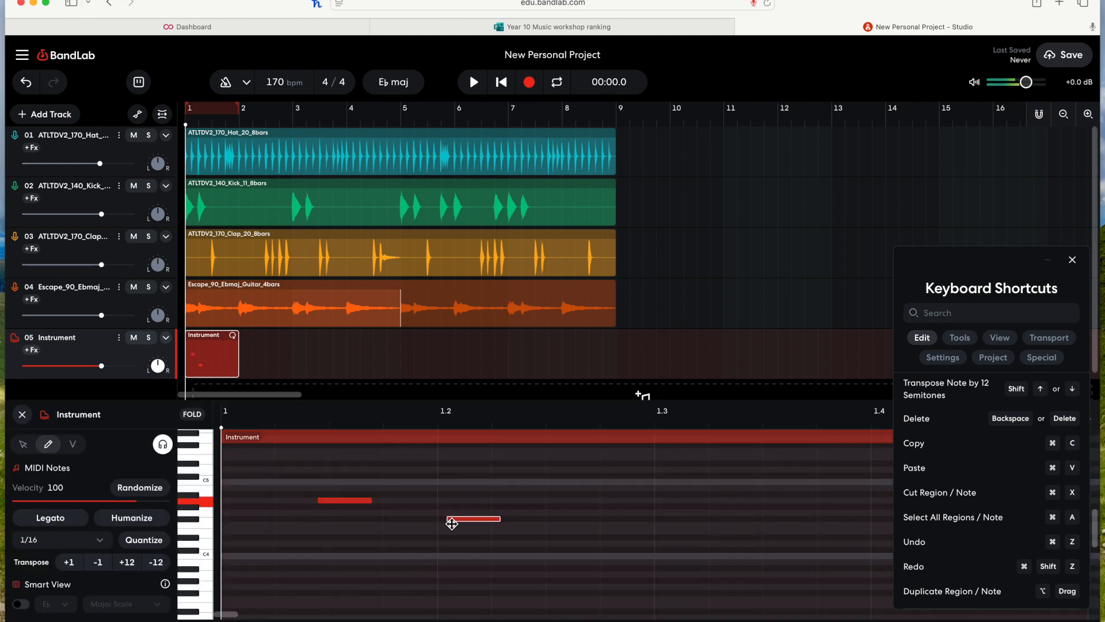
double_click(450, 519)
key("ctrl+z")
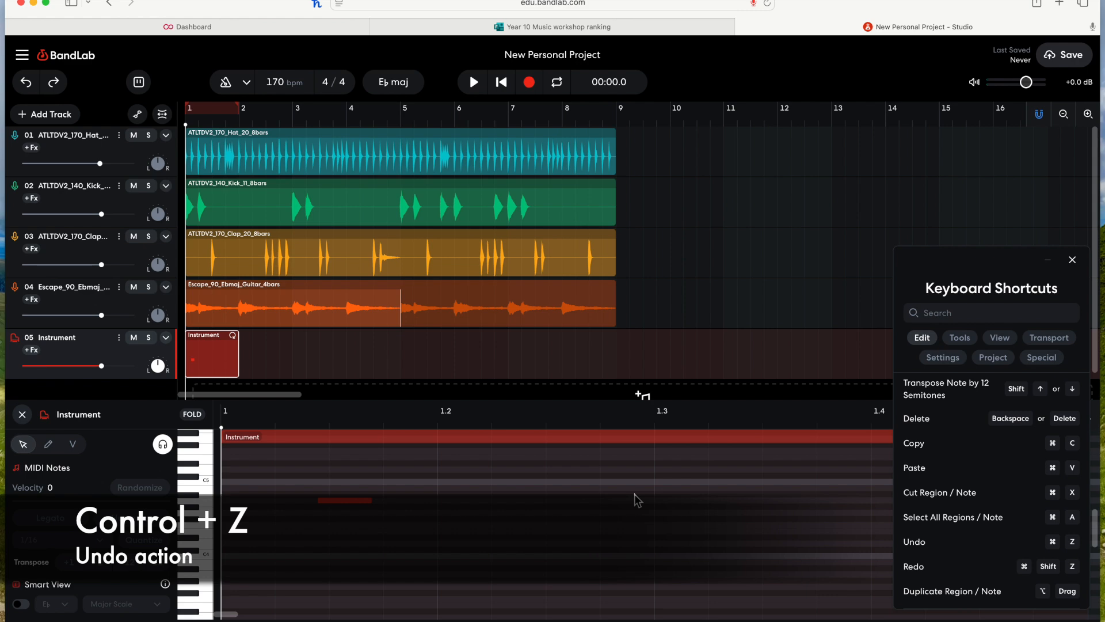
key("ctrl+shift+z")
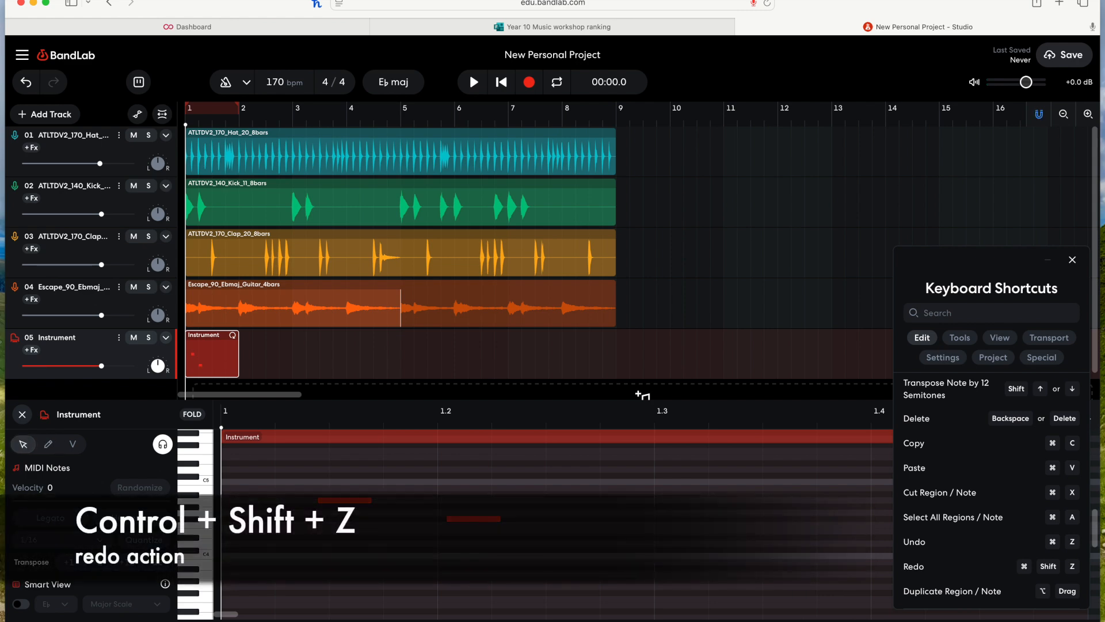
Step: Select both MIDI notes, delete them, and close the piano roll
left_click_drag(520, 534, 341, 482)
key("BackSpace")
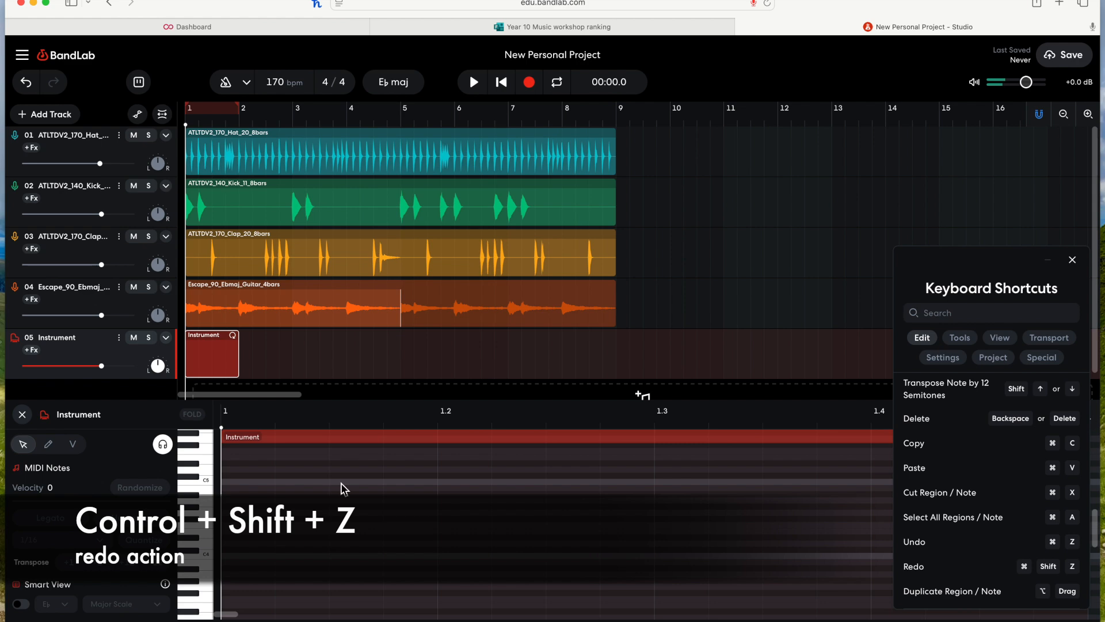
left_click(22, 415)
Step: Loop the hi-hat region out to about bar 16, then shorten it back to end at bar 9
scroll(981, 561, "down", 1)
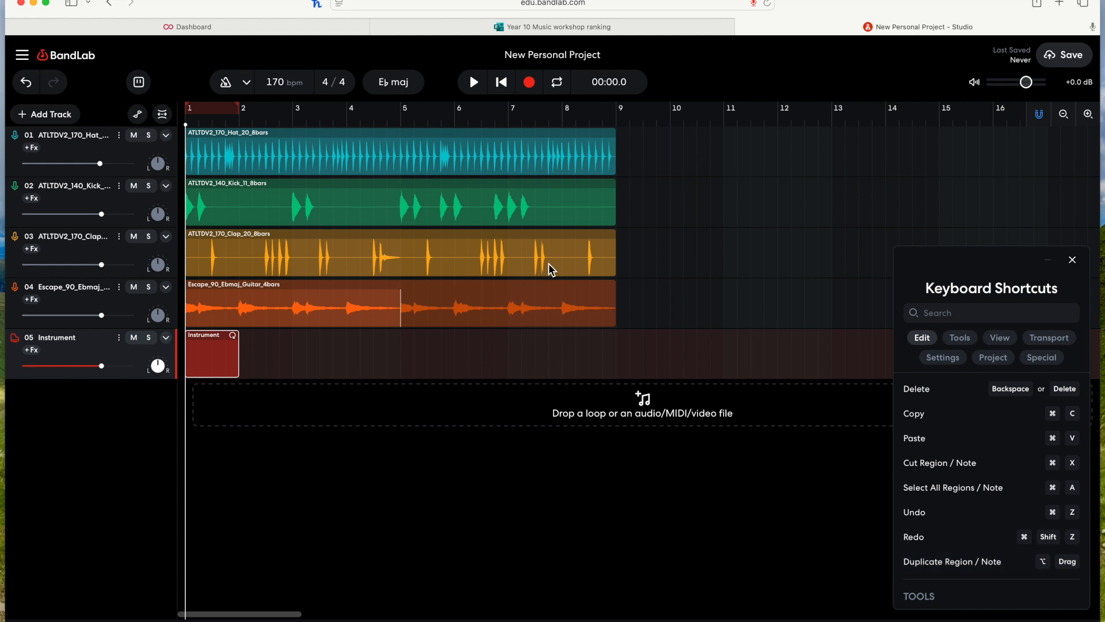
left_click(381, 155)
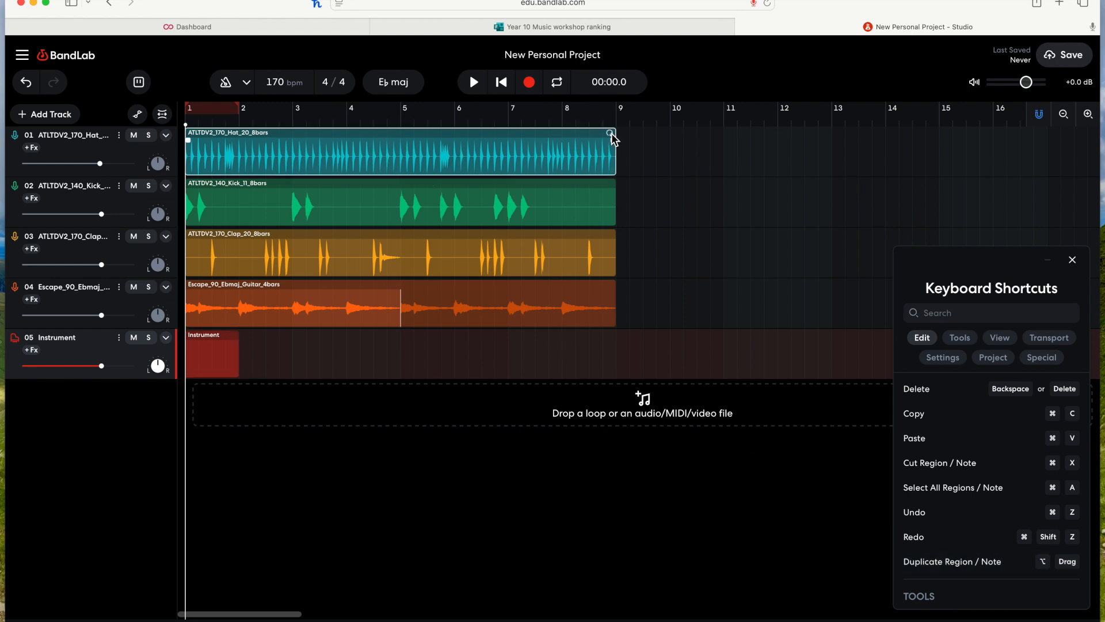
left_click_drag(611, 136, 894, 134)
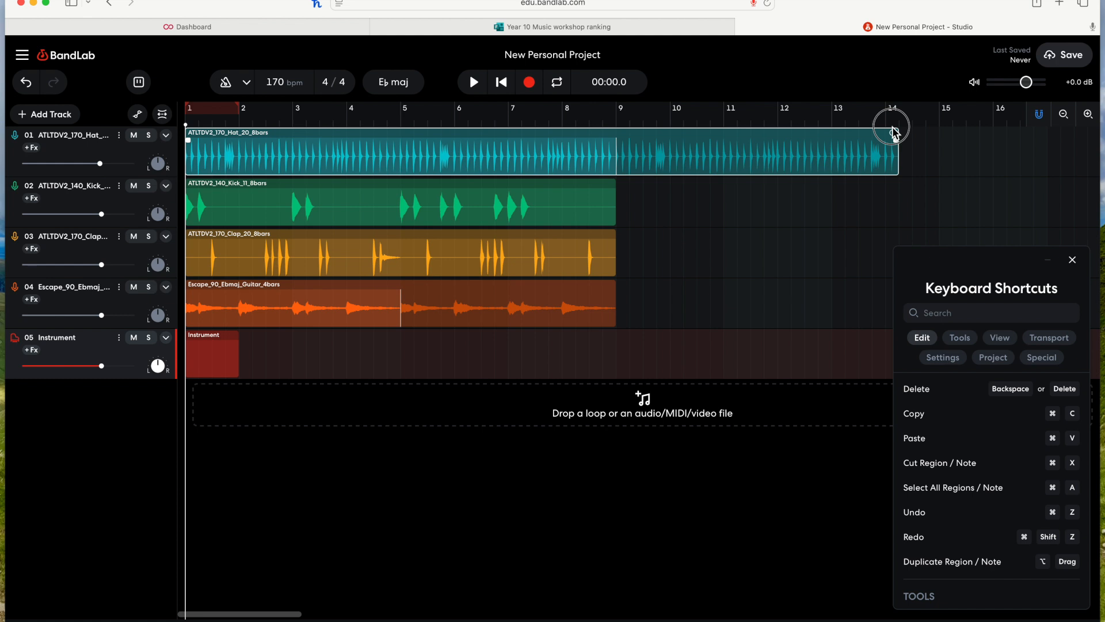
left_click_drag(894, 133, 976, 134)
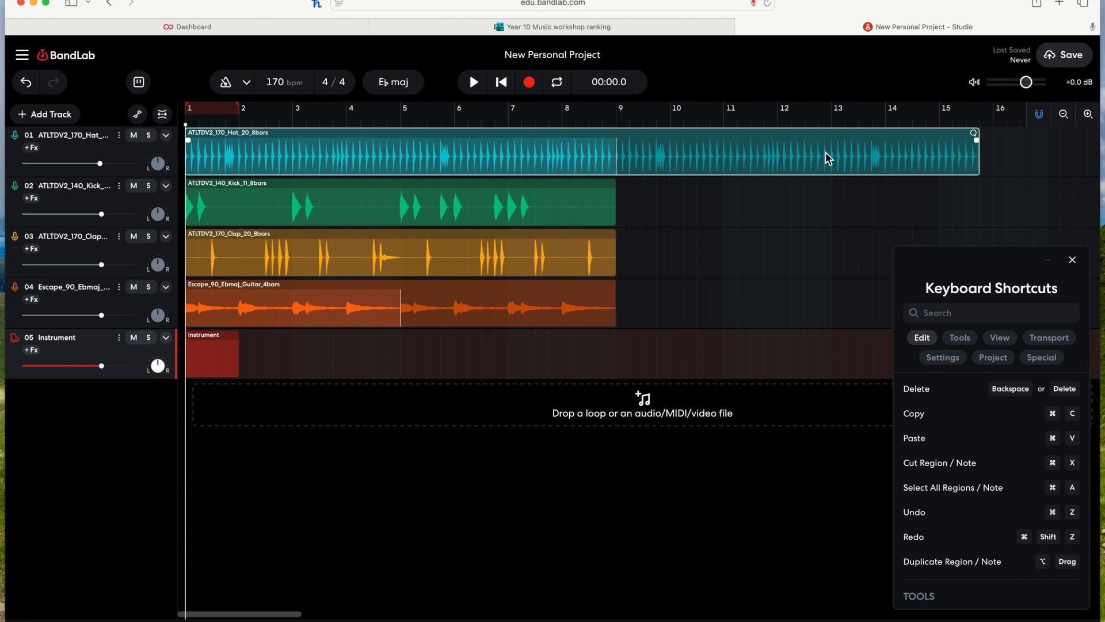
left_click_drag(976, 134, 617, 161)
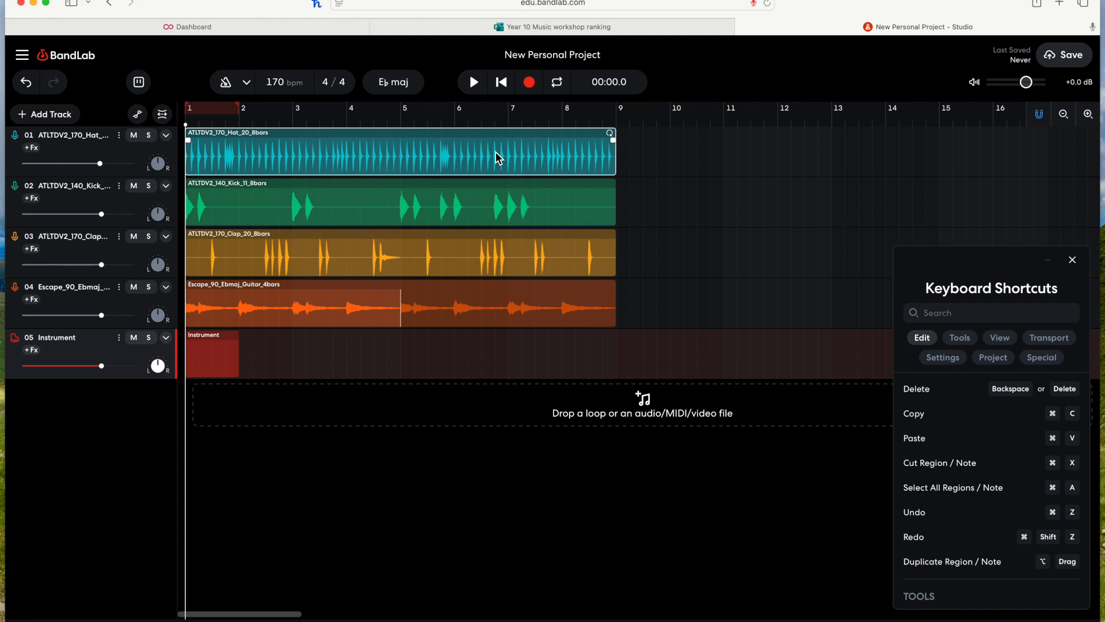
Step: Place the playhead at bar 9, paste the hi-hat region there, and delete the pasted region
left_click(472, 157)
mouse_move(617, 116)
left_mouse_down()
mouse_move(637, 119)
mouse_move(618, 121)
left_mouse_up()
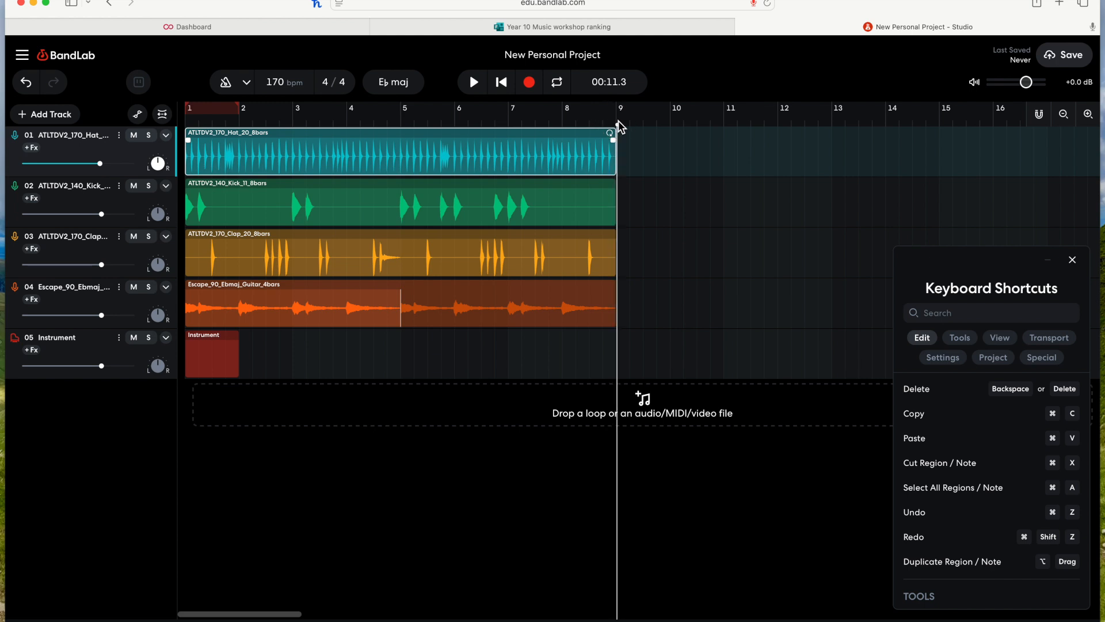
key("super+v")
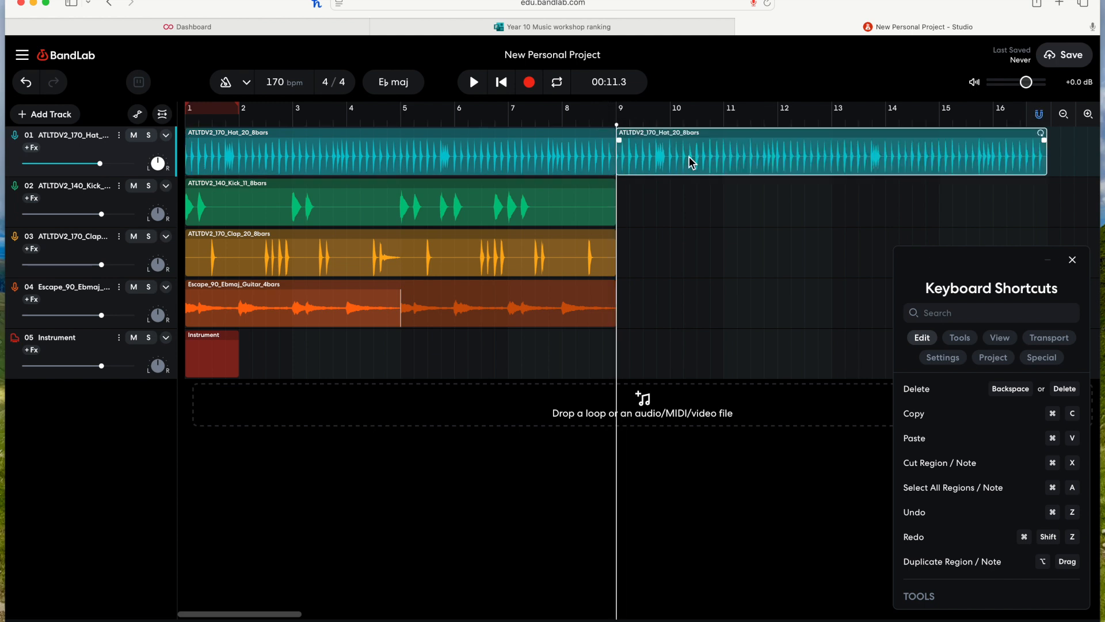
key("BackSpace")
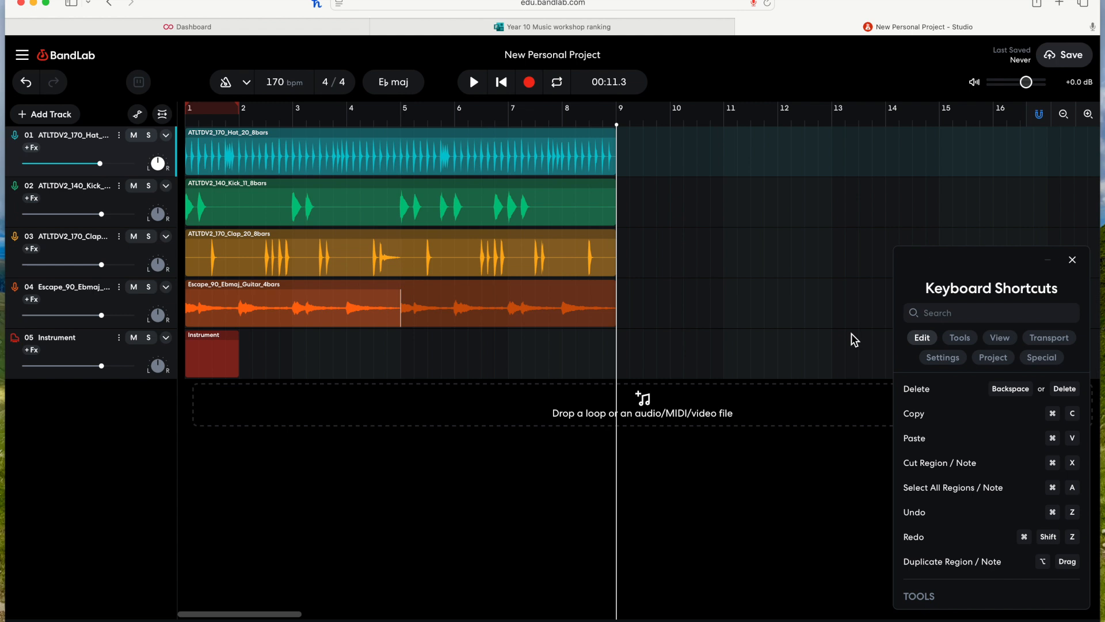
Step: Duplicate the hi-hat region to about bar 10 and delete the duplicate
left_click(459, 144)
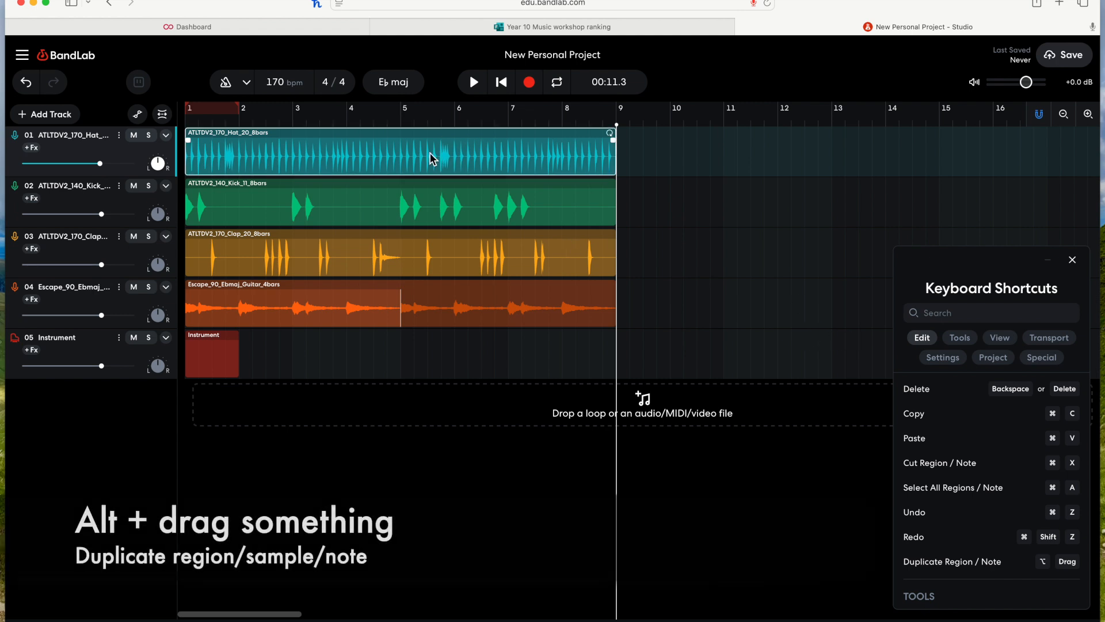
left_click_drag(295, 154, 766, 153)
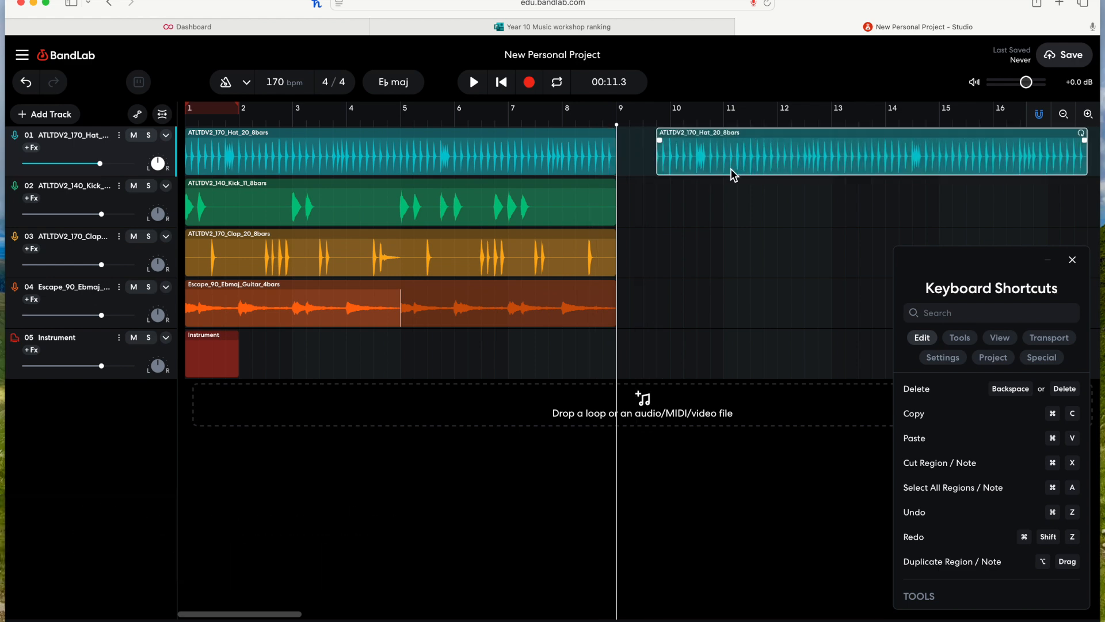
key("BackSpace")
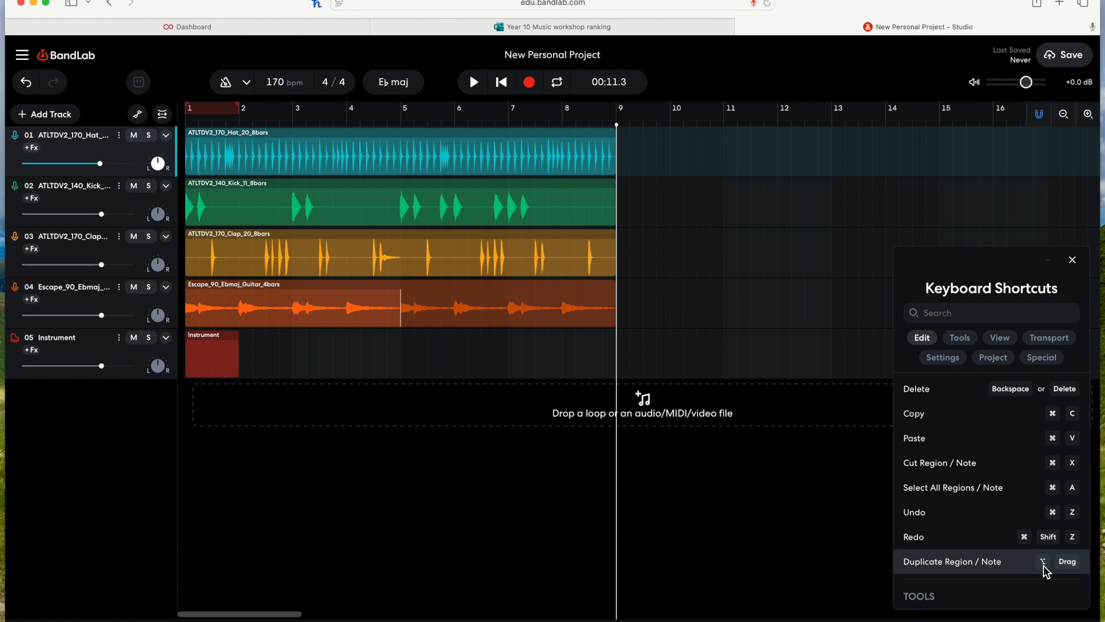
Step: Toggle the automation lanes for all tracks several times with the automation shortcut
scroll(1043, 568, "down", 5)
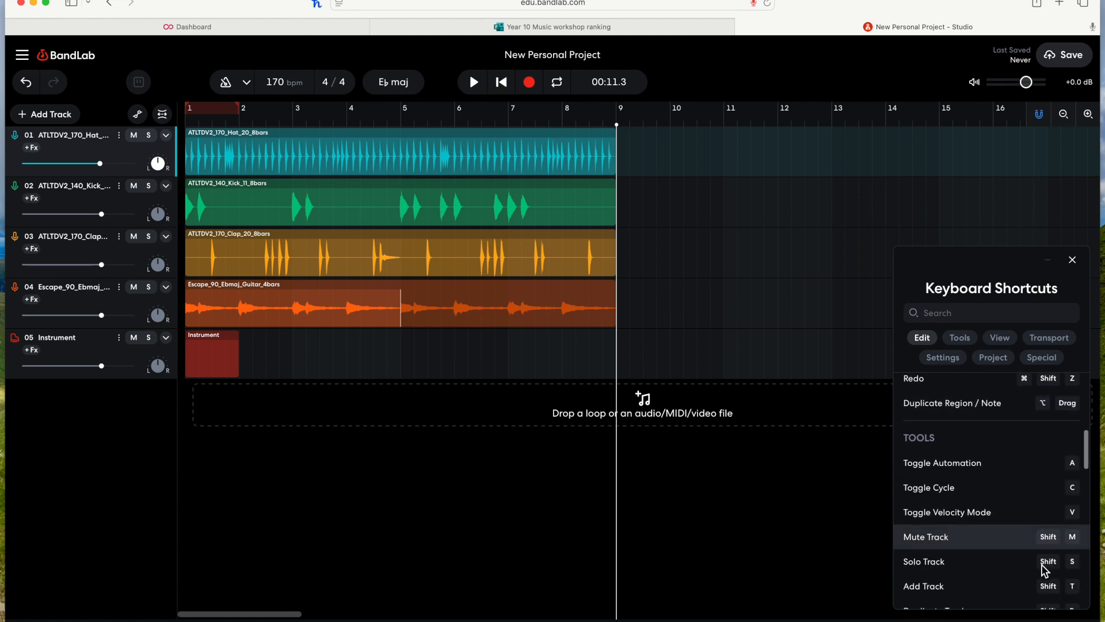
scroll(988, 466, "down", 1)
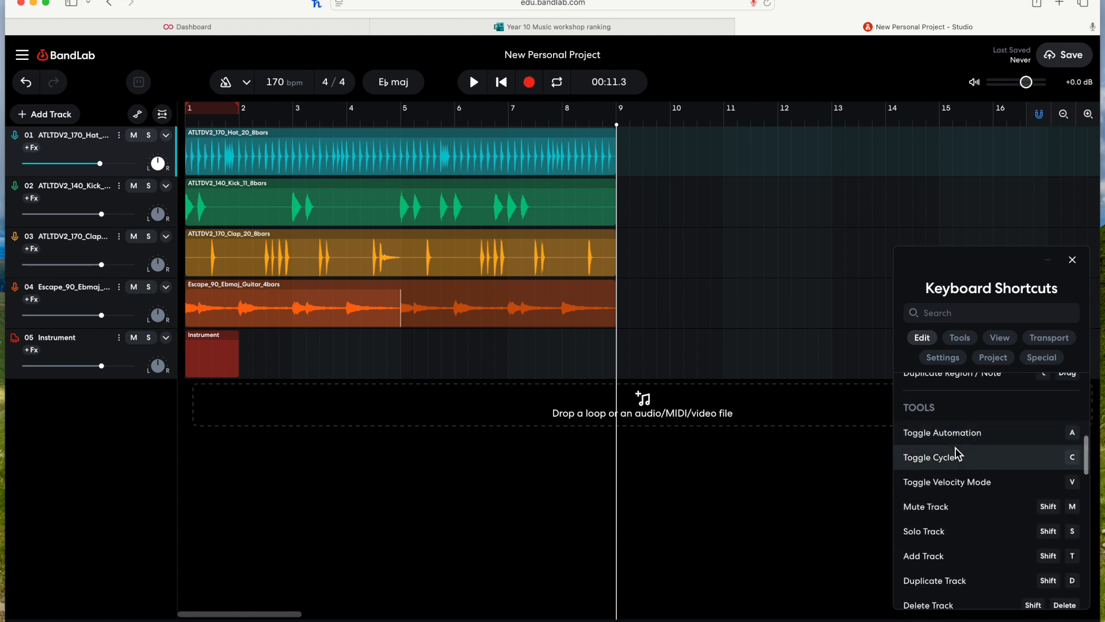
left_click(713, 257)
key("a")
key("a")
key("a")
key("a")
key("a")
key("a")
key("a")
key("a")
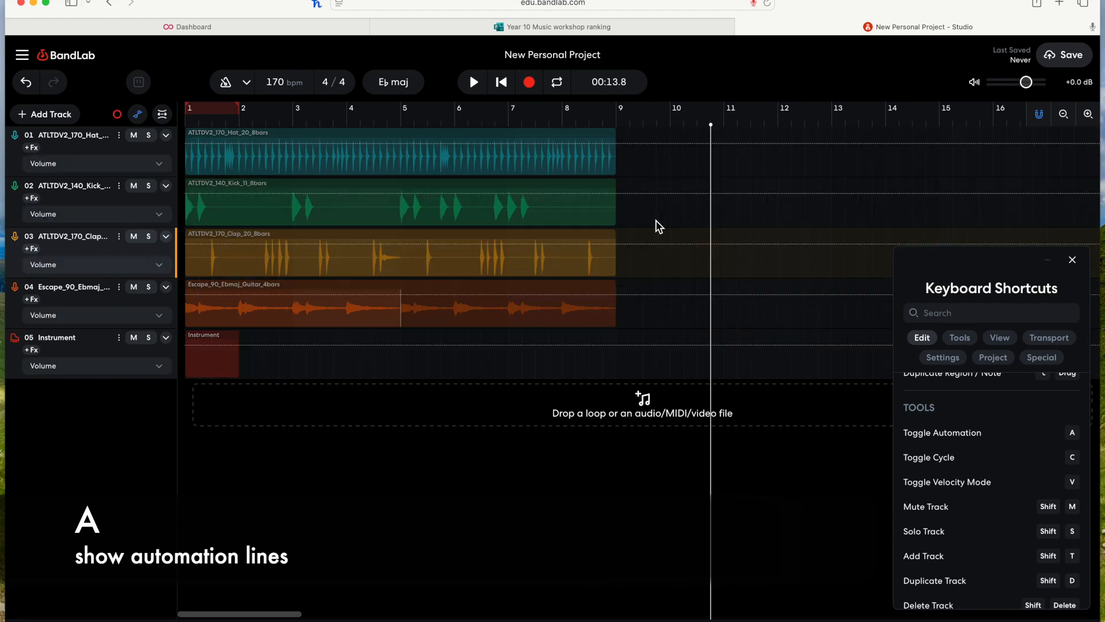
key("a")
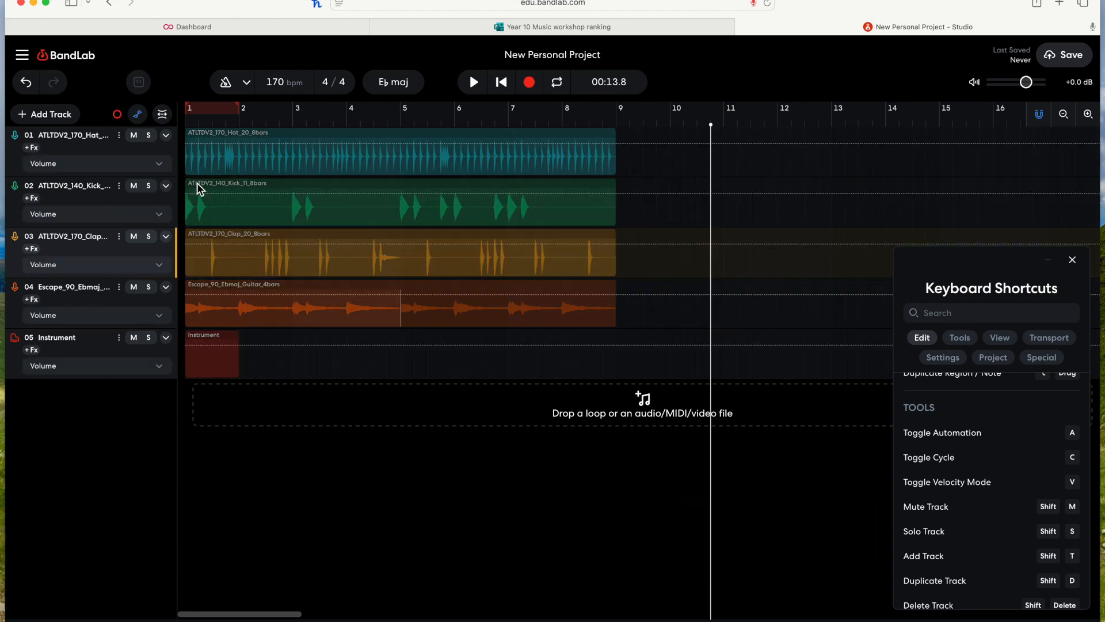
left_click(98, 164)
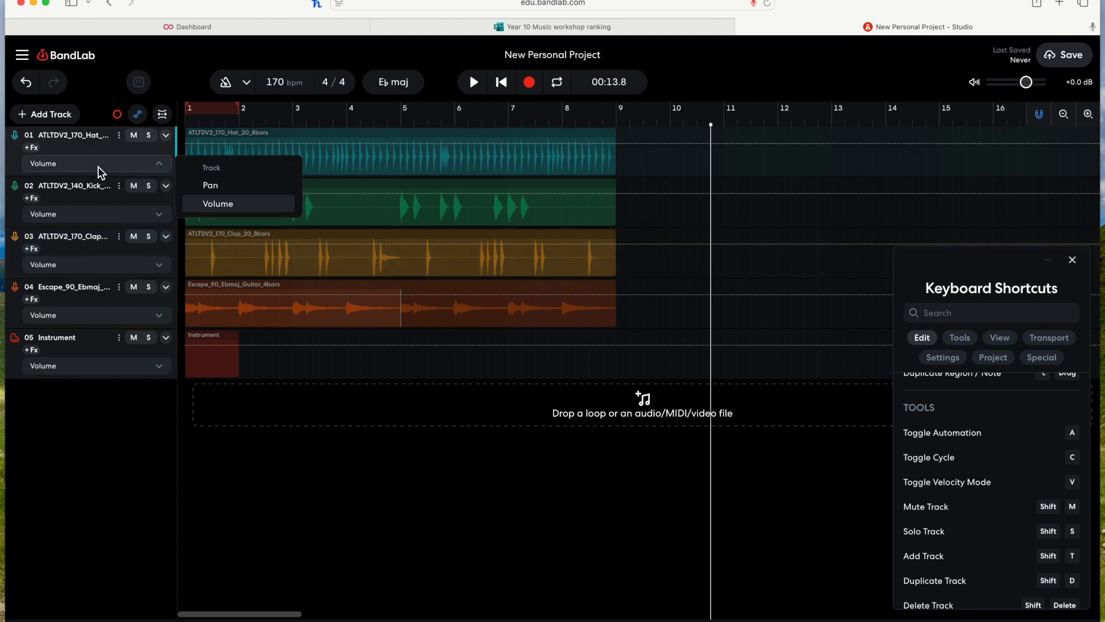
Step: Add volume automation to the hi-hat track, fading from the start down to -Infinity dB near bar 3.7, and return to the start
left_click(198, 143)
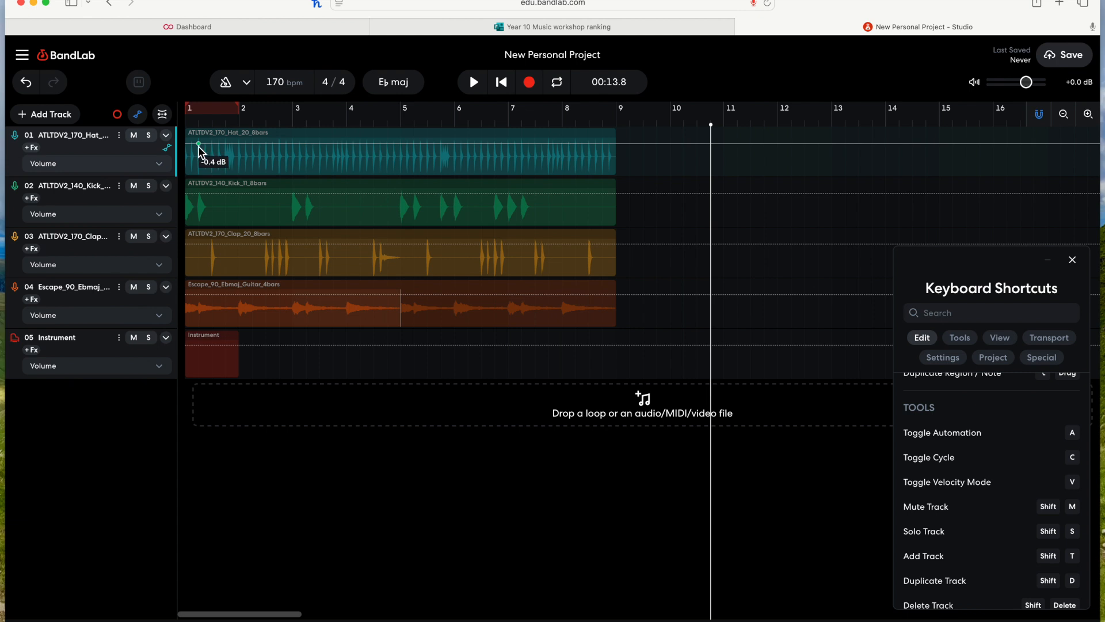
mouse_move(333, 148)
left_click_drag(333, 144, 333, 173)
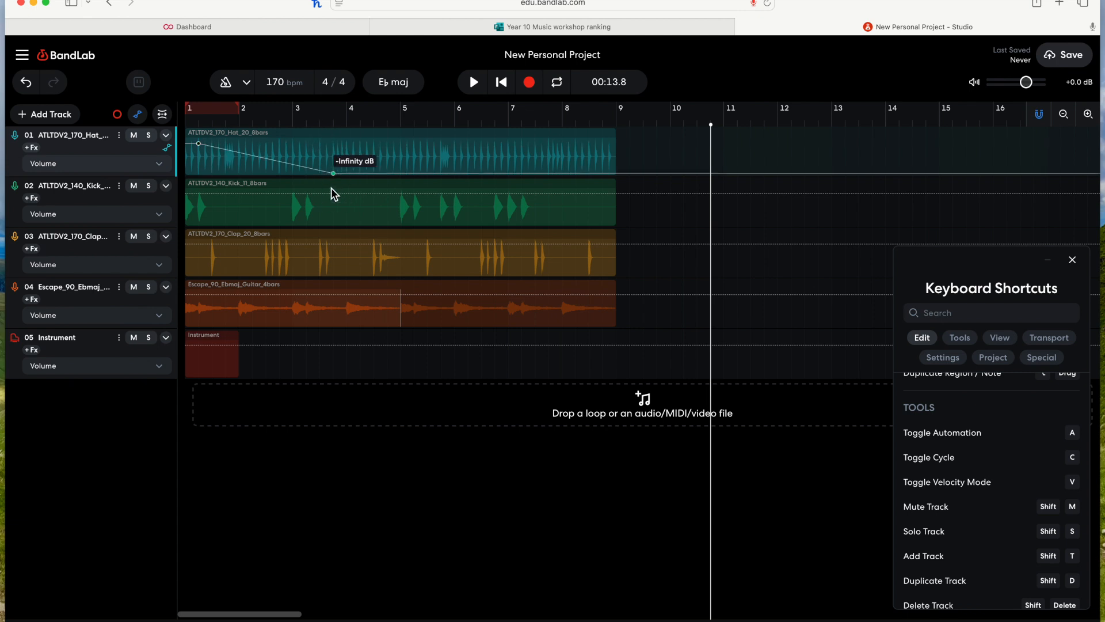
left_click(503, 83)
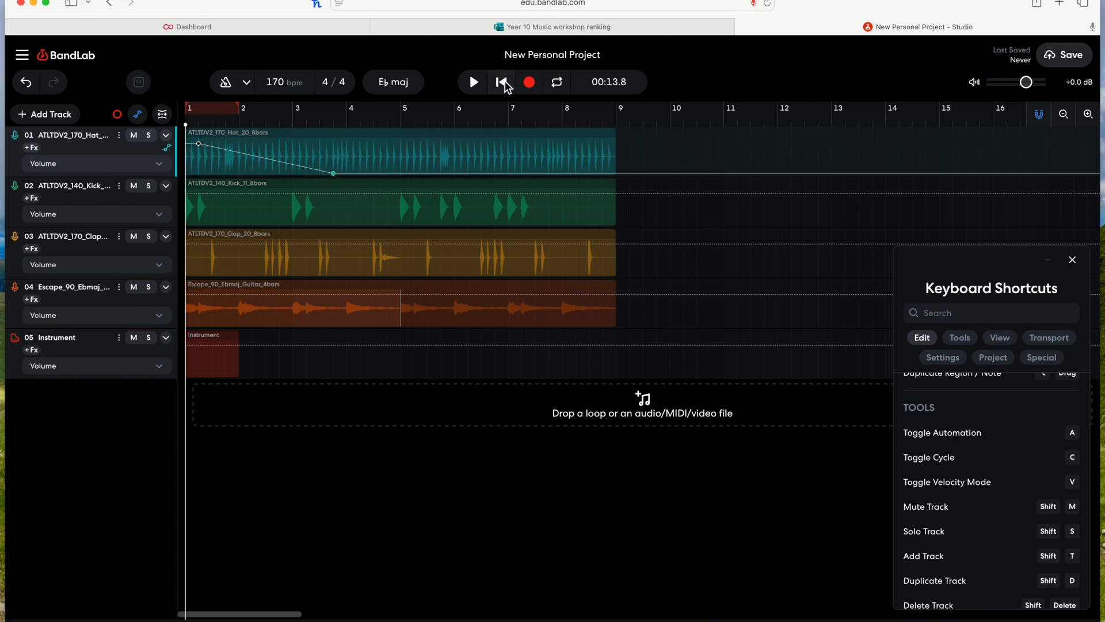
Step: Solo the hi-hat track and play back the fade briefly
left_click(148, 136)
key("space")
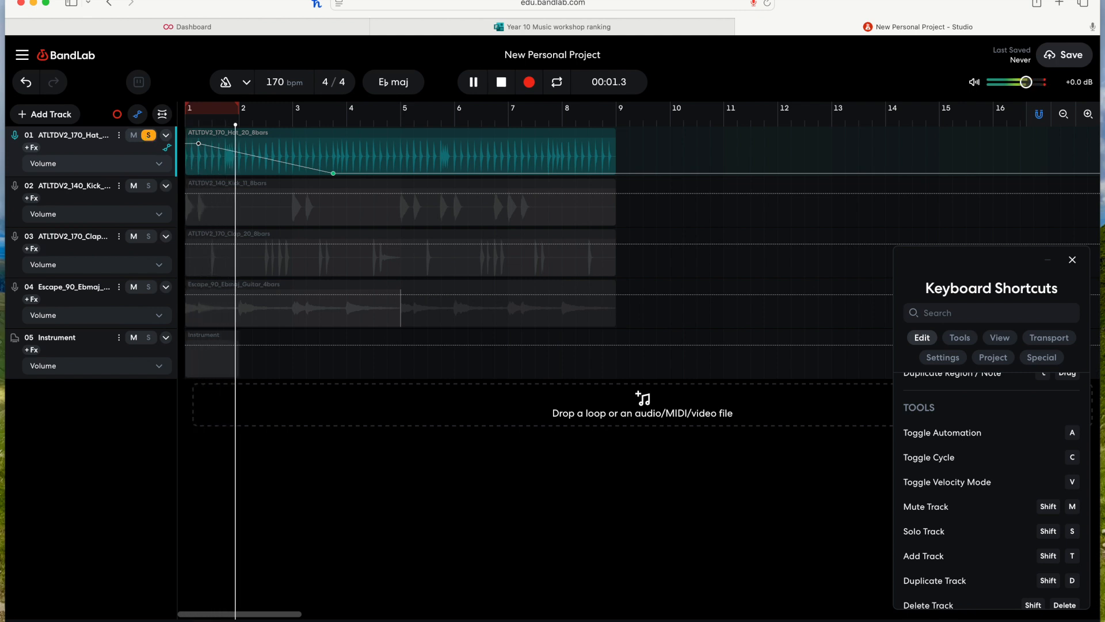
key("space")
Step: Add a volume point rising back to full near bar 6, play it back, and undo it
left_click(360, 173)
left_click_drag(363, 175, 454, 129)
left_click(334, 123)
key("space")
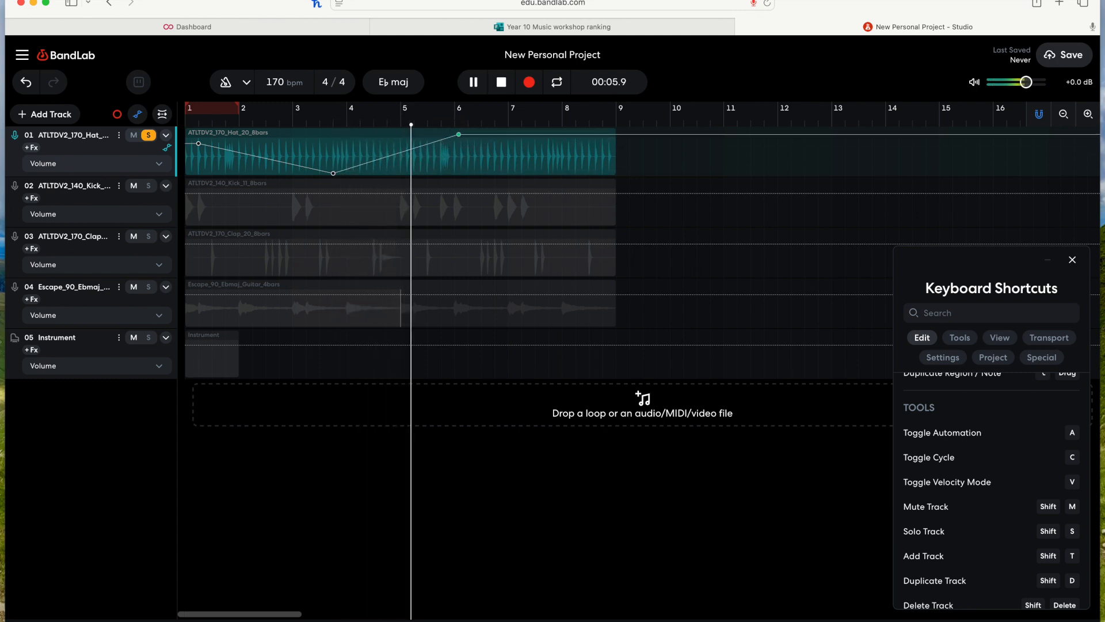
key("space")
key("super+z")
Step: Switch the hi-hat automation lane to Pan, add a -50 pan point near bar 3.5 and raise the first point
key("a")
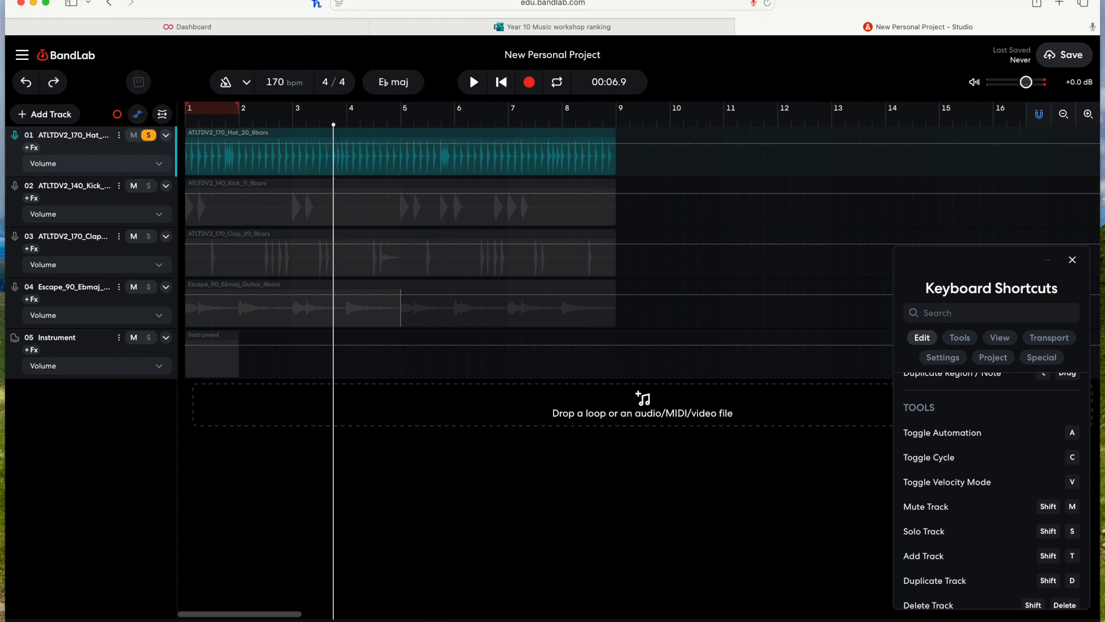
left_click(153, 166)
left_click(216, 187)
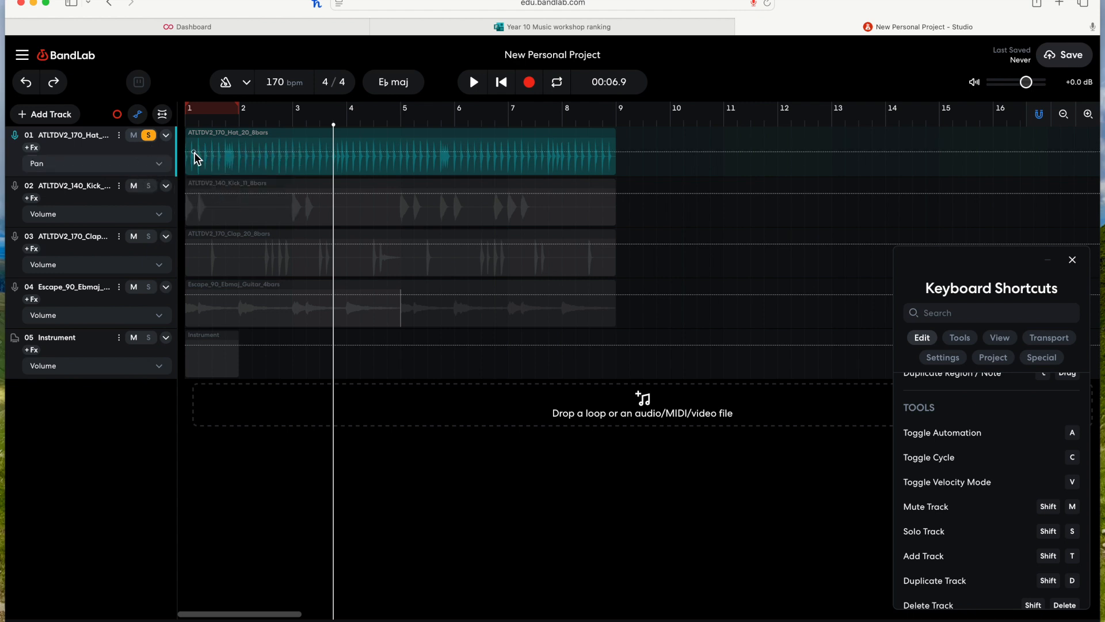
left_click(311, 173)
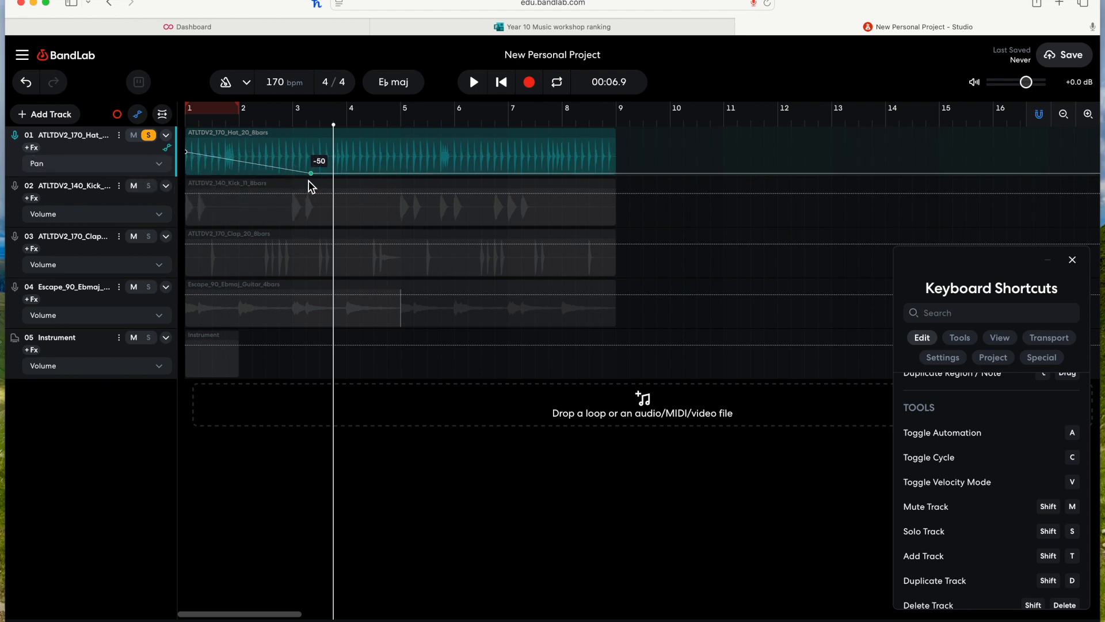
left_click_drag(199, 156, 186, 125)
Step: Return to the start and undo the two pan automation edits
left_click(500, 84)
key("super+z")
key("super+z")
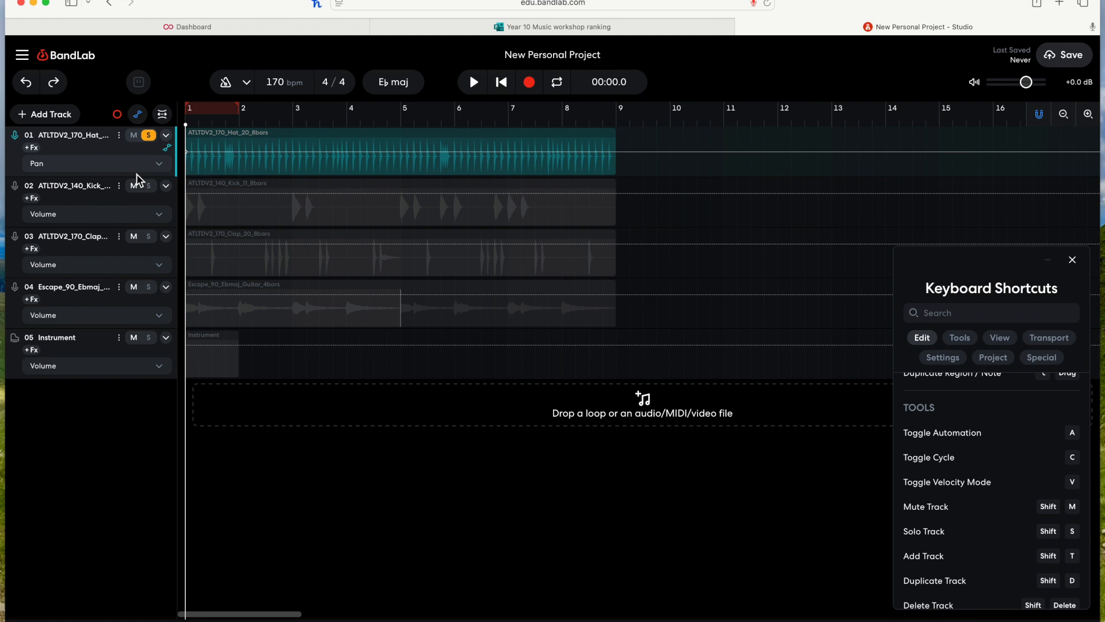
Step: Unsolo the hi-hat track and toggle the cycle region on and off repeatedly with the cycle shortcut
left_click(149, 136)
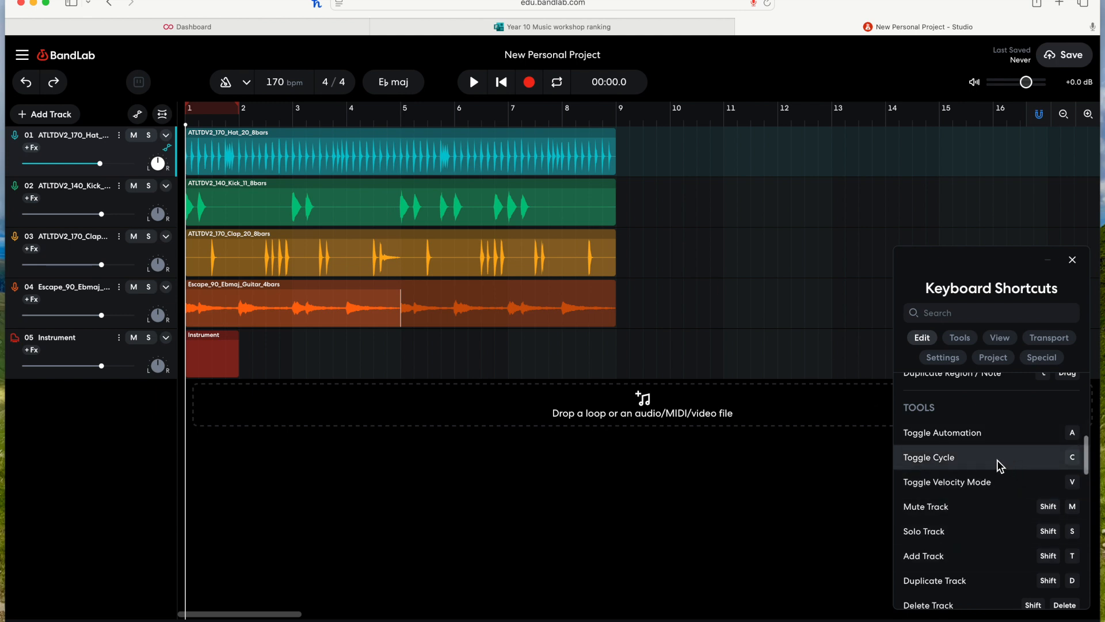
key("c")
key("c")
key("c")
key("c")
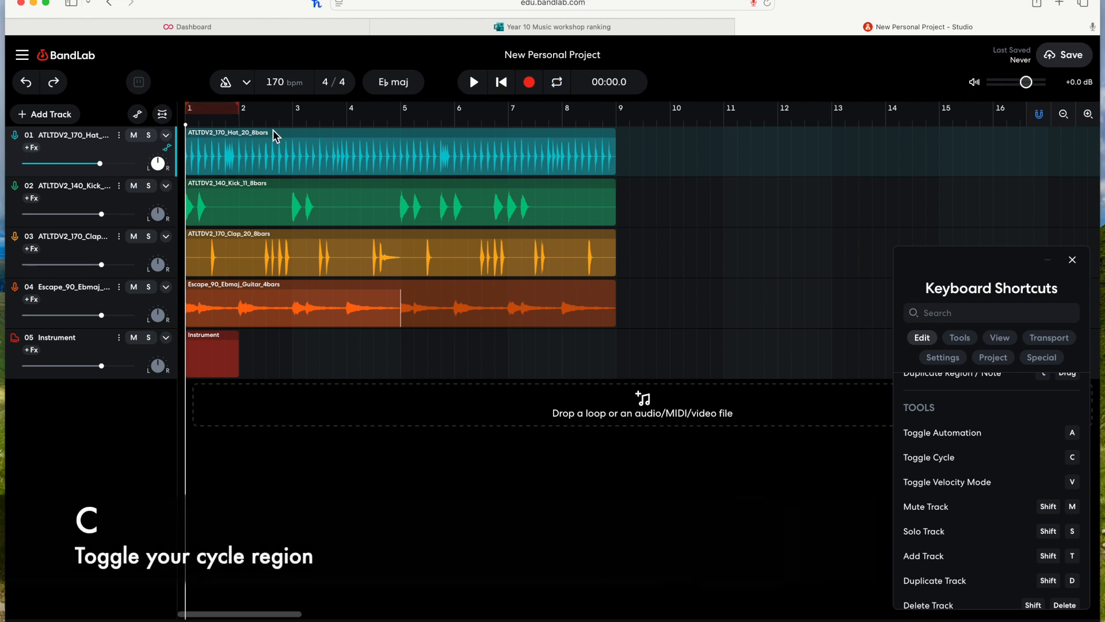
key("c")
key("c")
key("c")
Step: Set a cycle region from bar 1 to bar 5, enable it, and play the loop
key("c")
key("c")
mouse_move(216, 111)
left_mouse_down()
mouse_move(427, 118)
mouse_move(215, 110)
mouse_move(400, 118)
left_mouse_up()
key("c")
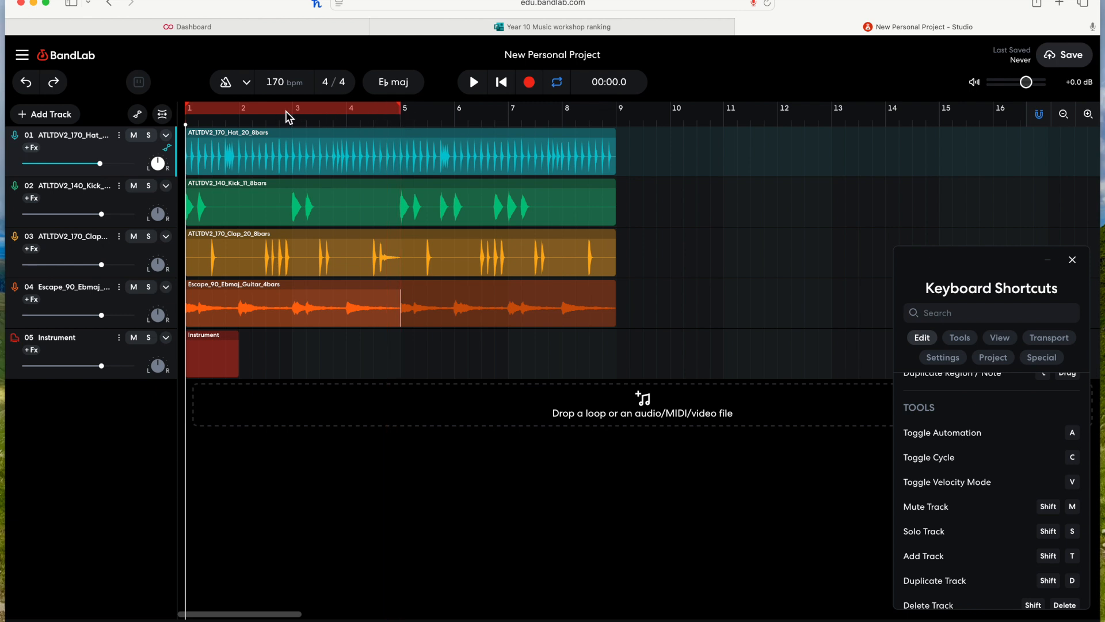
left_click(209, 122)
left_click_drag(210, 124, 788, 129)
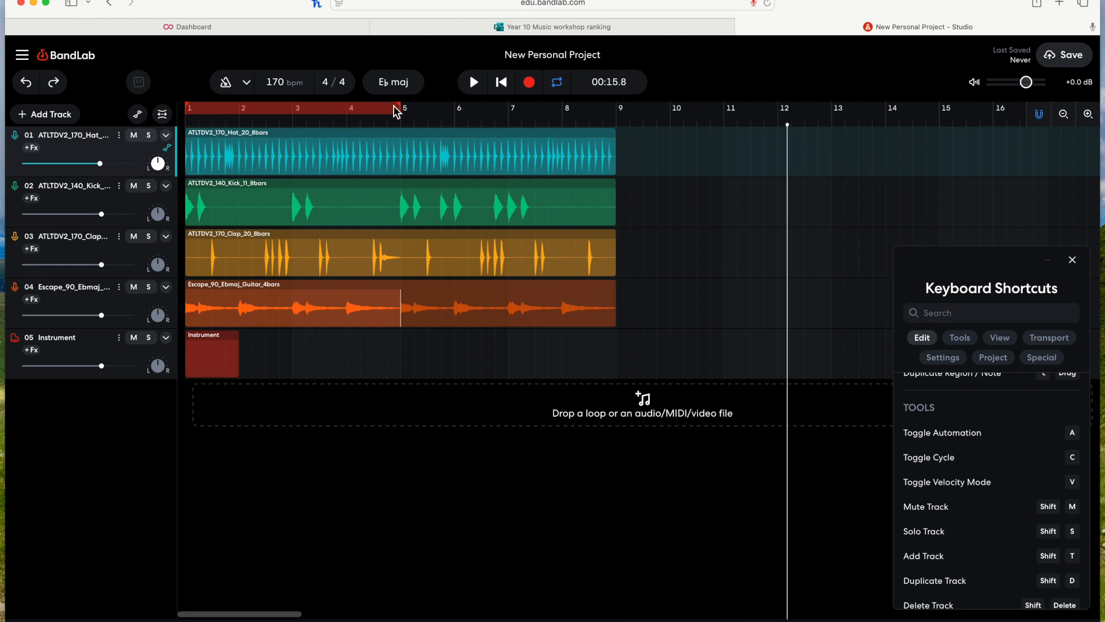
key("space")
key("space")
key("space")
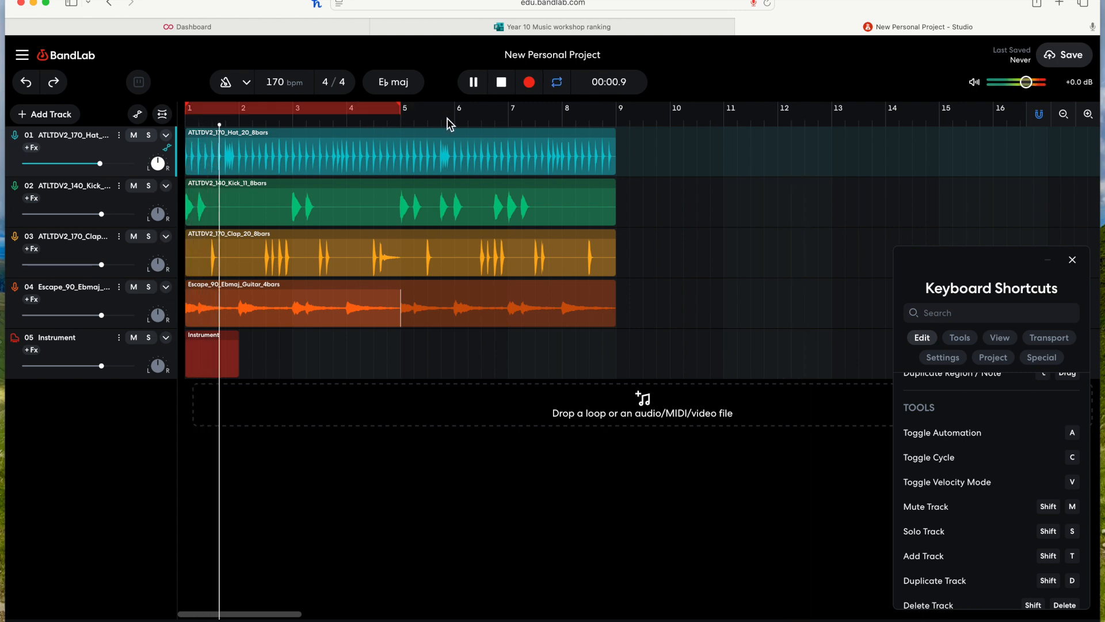
key("space")
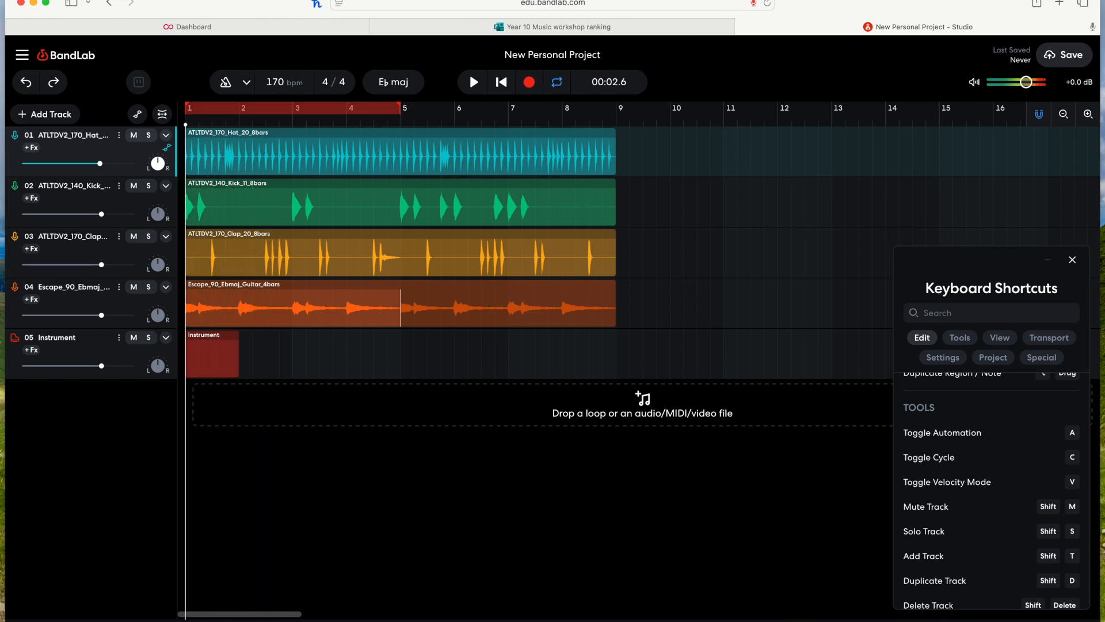
key("space")
Step: Play the cycle from several playhead positions and return the playhead to bar 1
key("space")
left_click(464, 120)
left_click_drag(465, 120, 519, 120)
key("space")
key("space")
key("space")
key("space")
left_click(496, 121)
key("space")
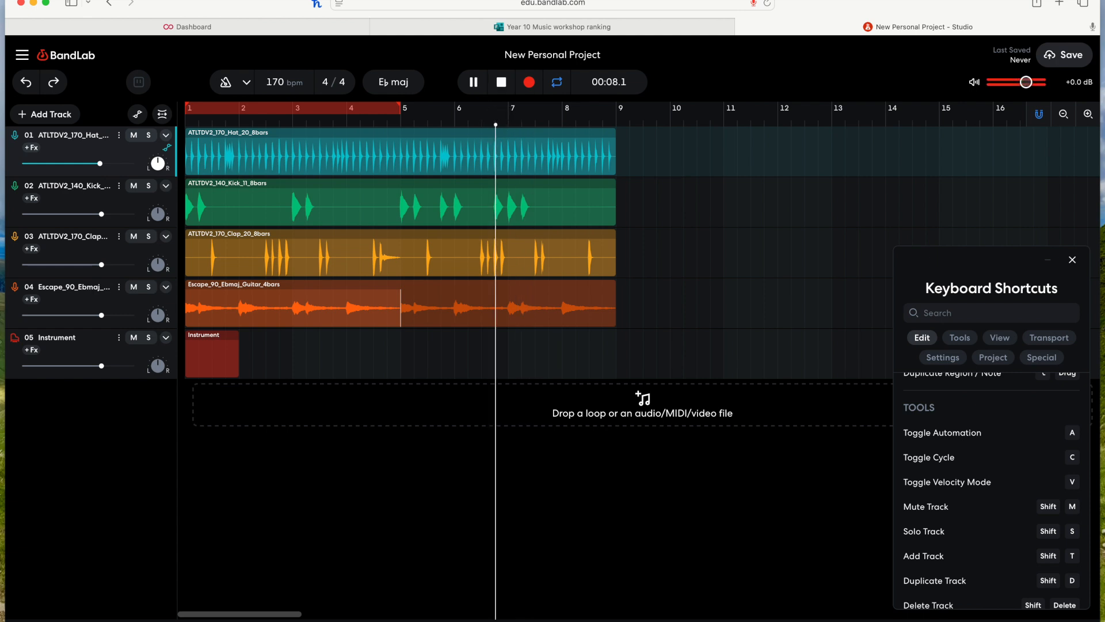
key("space")
left_click(368, 117)
key("space")
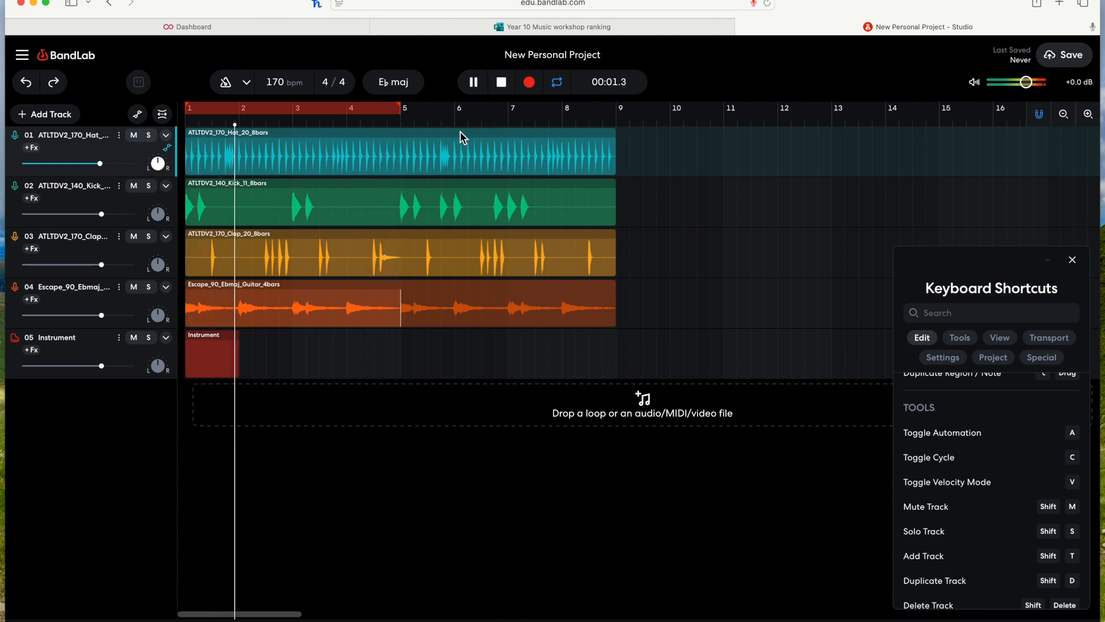
key("space")
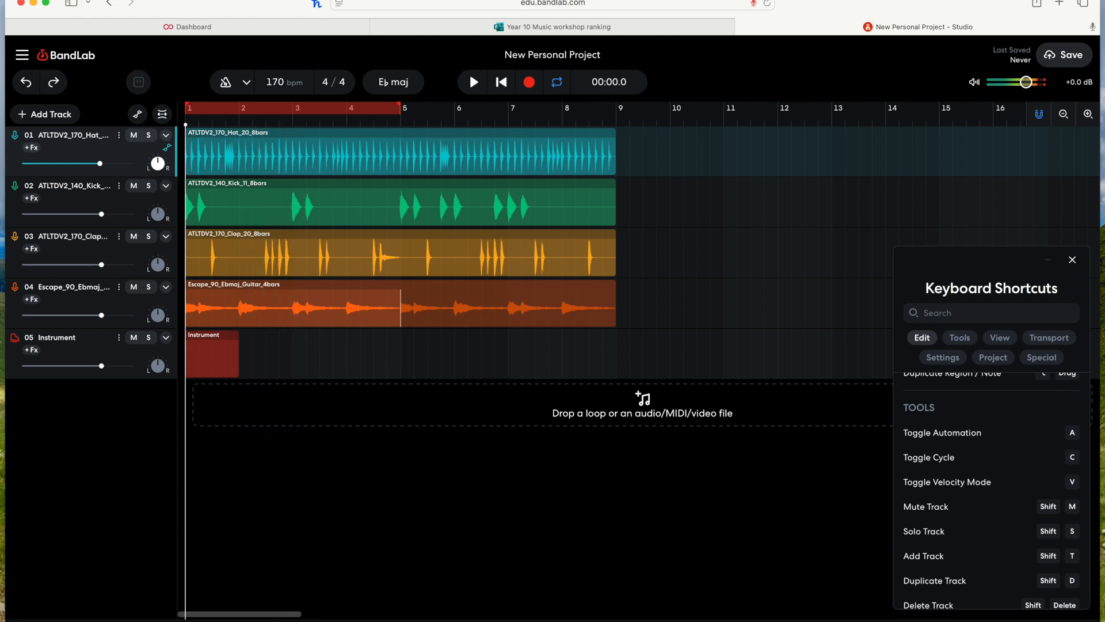
mouse_move(186, 125)
left_mouse_down()
mouse_move(301, 119)
mouse_move(254, 123)
mouse_move(403, 133)
mouse_move(400, 123)
mouse_move(151, 126)
mouse_move(190, 136)
left_mouse_up()
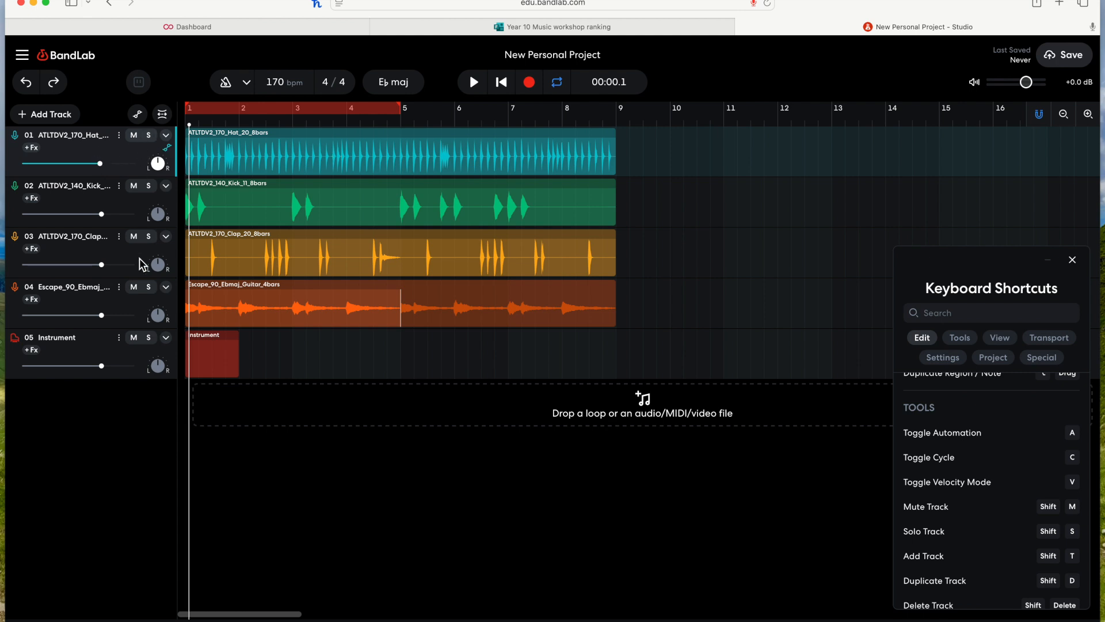
Step: Solo the guitar track, start playback and open the effects chain with the effects shortcut
left_click(149, 286)
key("space")
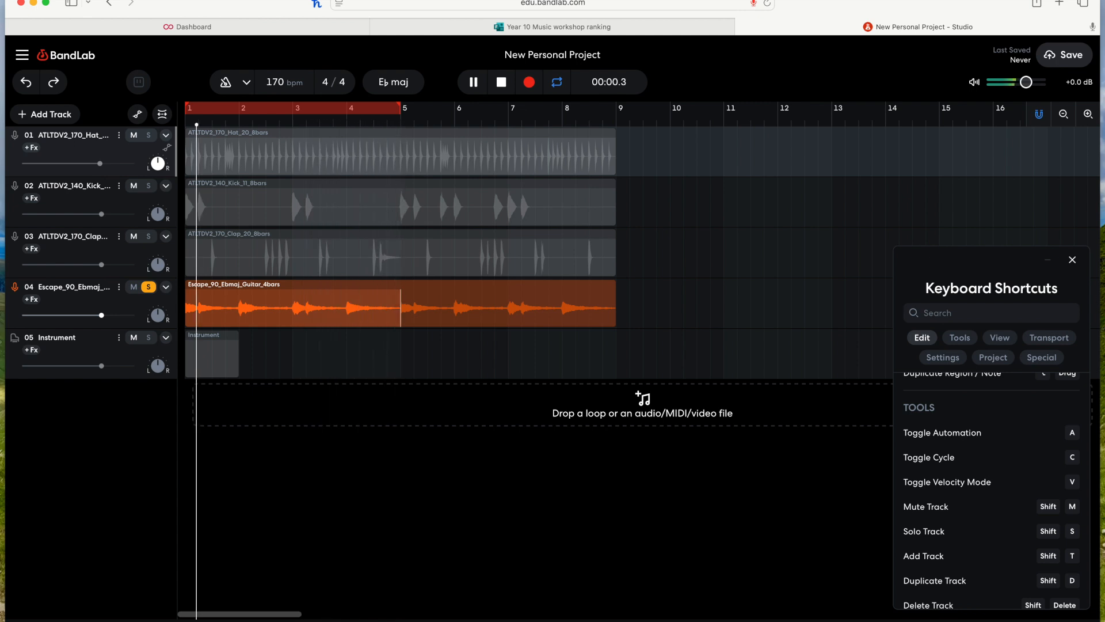
key("e")
Step: Add Studio Reverb to the hi-hat track, adjust its size and mix, and remove it
left_click(229, 547)
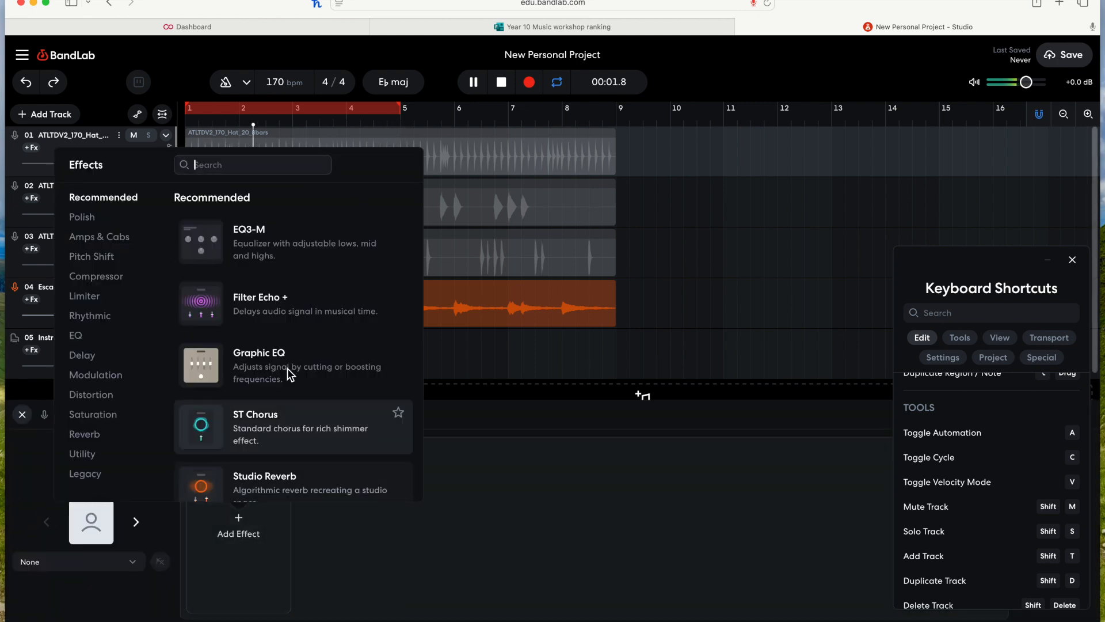
left_click(257, 488)
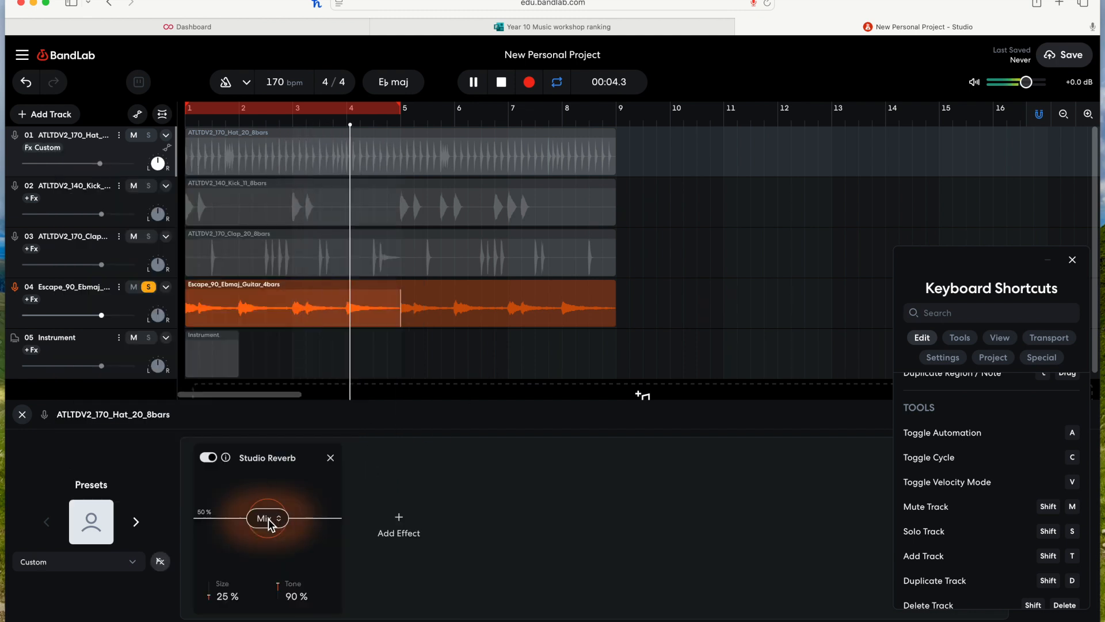
left_click_drag(226, 585, 273, 493)
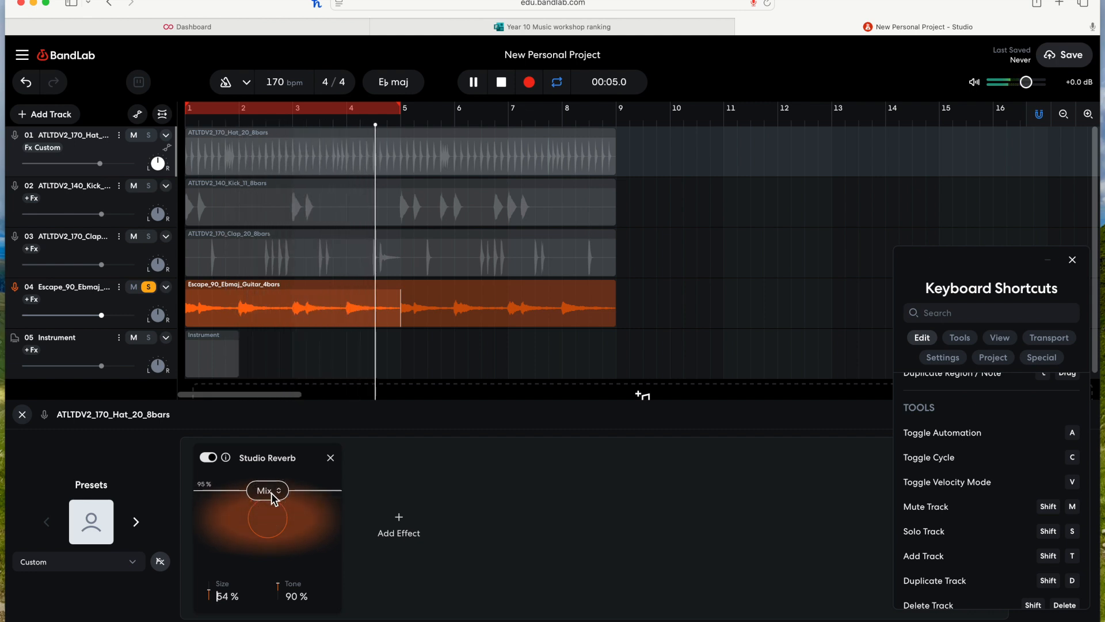
left_click_drag(266, 514, 263, 544)
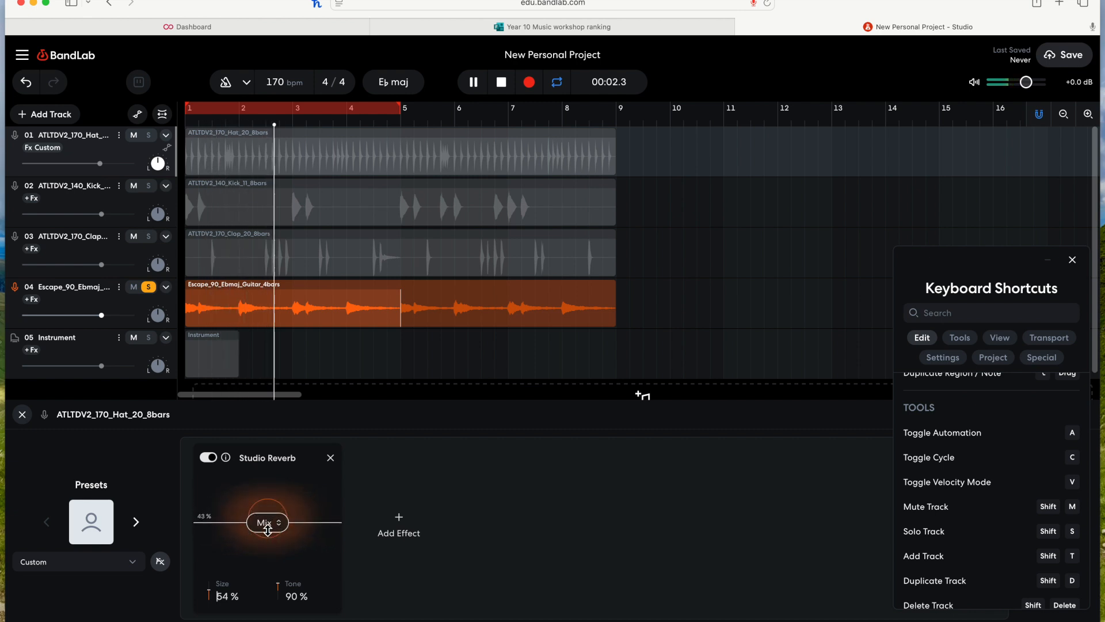
left_click(331, 457)
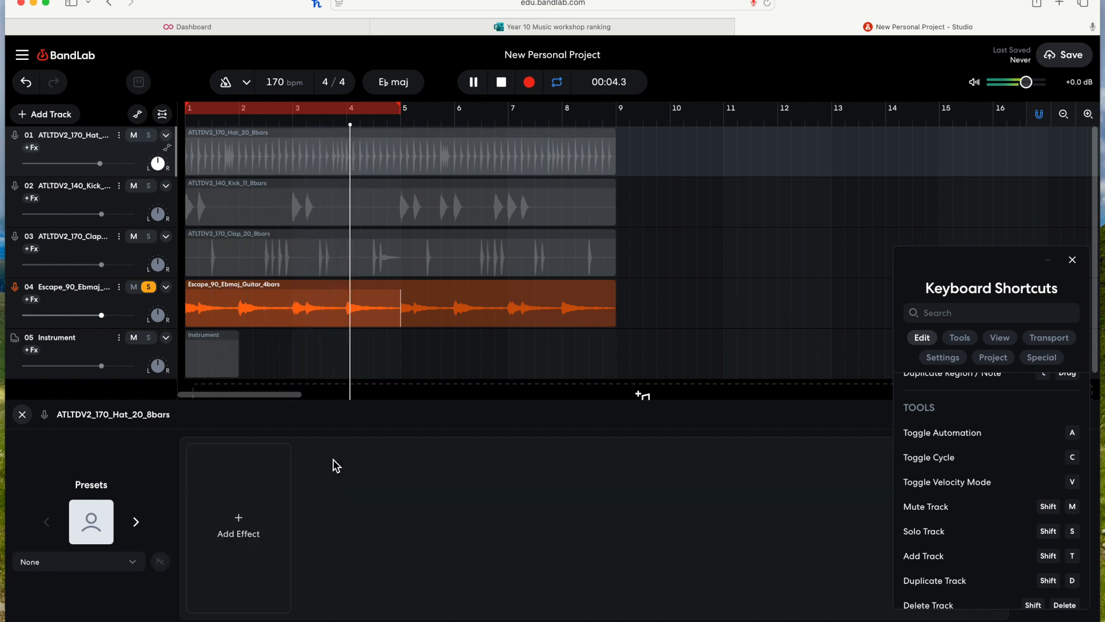
Step: Add Studio Reverb to the guitar track, set size 53% and mix 67%, and remove it
left_click(82, 298)
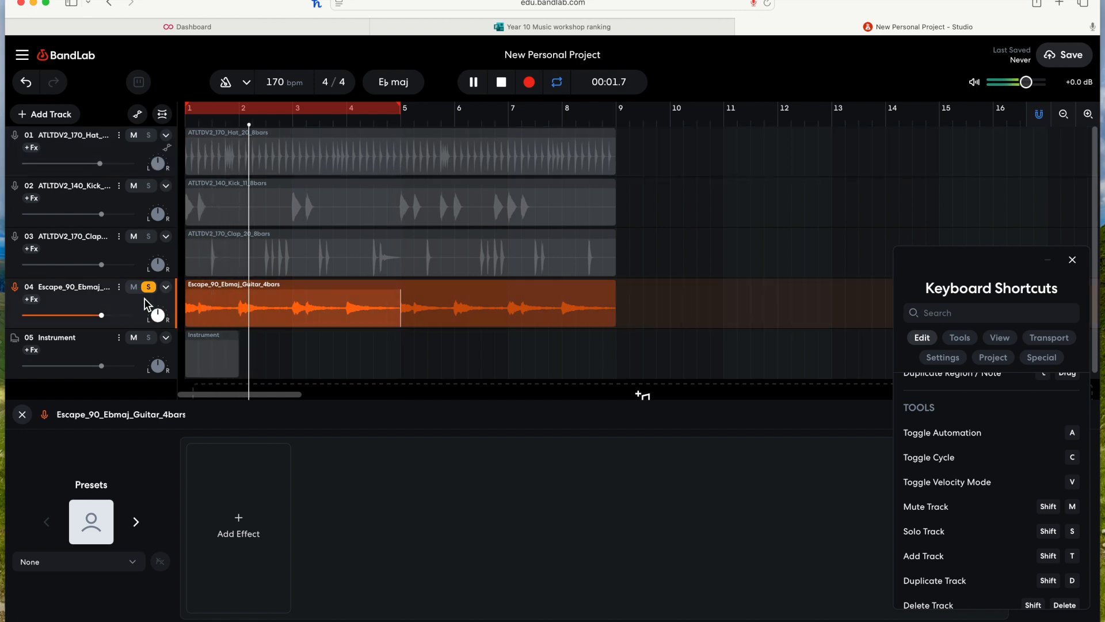
left_click(262, 506)
left_click(269, 491)
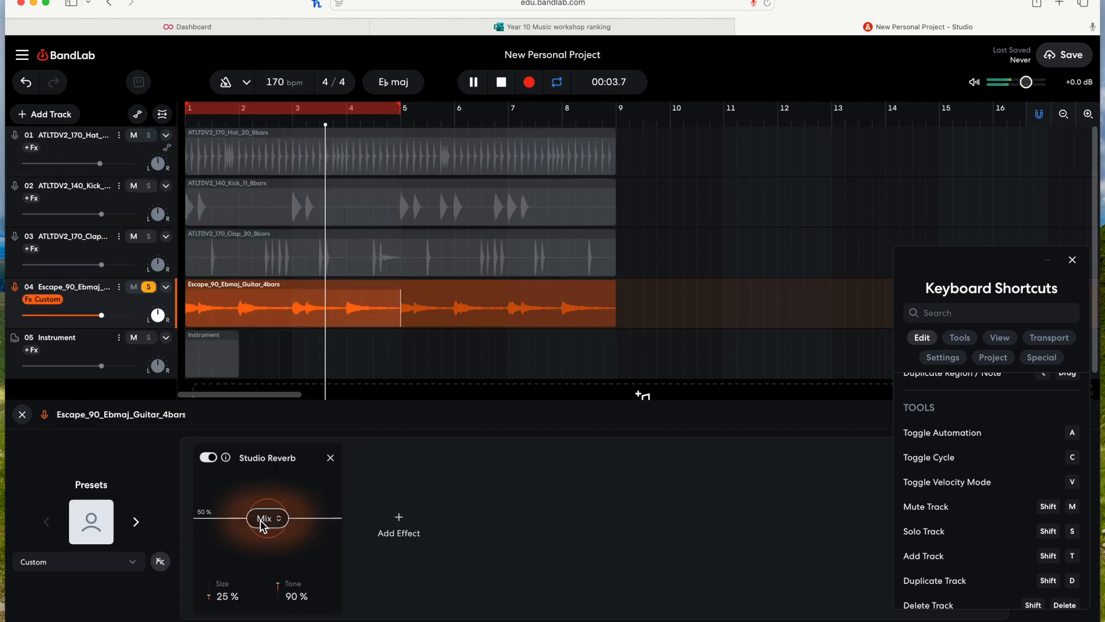
left_click_drag(227, 596, 282, 525)
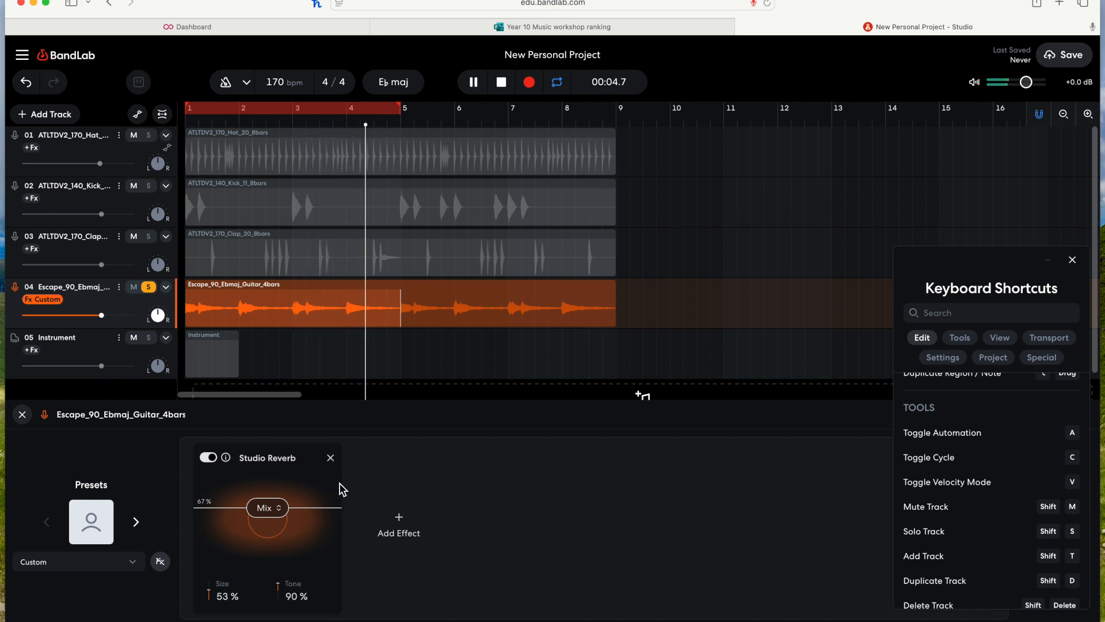
left_click(331, 457)
Step: Close the effects panel, stop playback, turn the cycle off and unsolo the guitar track
left_click(27, 418)
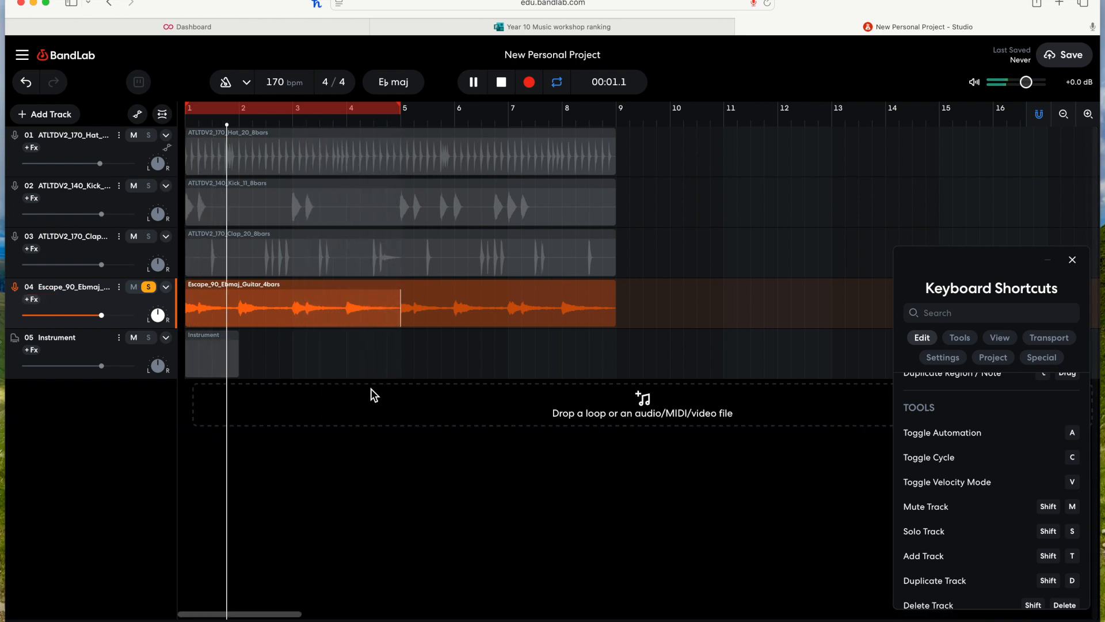
key("space")
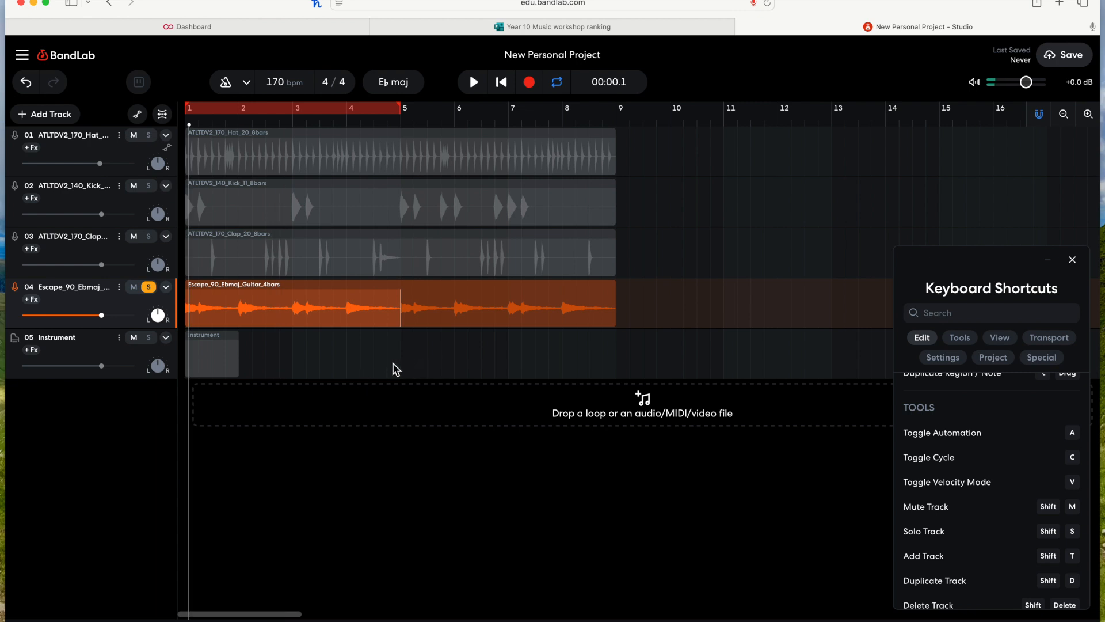
key("c")
left_click(148, 287)
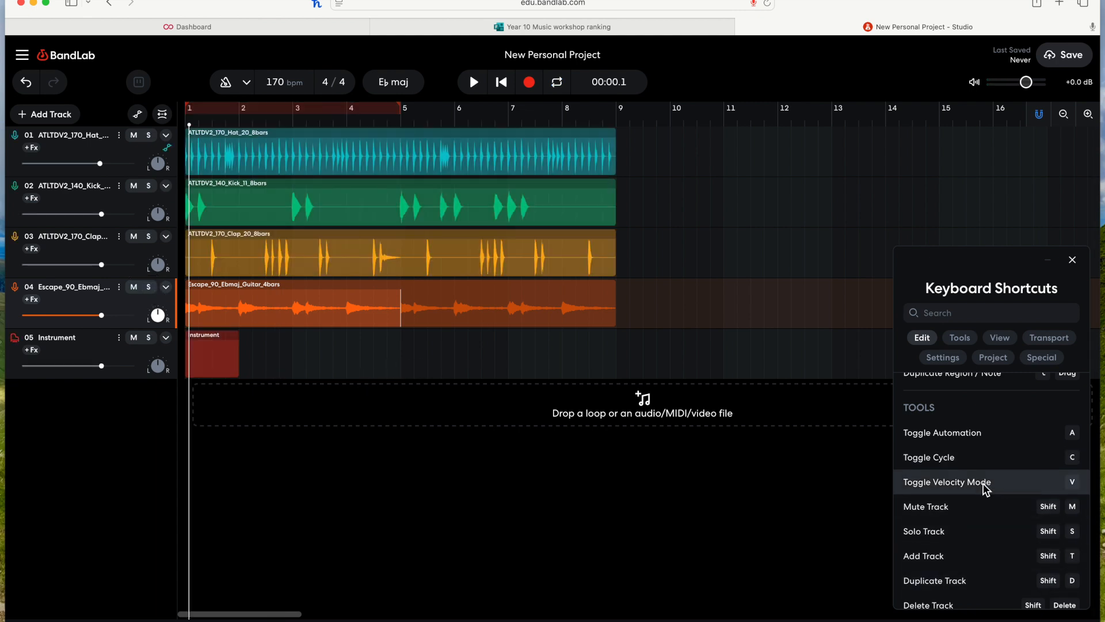
Step: Open the Instrument region in the piano roll, switch to the pencil tool and draw a descending run of notes
double_click(217, 360)
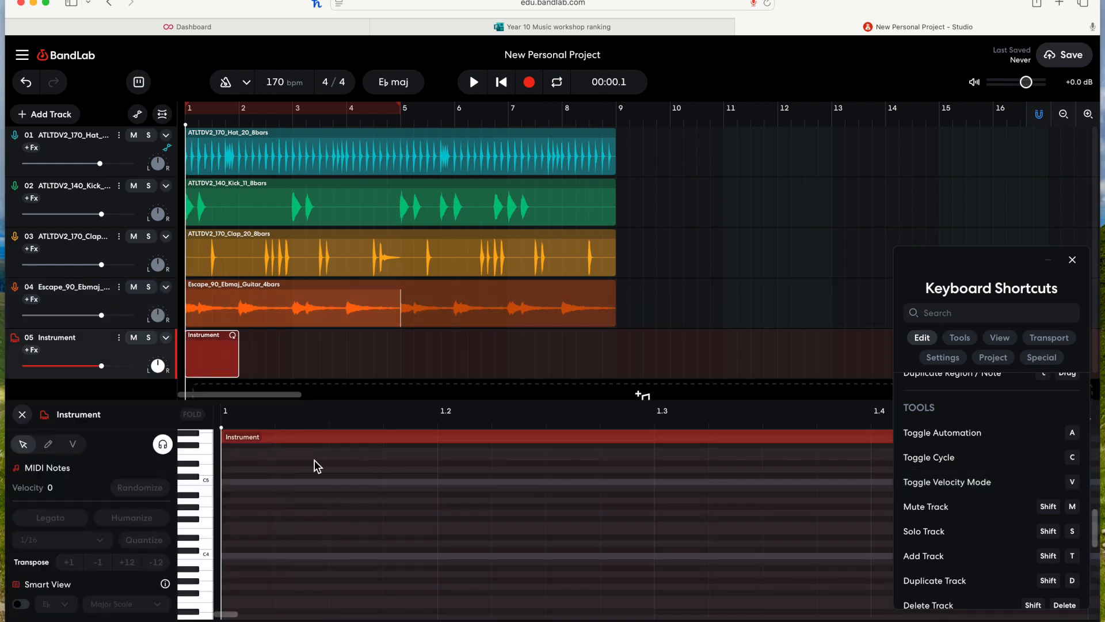
left_click(205, 488)
key("p")
left_click(240, 482)
left_click(413, 507)
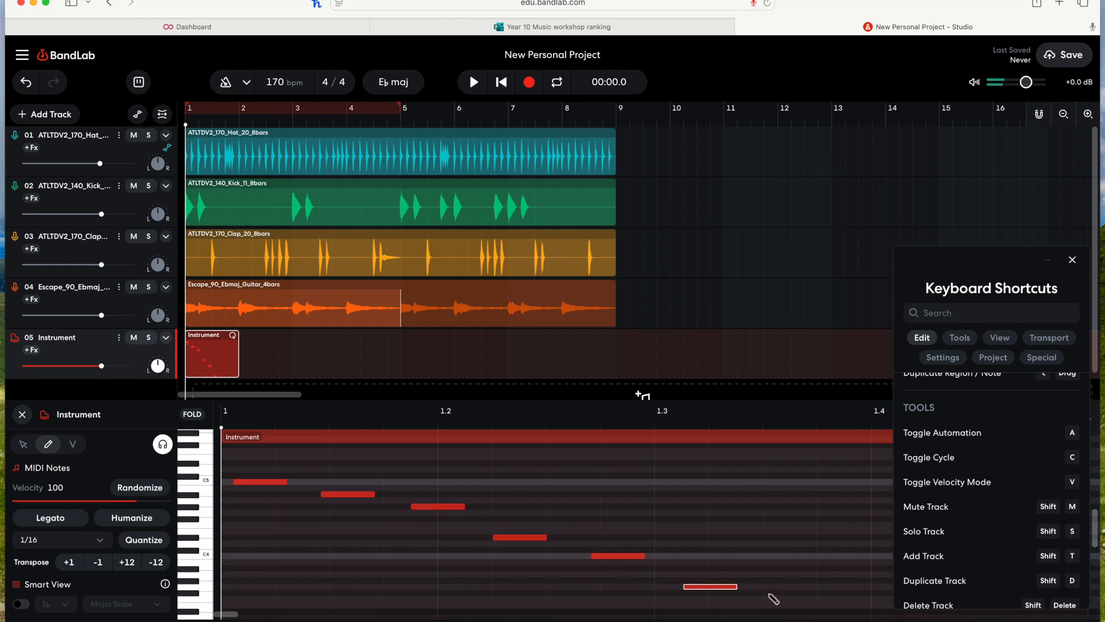
left_click(769, 593)
key("p")
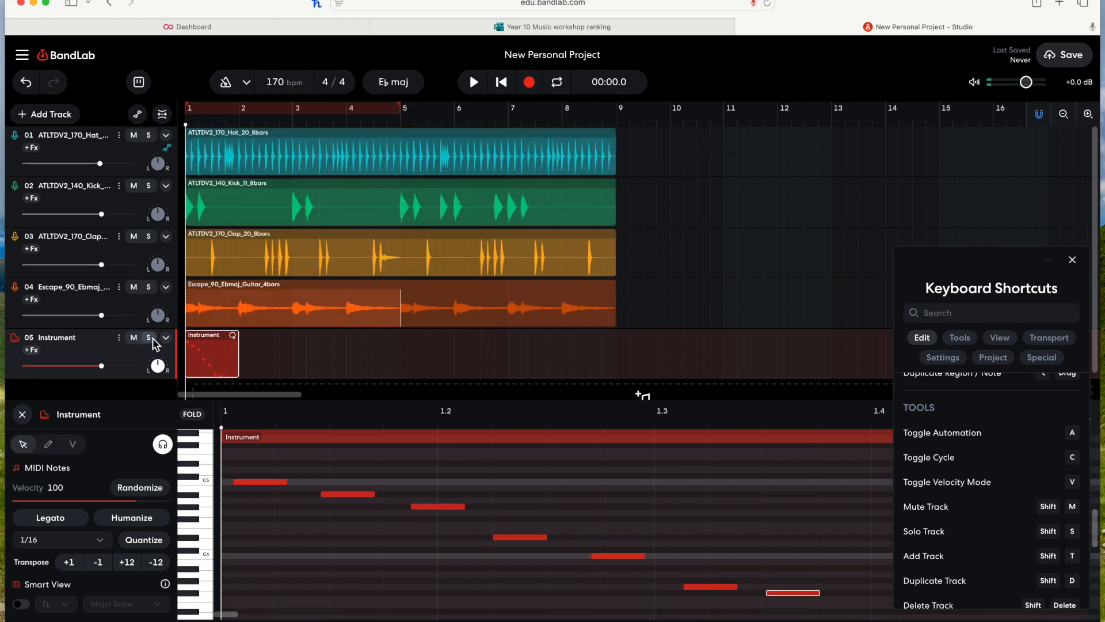
Step: Solo the Instrument track and shorten the cycle region to bar 1 to 2
left_click(149, 337)
left_click_drag(400, 108, 240, 115)
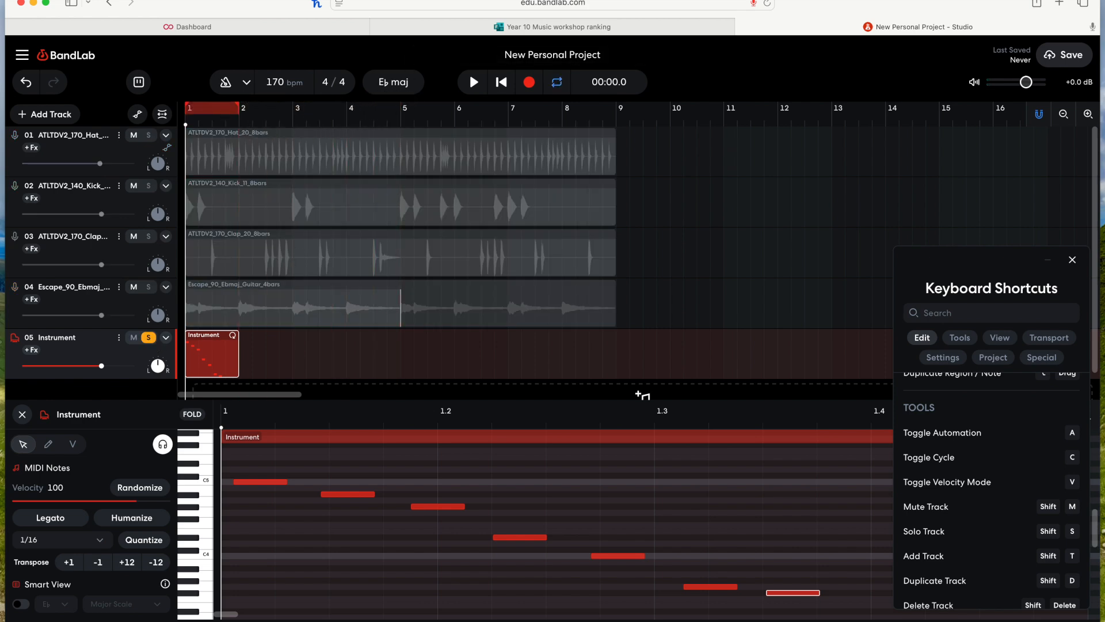
Step: Play the Instrument region briefly, then switch the piano roll to velocity mode
key("space")
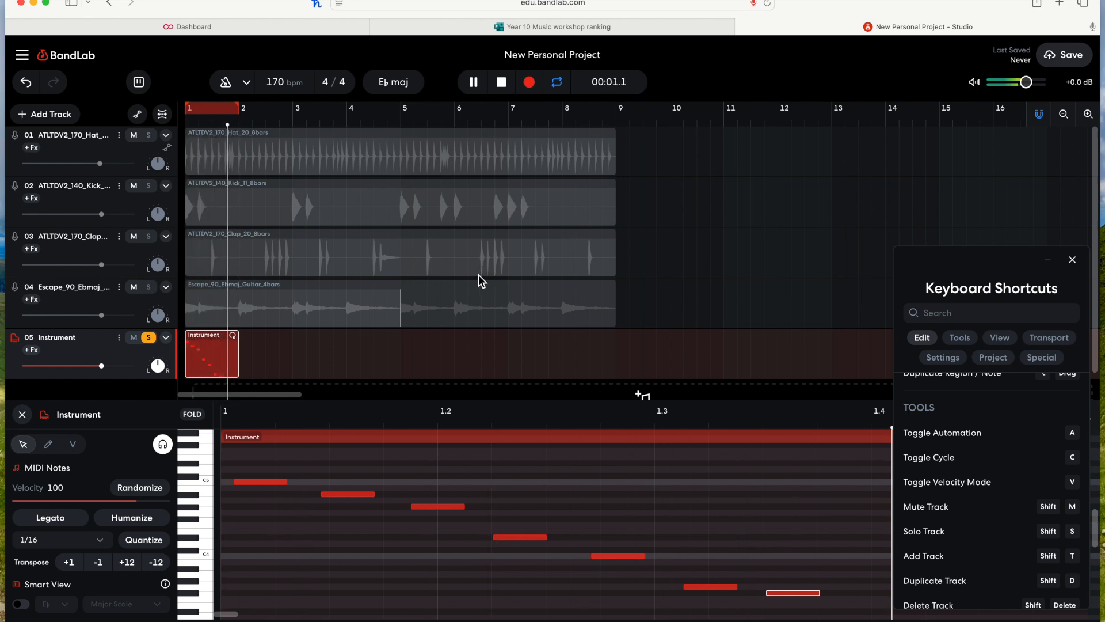
key("space")
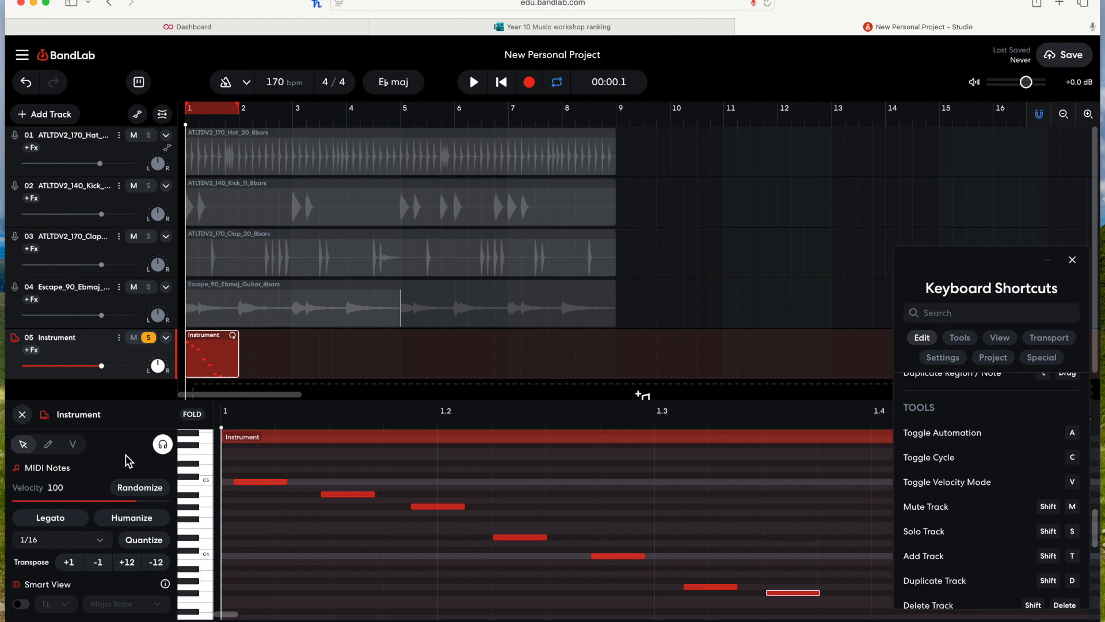
left_click(78, 450)
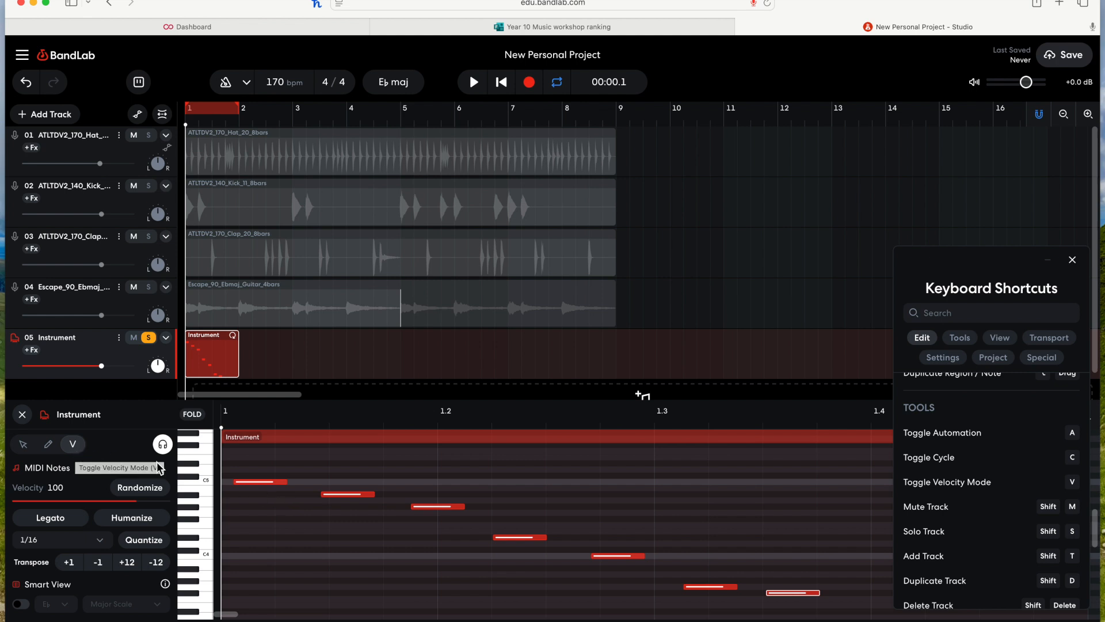
left_click(23, 444)
key("v")
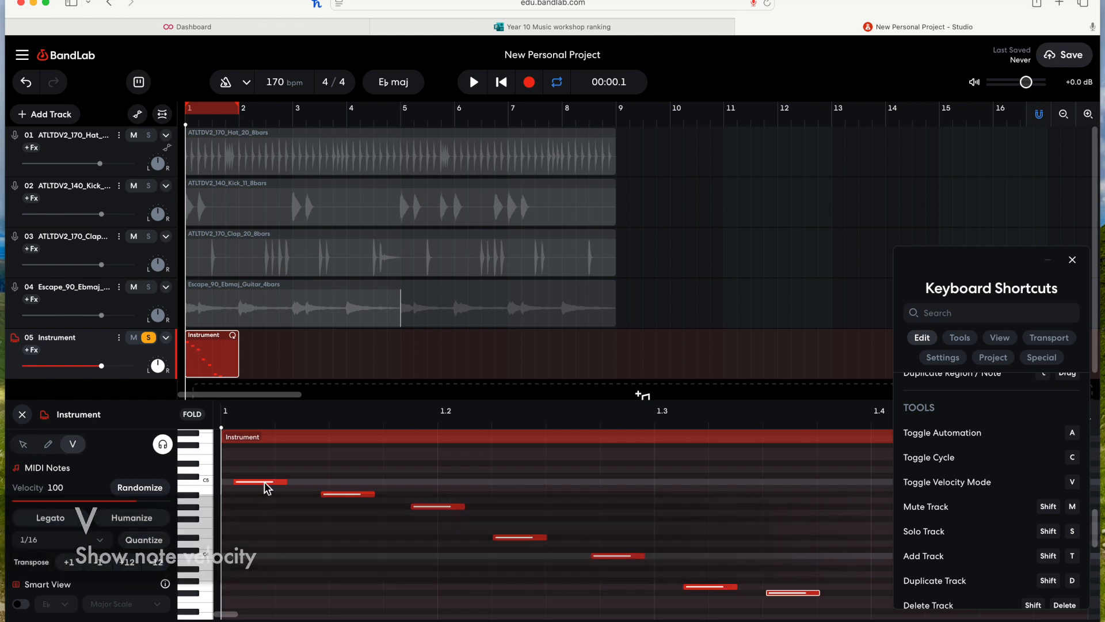
Step: Lower the velocities of the second through last notes by varying amounts
left_click_drag(346, 495, 346, 512)
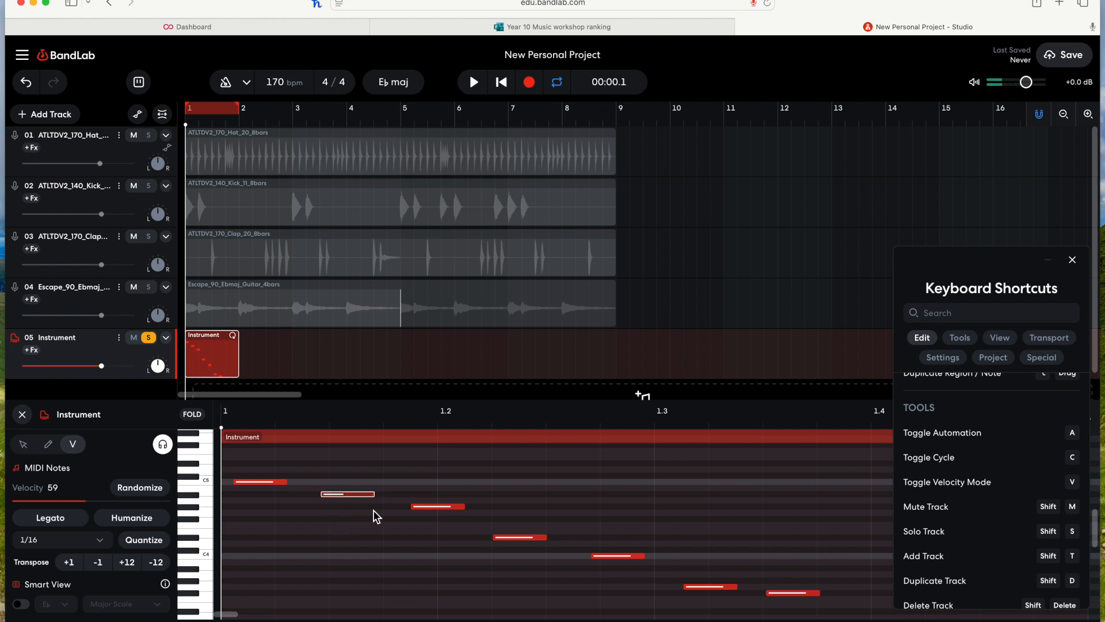
left_click(441, 510)
left_click_drag(441, 512, 441, 532)
left_click_drag(518, 538, 518, 562)
left_click_drag(618, 556, 617, 577)
left_click_drag(703, 587, 707, 602)
left_click_drag(791, 600, 789, 608)
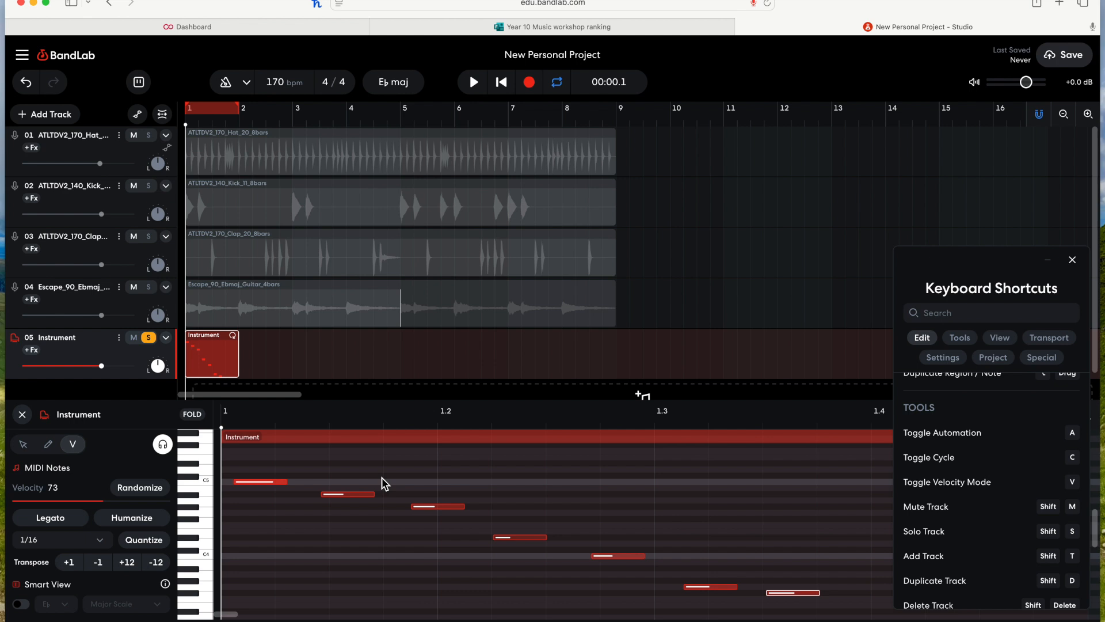
Step: Preview playback, close the piano roll, delete the Instrument region and unsolo the Instrument track
key("space")
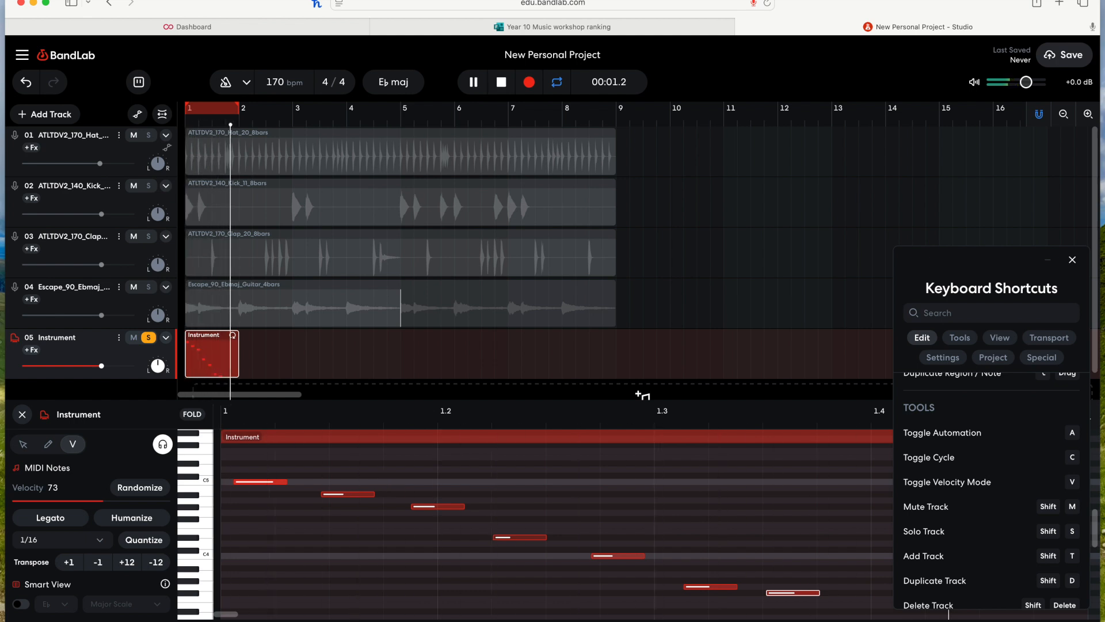
key("space")
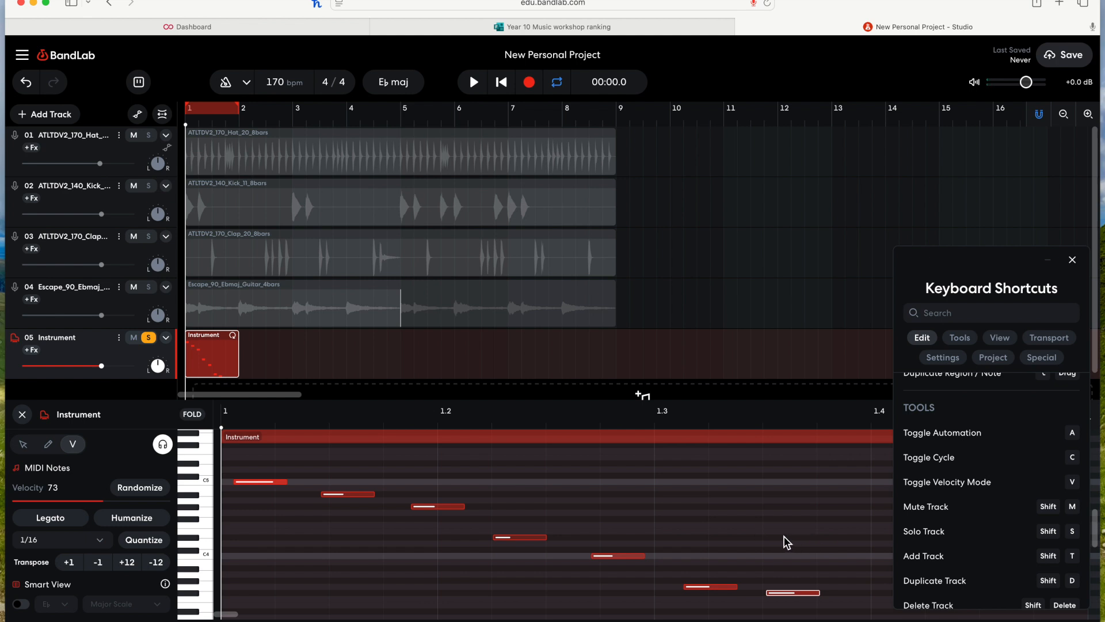
left_click(22, 414)
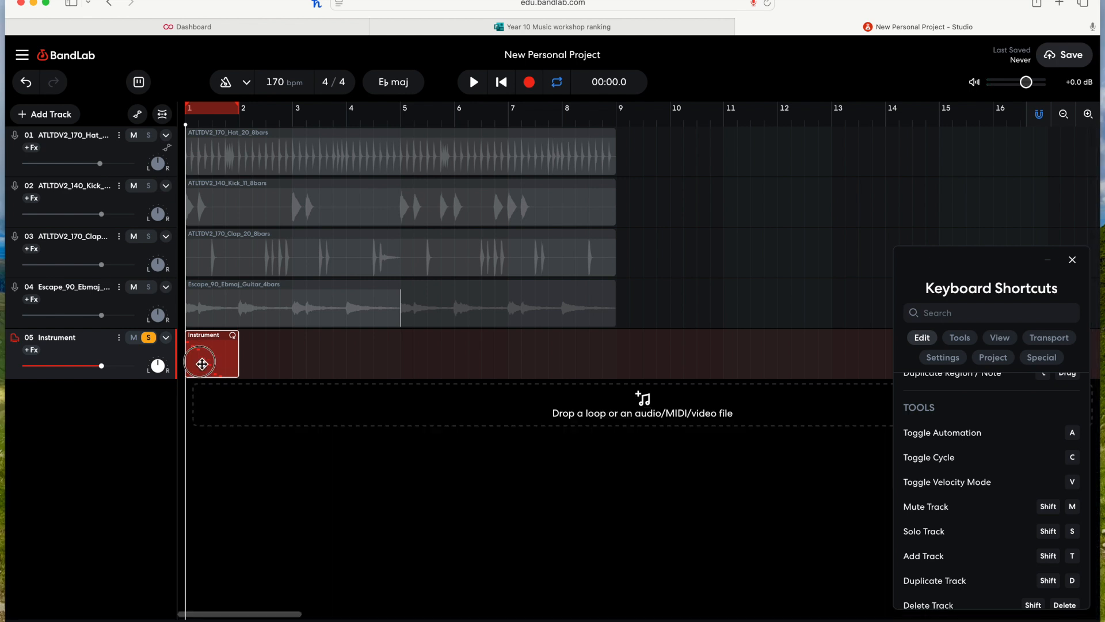
key("Delete")
left_click(149, 337)
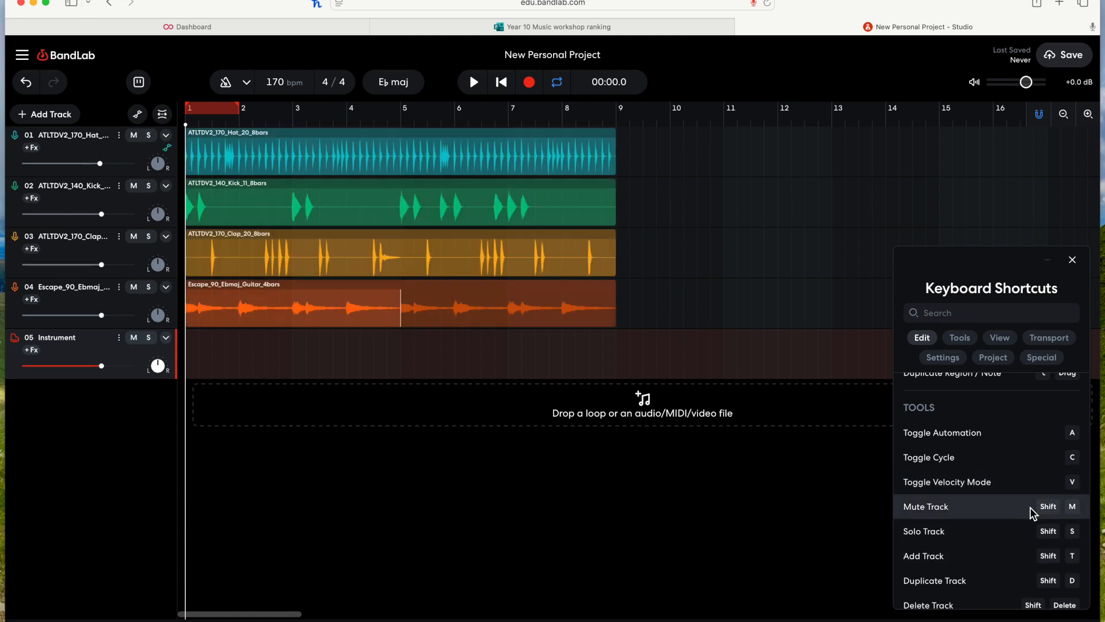
Step: Select the Kick track, mute it and unmute it again
left_click(112, 262)
left_click(118, 208)
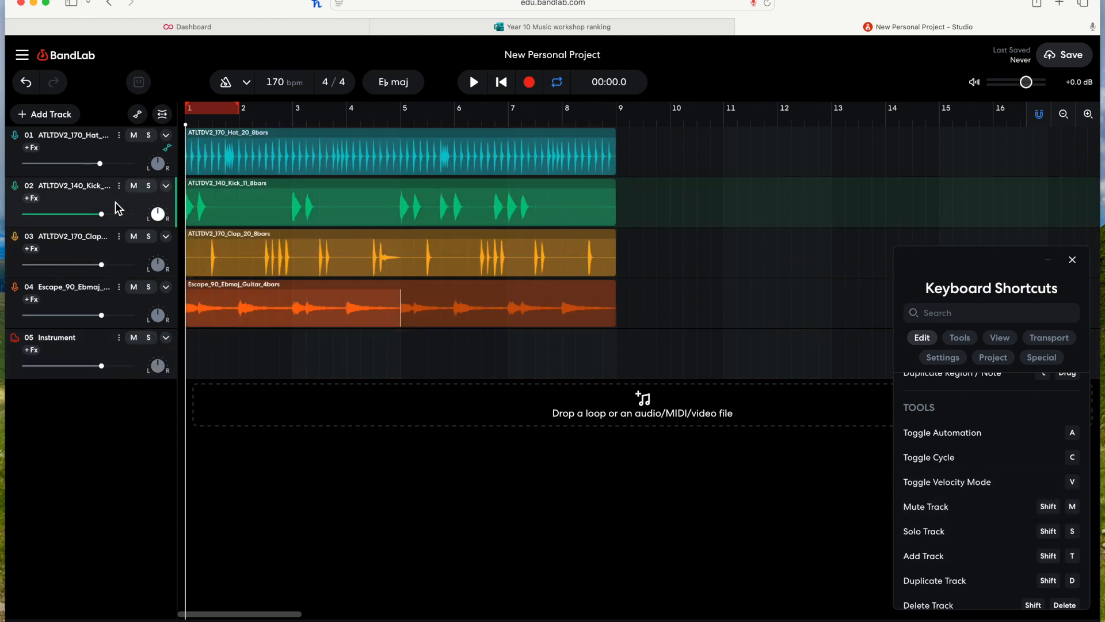
key("shift+m")
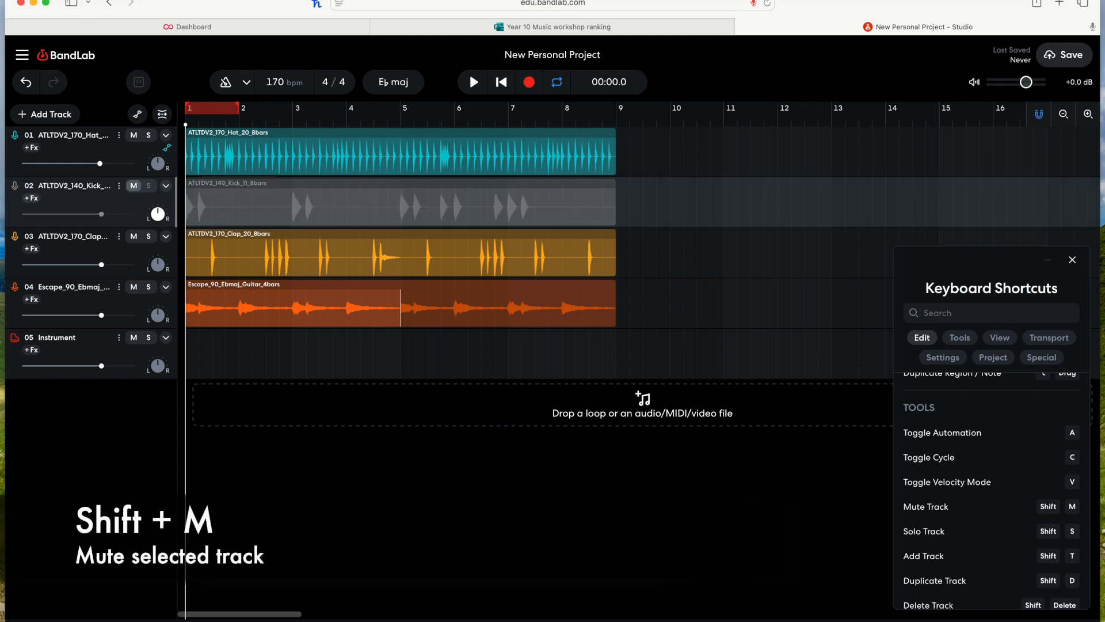
key("shift+m")
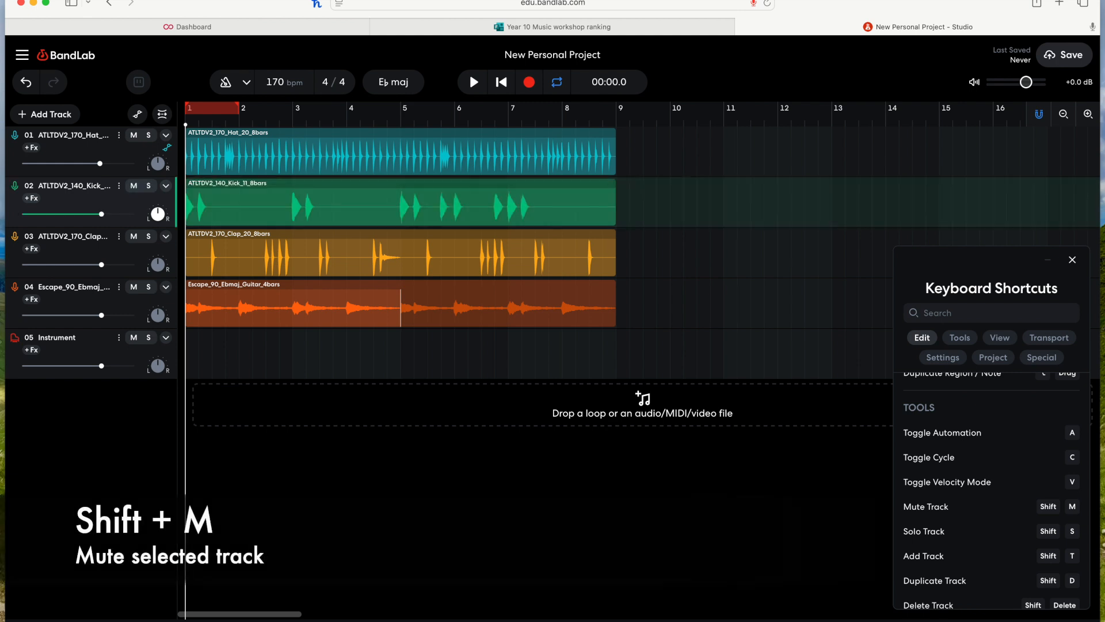
Step: Solo and unsolo the Kick track, then select and solo the Clap track
key("shift+s")
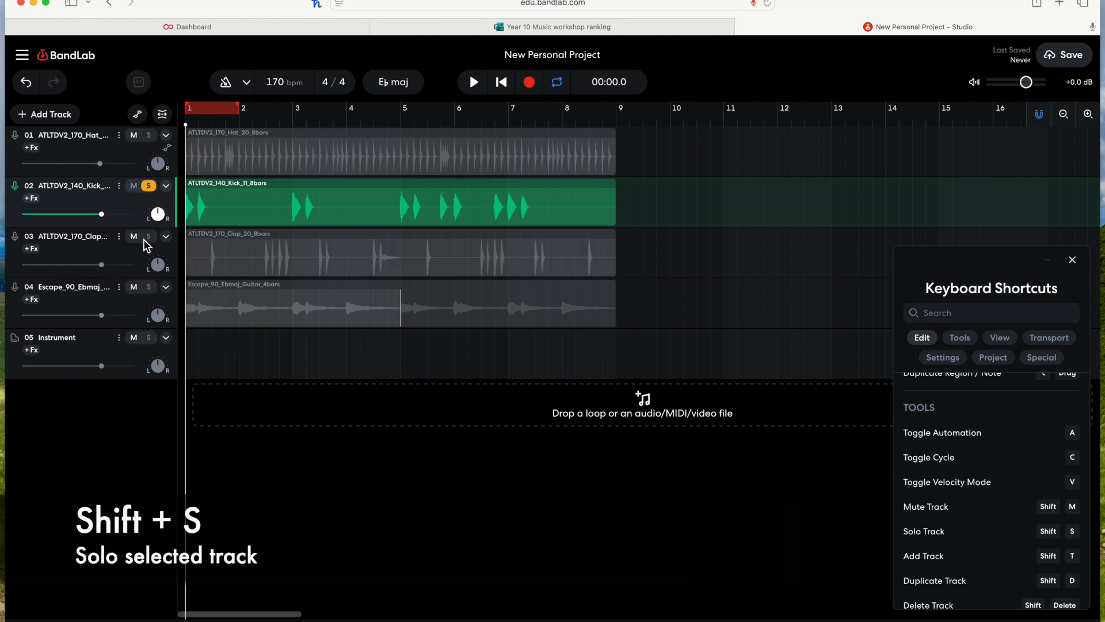
key("shift+s")
left_click(93, 253)
key("shift+s")
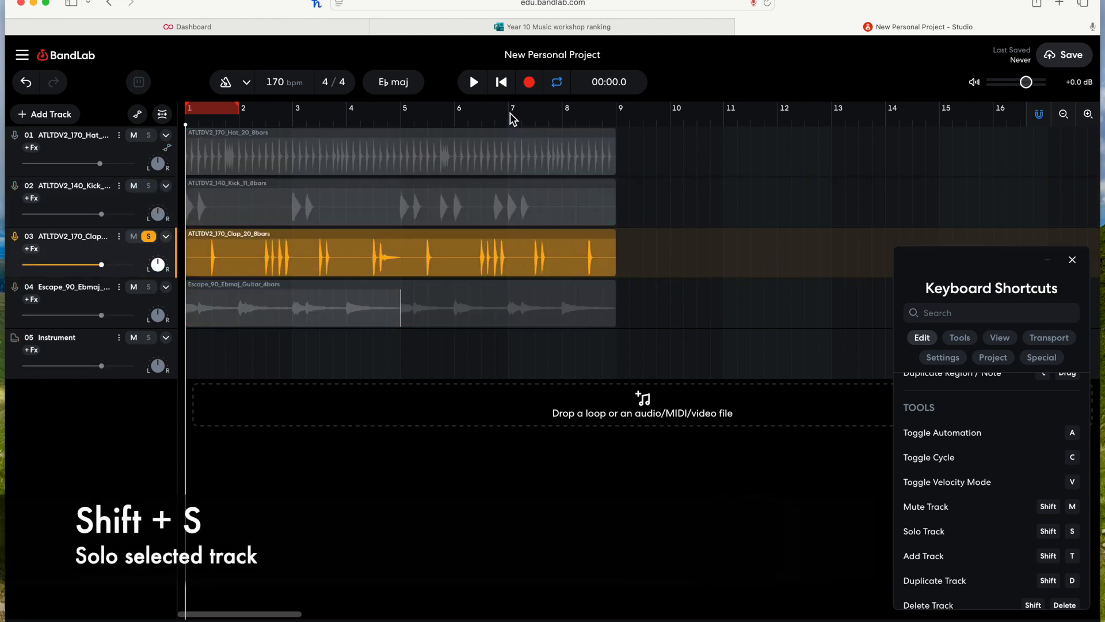
Step: Play the soloed Clap track, unsolo it and stop playback
key("space")
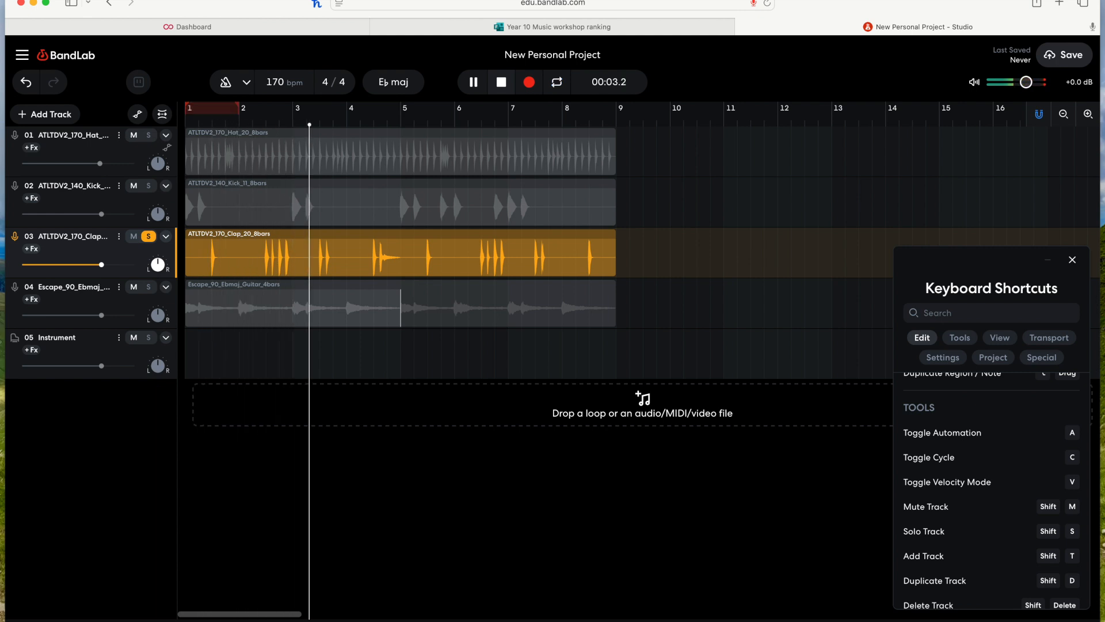
key("shift+s")
key("space")
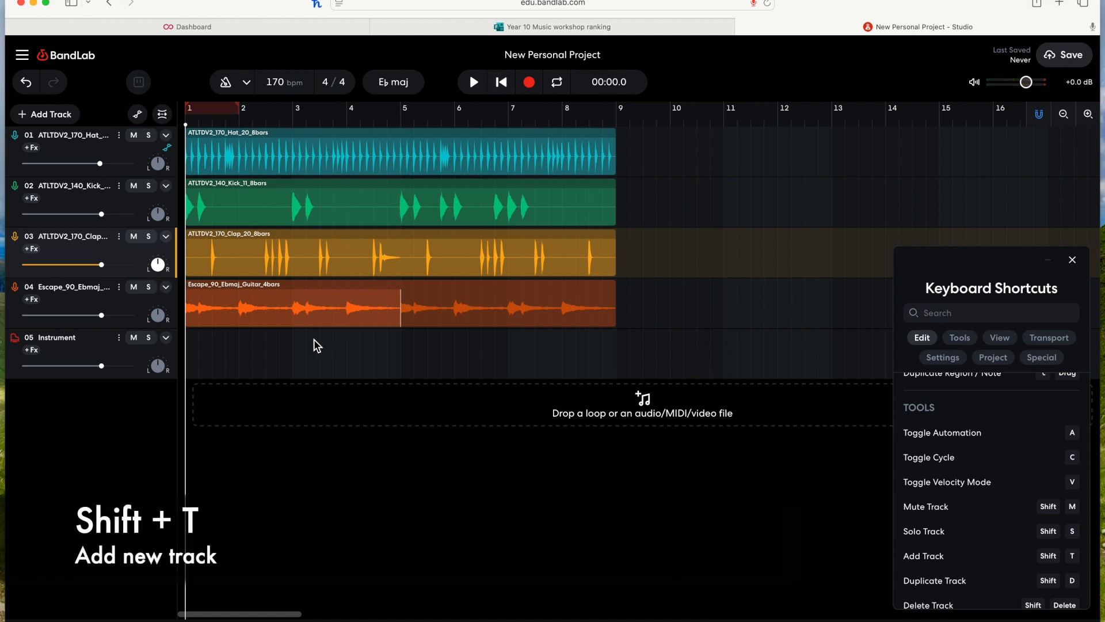
key("shift+t")
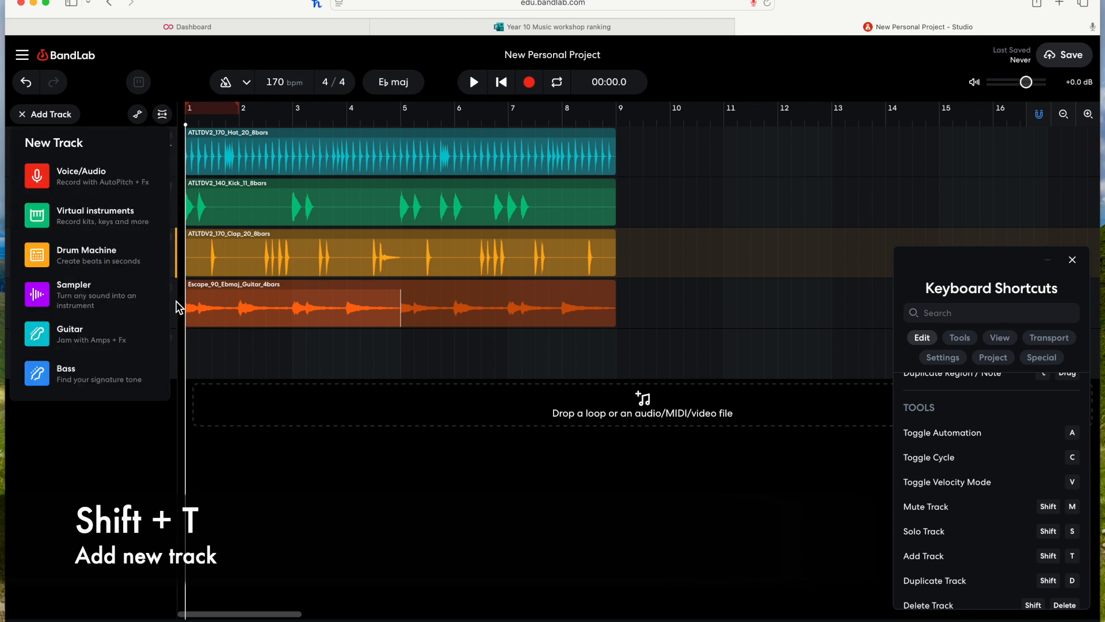
left_click(300, 361)
scroll(1032, 506, "down", 1)
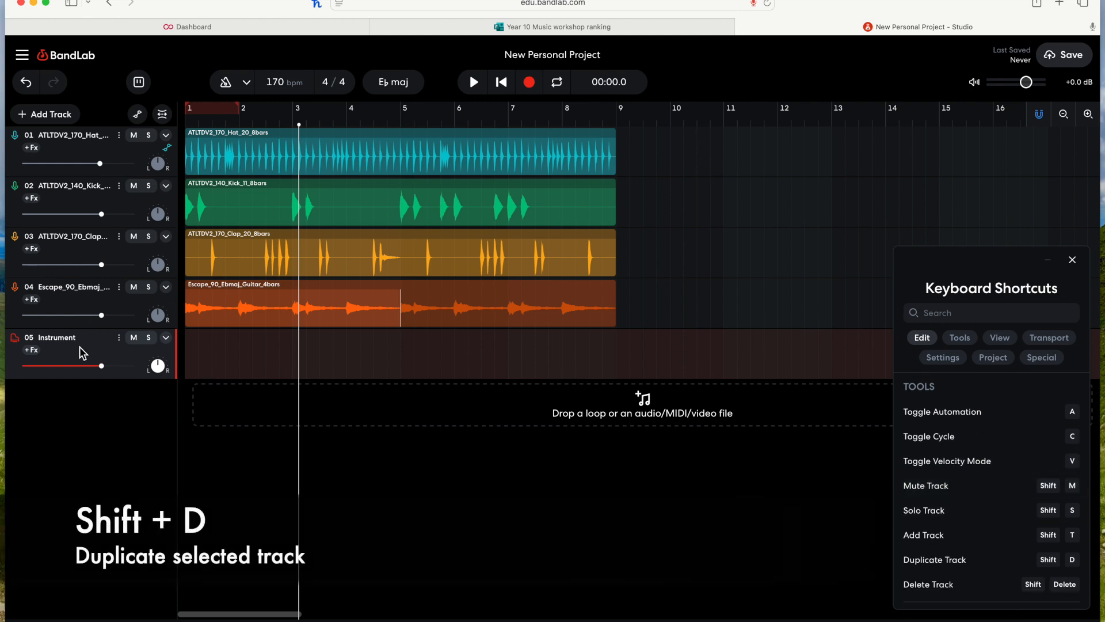
Step: Create a new region on the Instrument track and place five notes in the piano roll
double_click(210, 360)
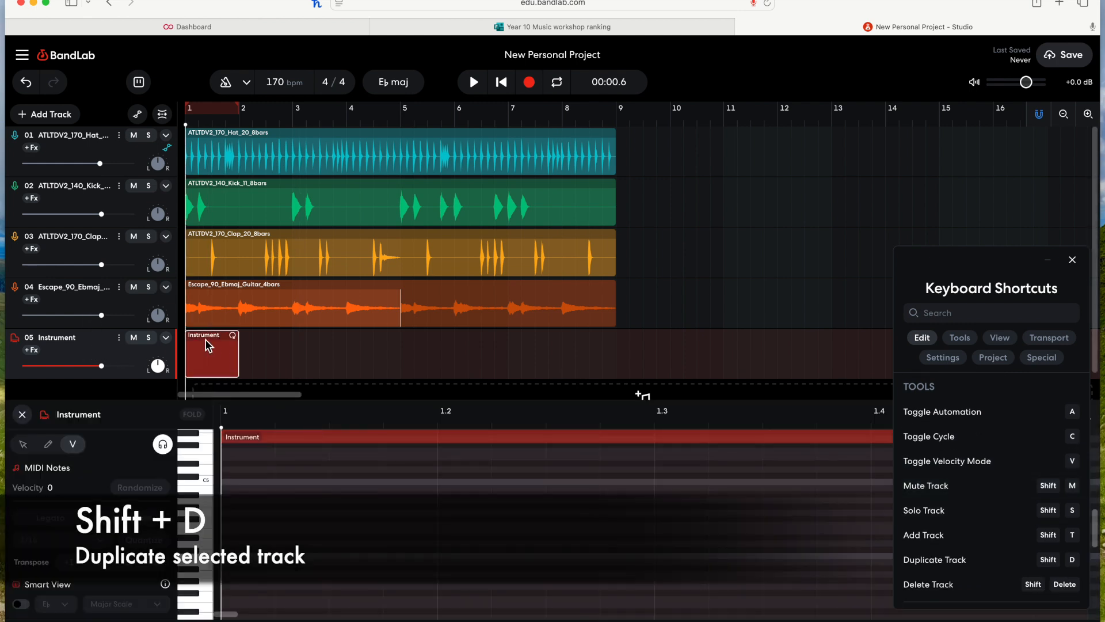
key("v")
left_click(240, 500)
left_click(314, 530)
left_click(396, 481)
left_click(472, 525)
left_click(581, 463)
Step: Close the piano roll and duplicate the Instrument track
key("v")
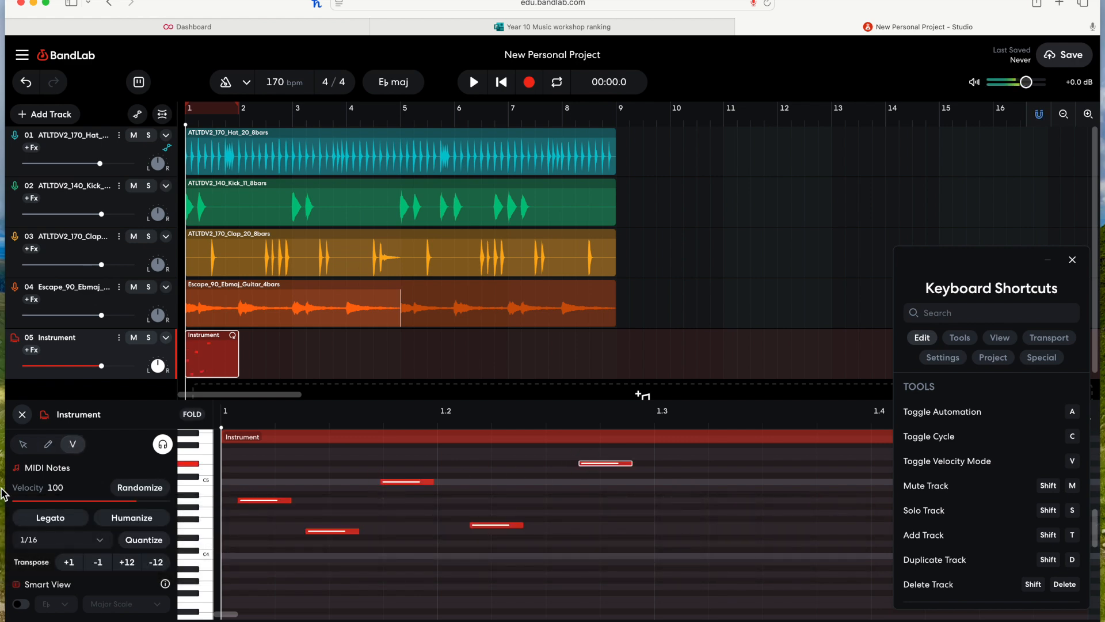
left_click(27, 448)
double_click(231, 357)
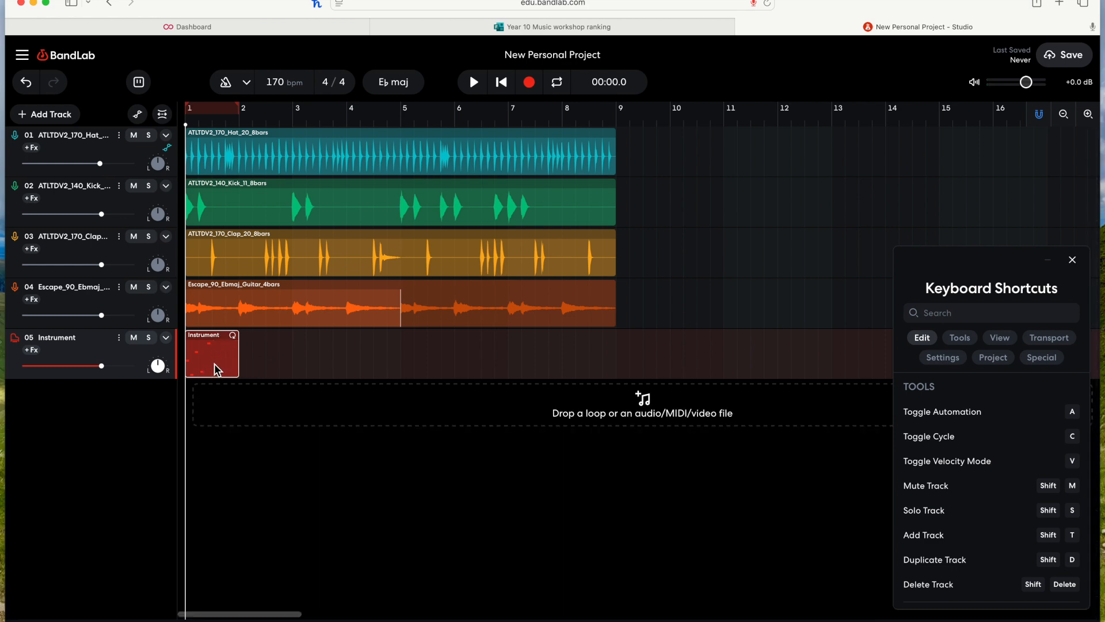
key("shift+d")
Step: Open the duplicated track's instrument browser and change its sound to 80s Square Lead
left_click(224, 408)
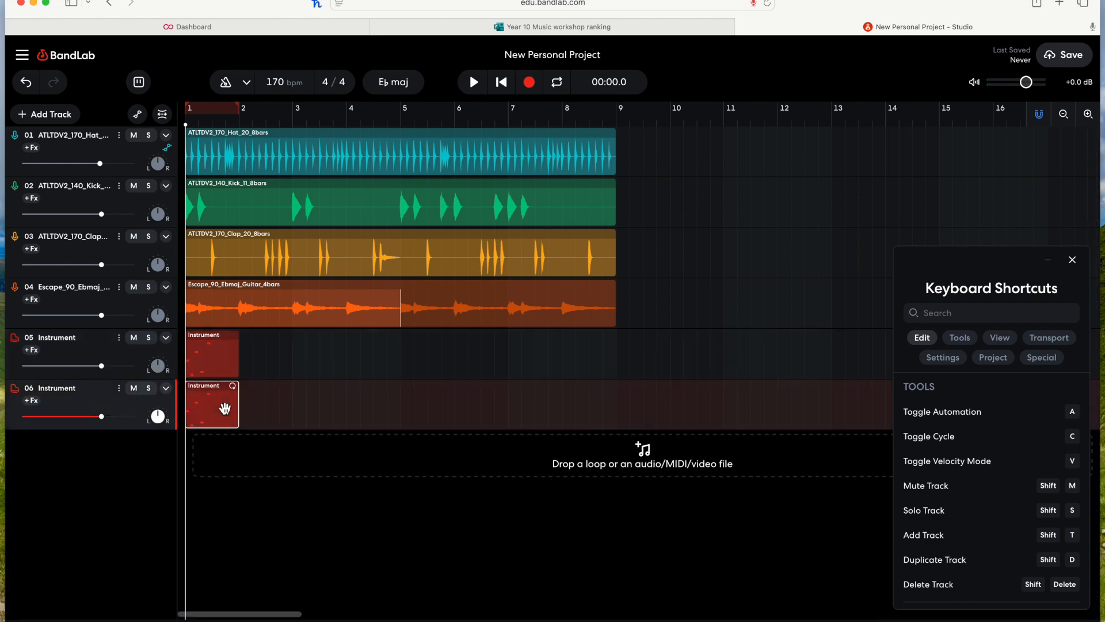
left_click(211, 371)
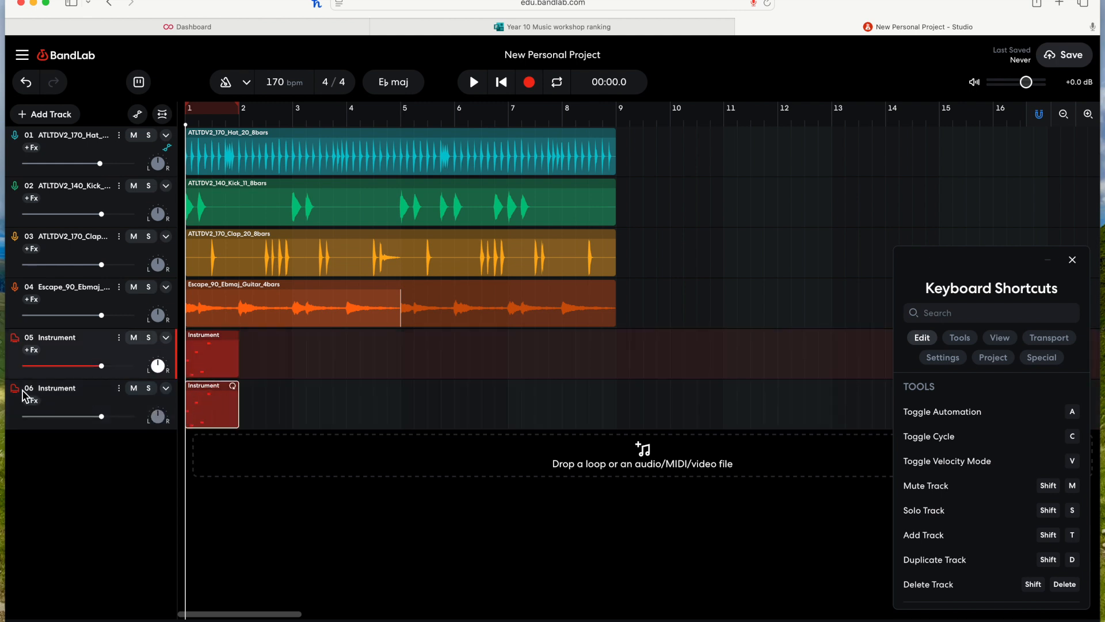
left_click(222, 451)
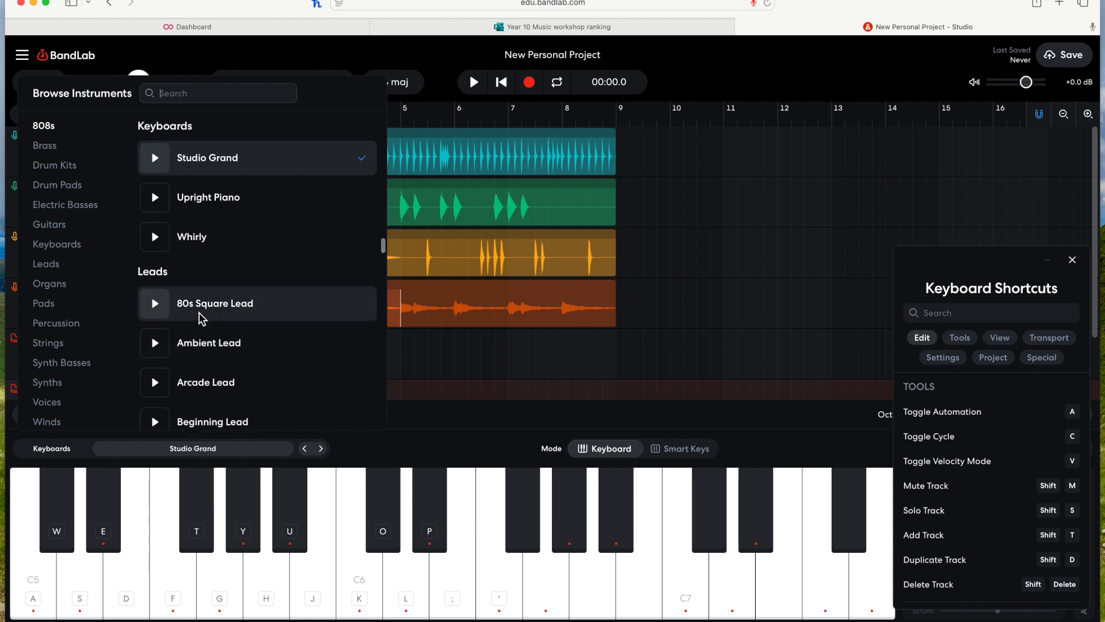
left_click(292, 311)
left_click(540, 367)
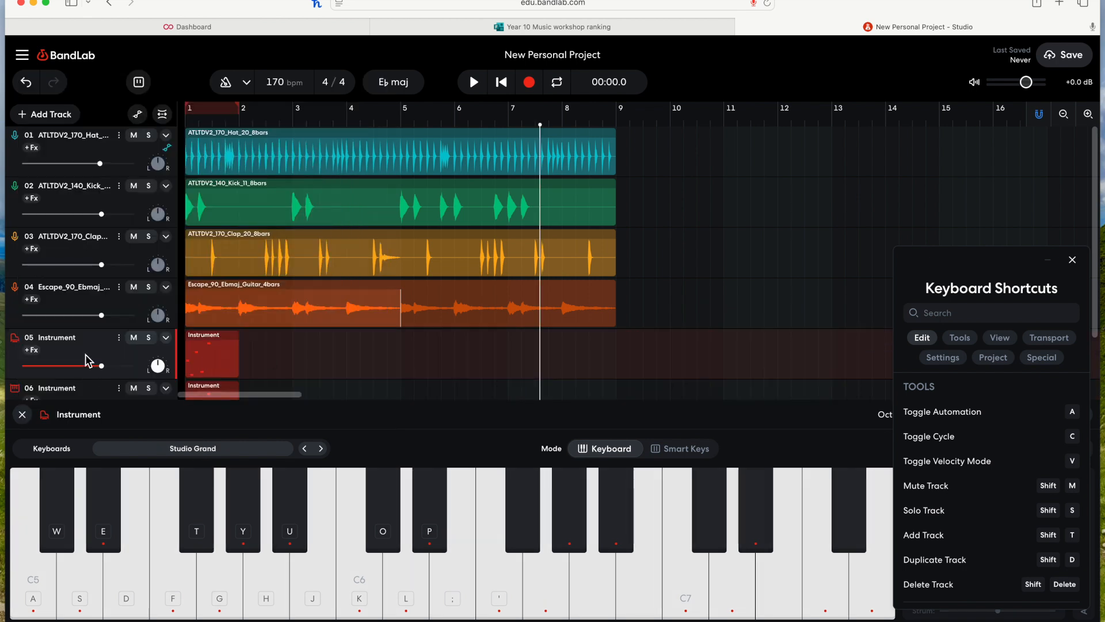
Step: Solo the guitar track and play from the start
left_click(149, 287)
left_click(504, 87)
key("space")
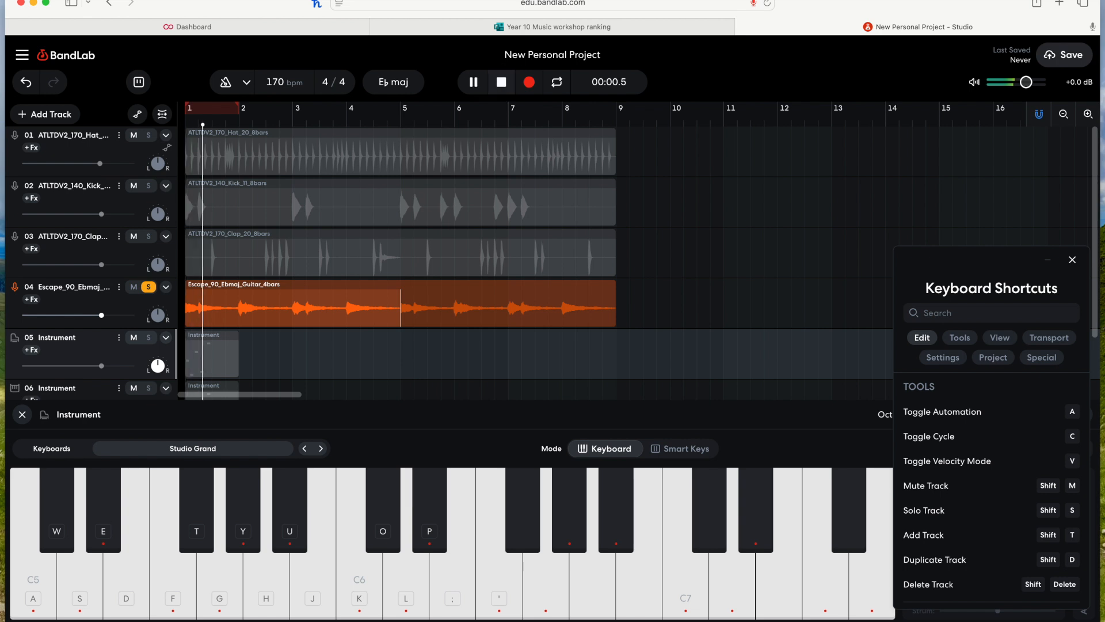
Step: Unsolo the guitar track, solo the first Instrument track and play it briefly
left_click(148, 287)
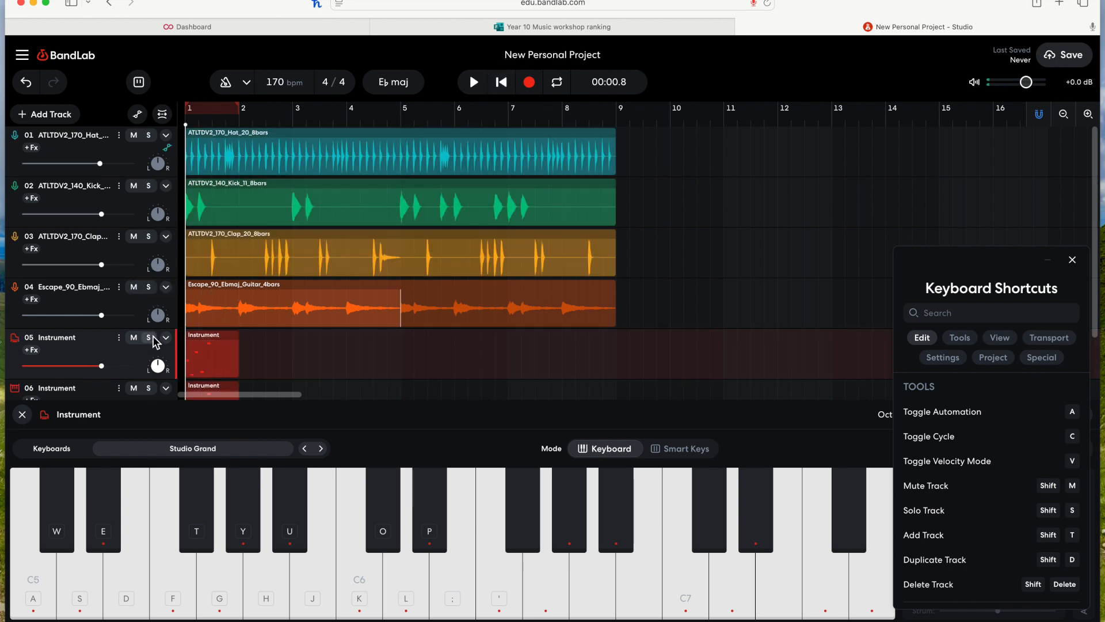
left_click(149, 337)
key("space")
Step: Solo both Instrument tracks together and play them back
key("space")
scroll(156, 322, "down", 2)
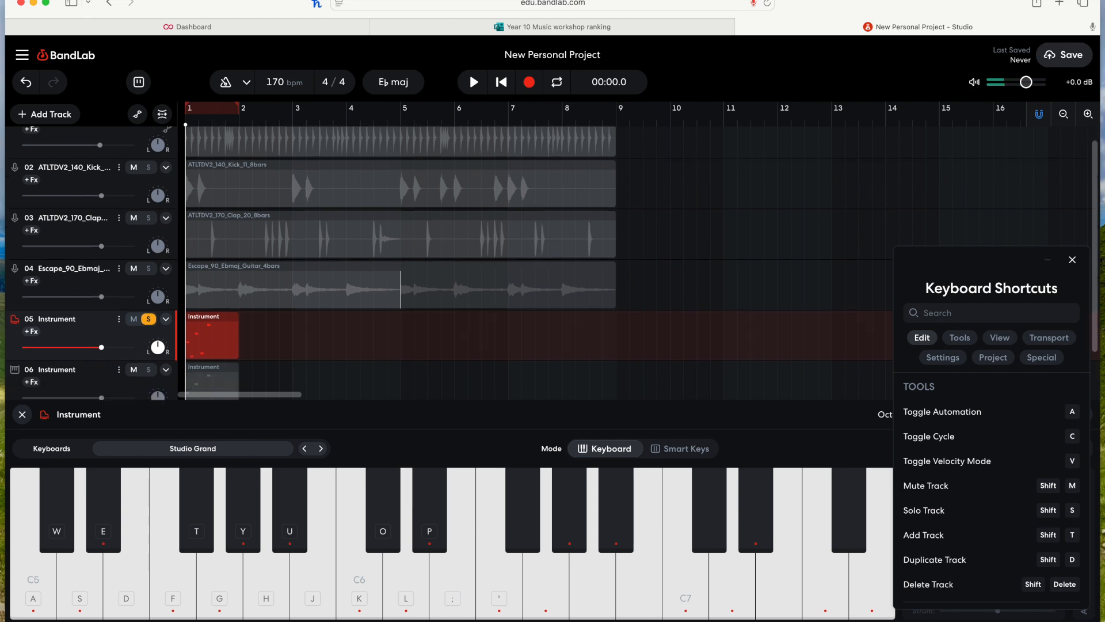
left_click(149, 338)
left_click(149, 288)
key("space")
left_click(149, 289)
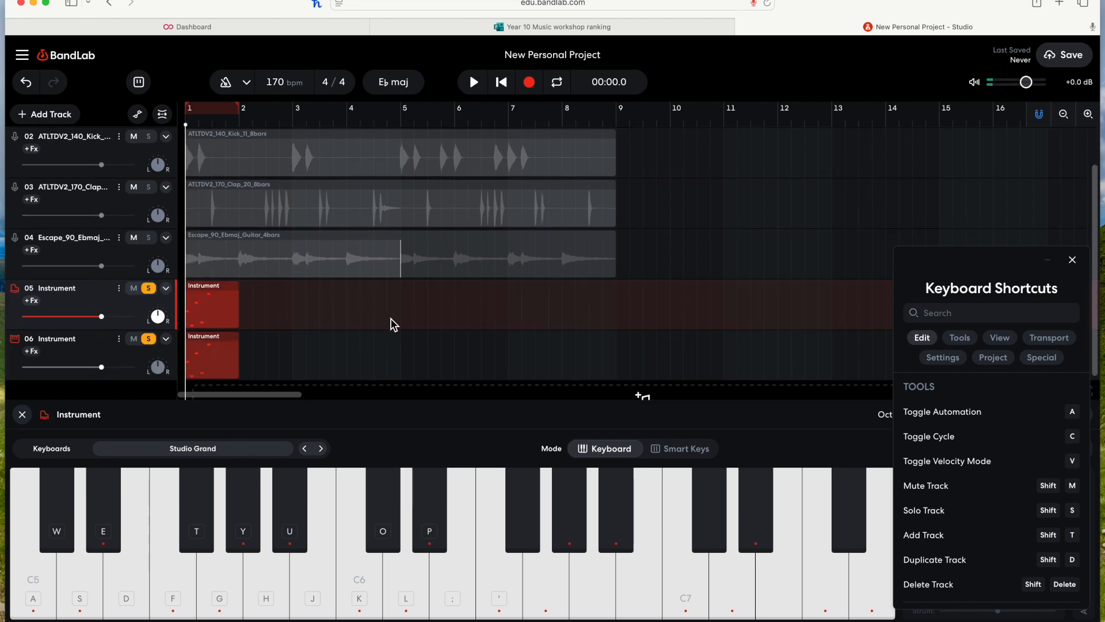
key("space")
Step: Delete the duplicated Instrument track from its track menu
left_click(102, 352)
right_click(101, 352)
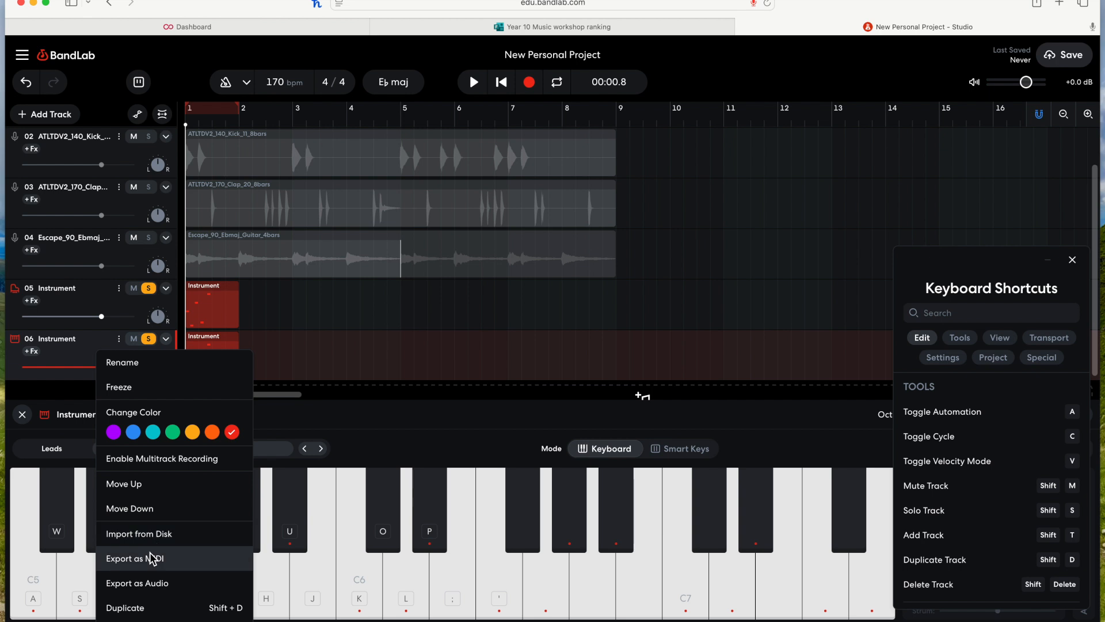
left_click(151, 621)
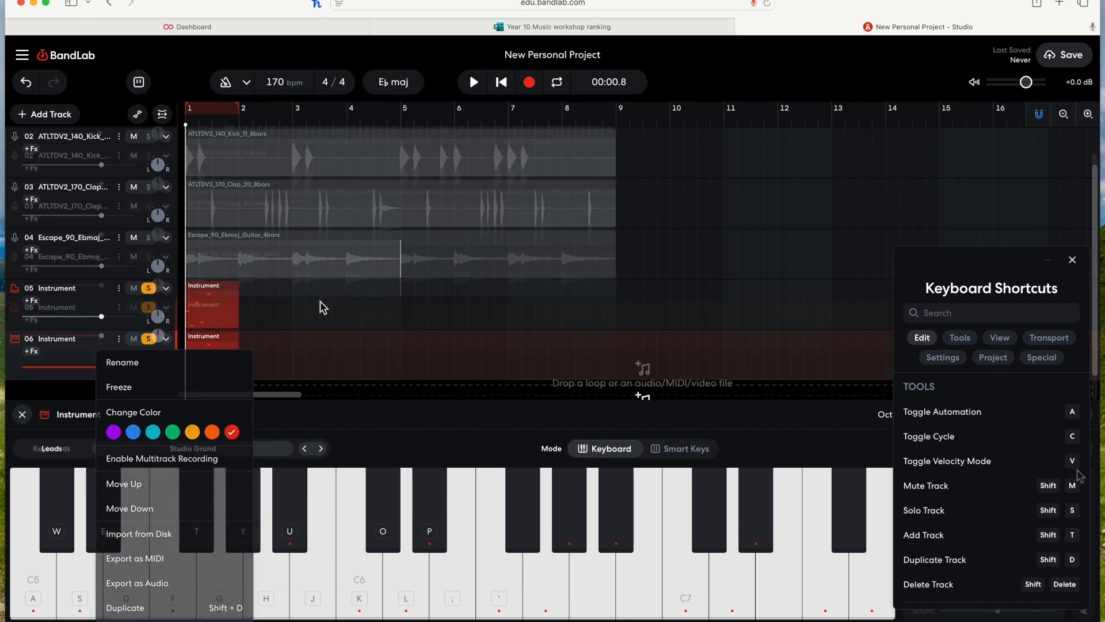
scroll(1035, 487, "down", 1)
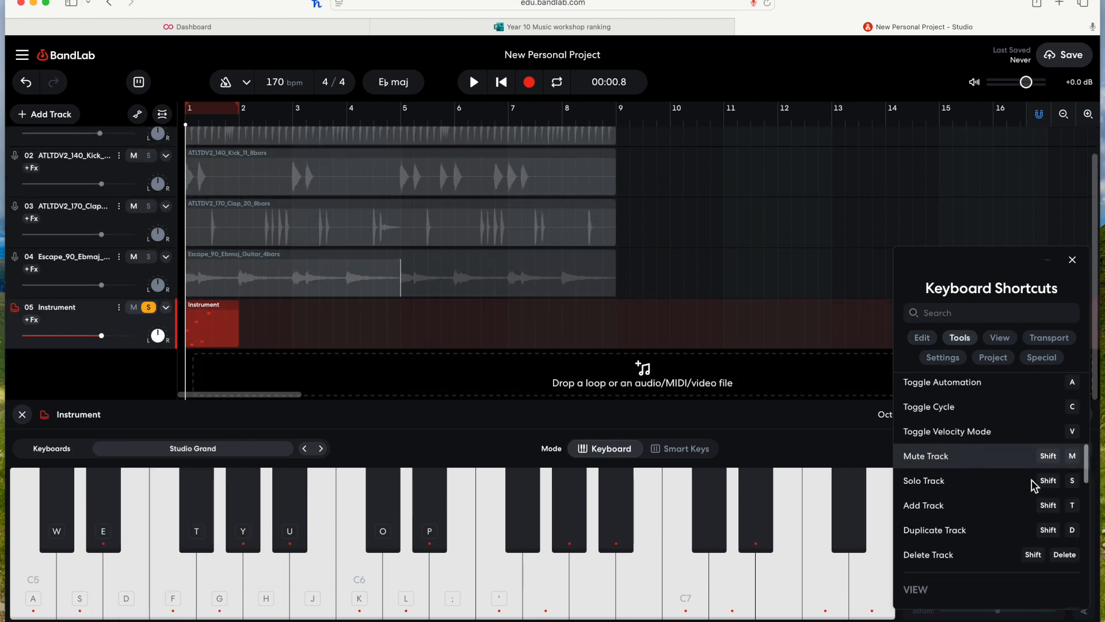
Step: Unsolo the remaining Instrument track and delete it
left_click(149, 307)
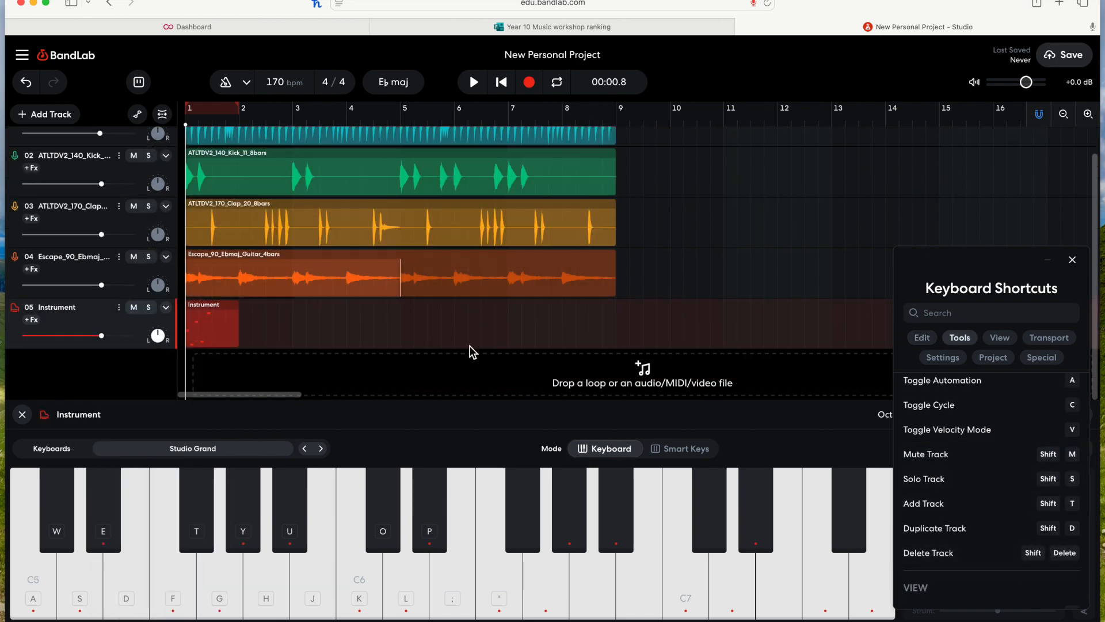
scroll(469, 349, "up", 1)
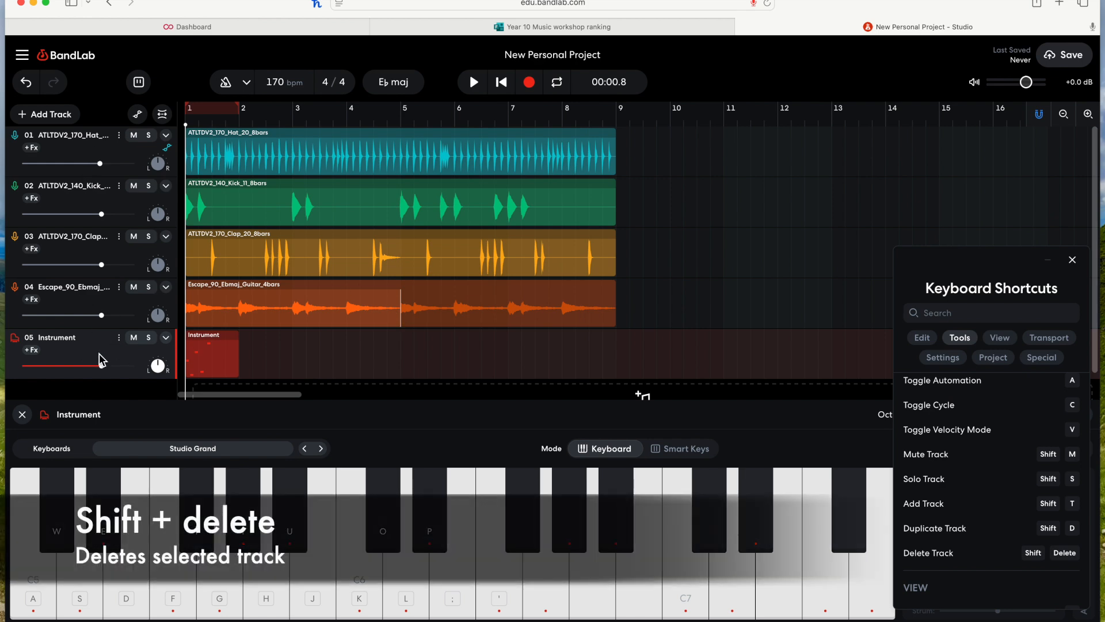
key("shift+Delete")
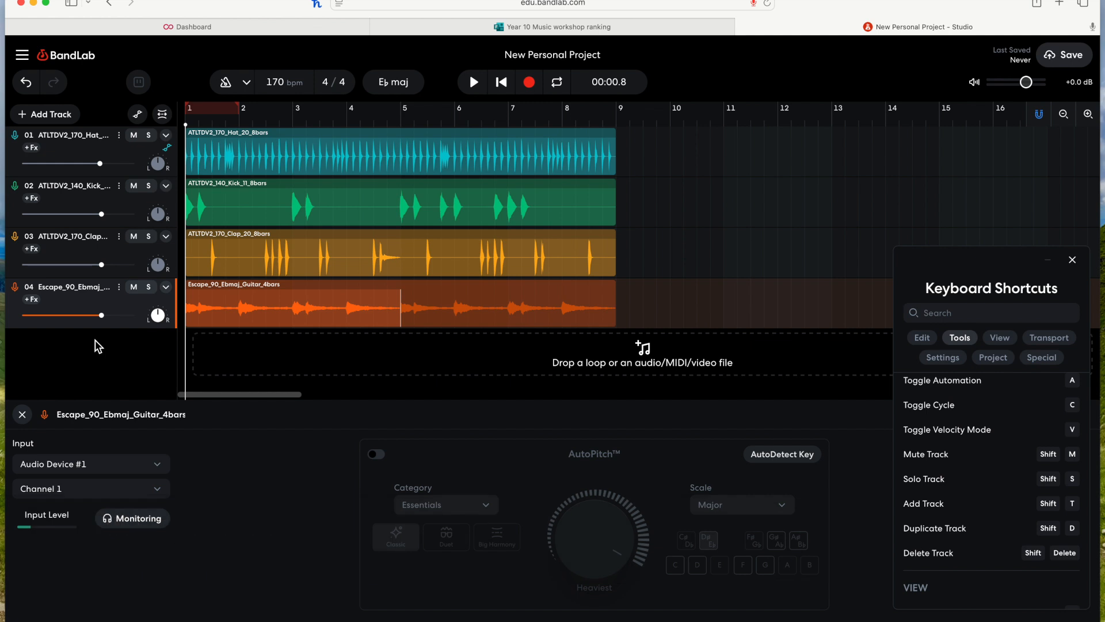
Step: Undo the last track deletion to restore the Instrument track
key("super+z")
scroll(306, 375, "down", 1)
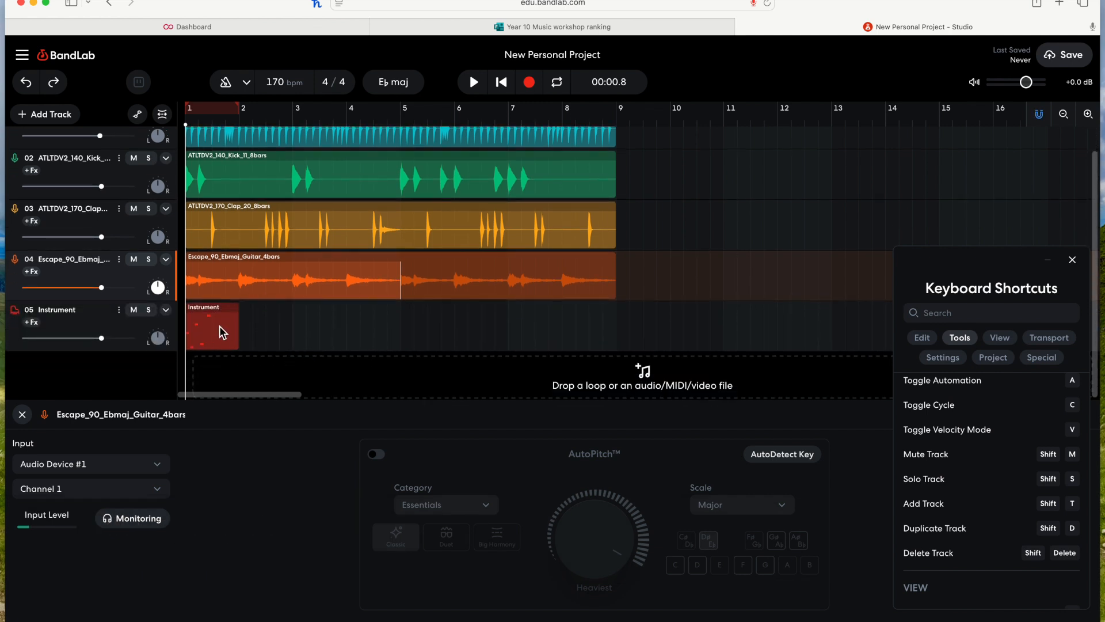
scroll(1015, 517, "down", 4)
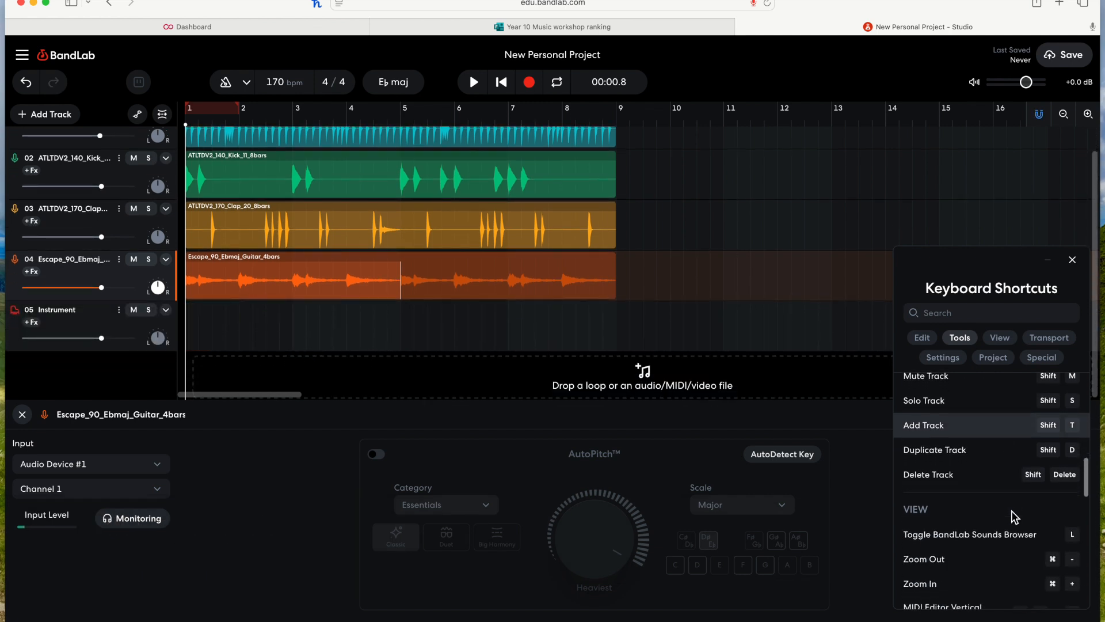
scroll(1013, 510, "down", 2)
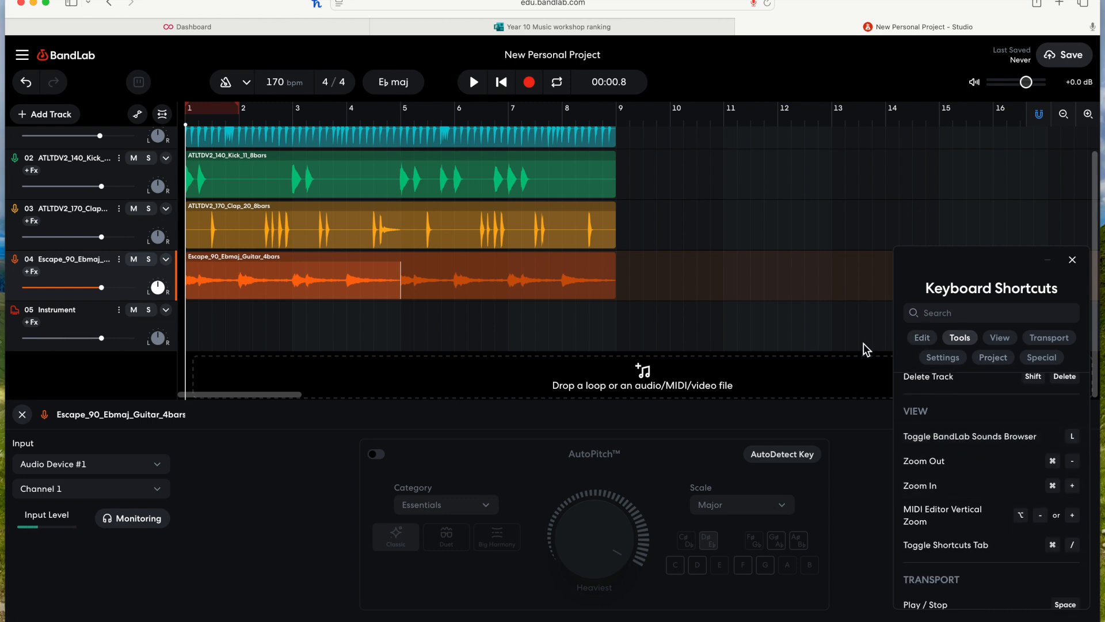
Step: Toggle the BandLab Sounds browser open, browse the loop list, and toggle it closed again
key("l")
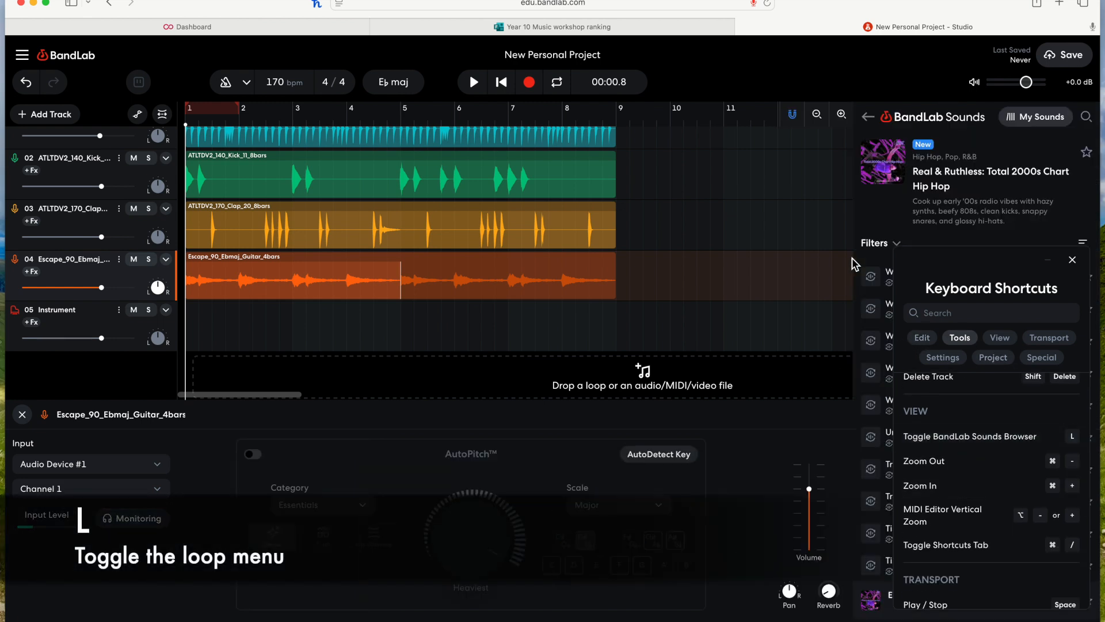
left_click(1072, 260)
scroll(981, 443, "down", 2)
scroll(980, 451, "up", 3)
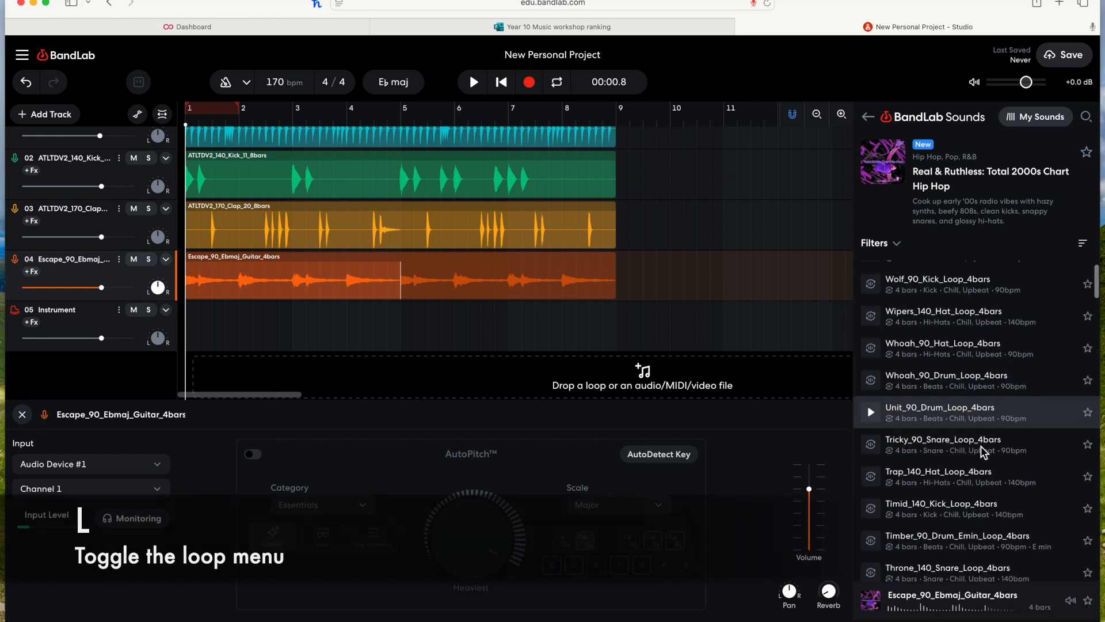
scroll(448, 155, "up", 1)
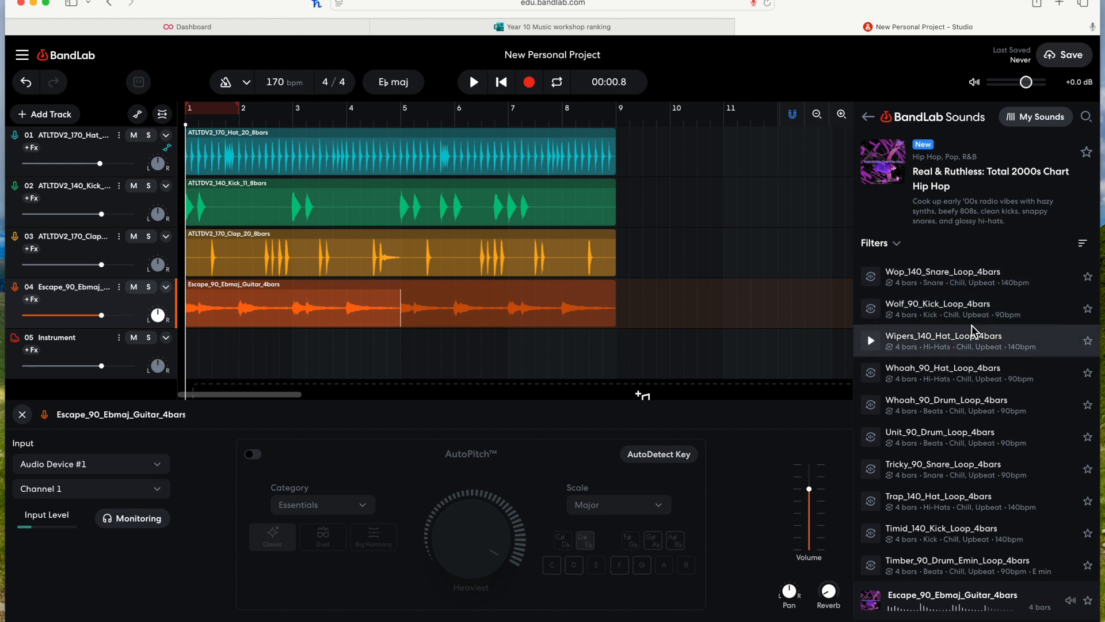
key("l")
Step: Close the guitar track's editor panel and reopen the keyboard shortcuts panel
left_click(20, 414)
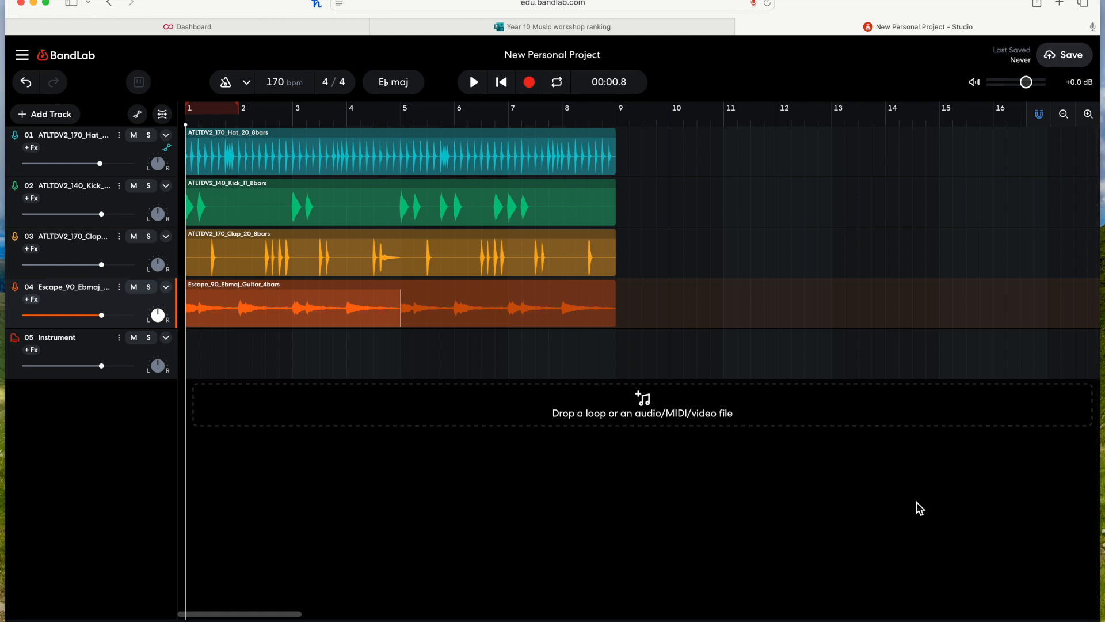
key("super+slash")
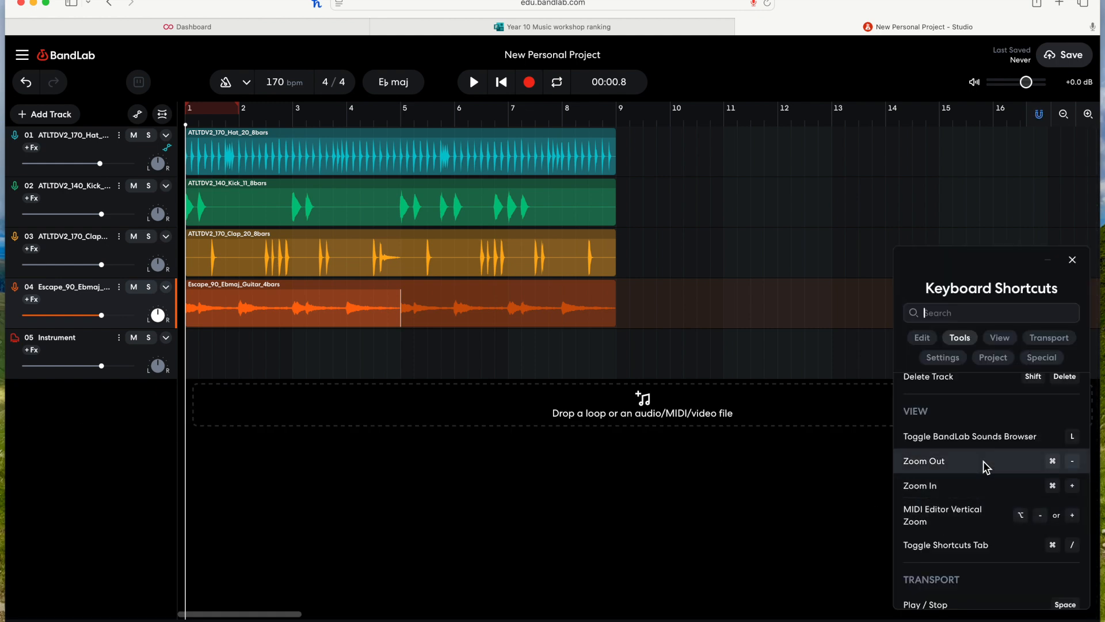
Step: Zoom the arrangement timeline out and in with the zoom shortcuts and the zoom-in control
key("super+minus")
left_click(800, 305)
left_click(796, 304)
key("super+equal")
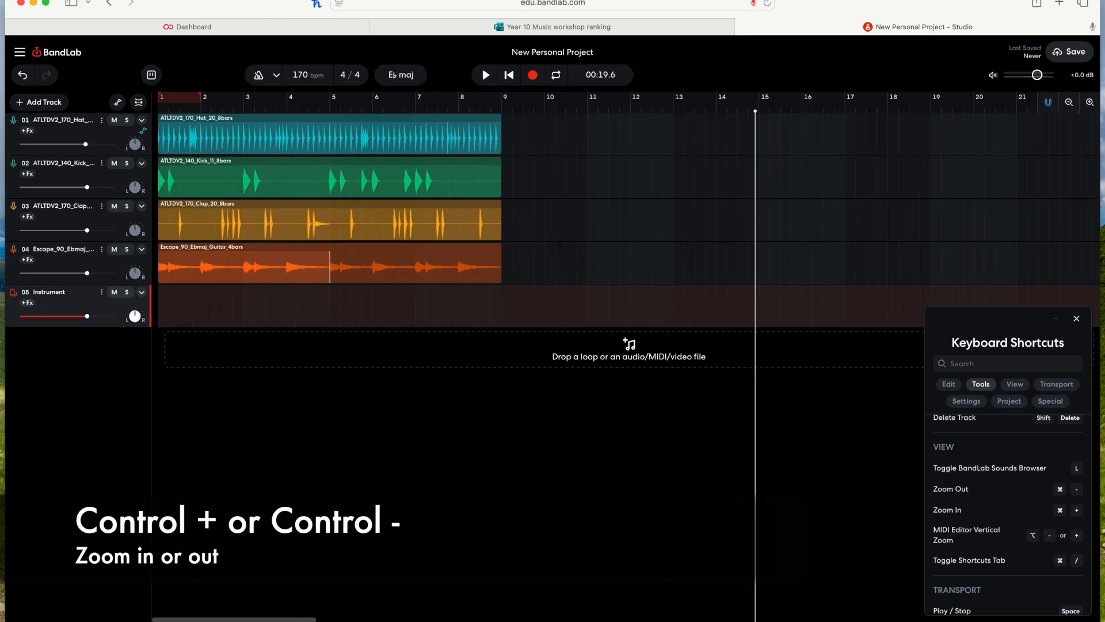
key("super+minus")
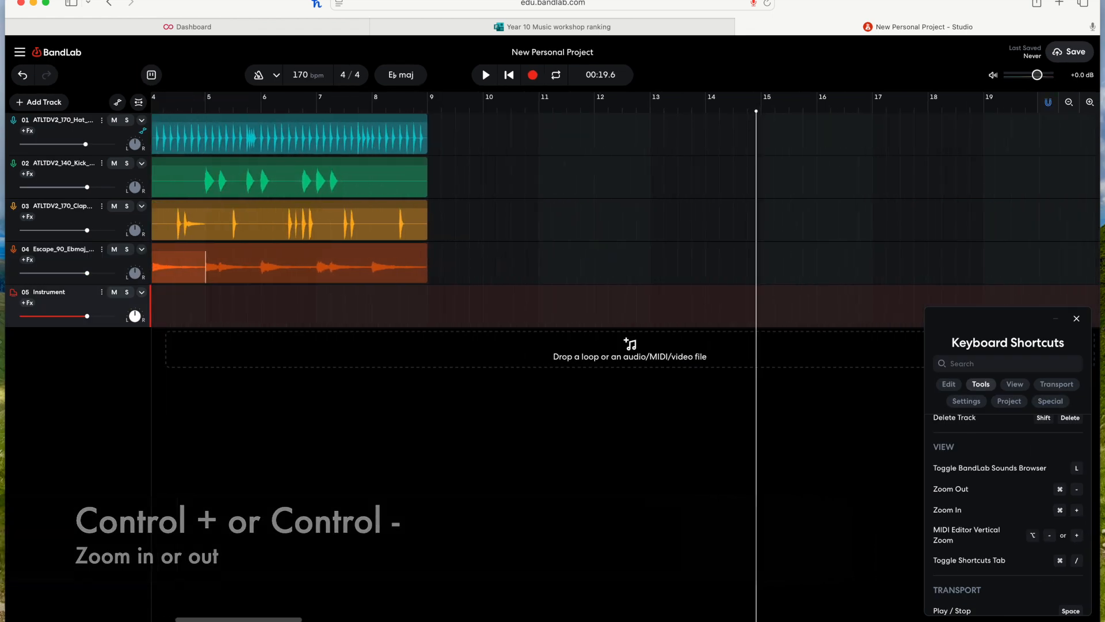
key("super+equal")
key("super+equal")
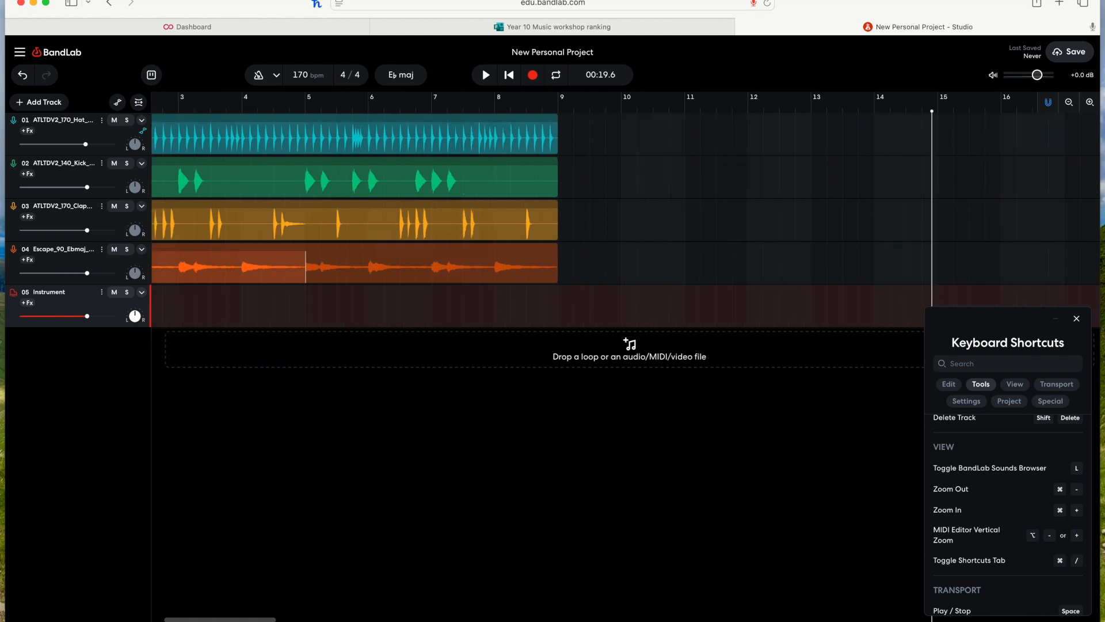
scroll(728, 358, "left", 5)
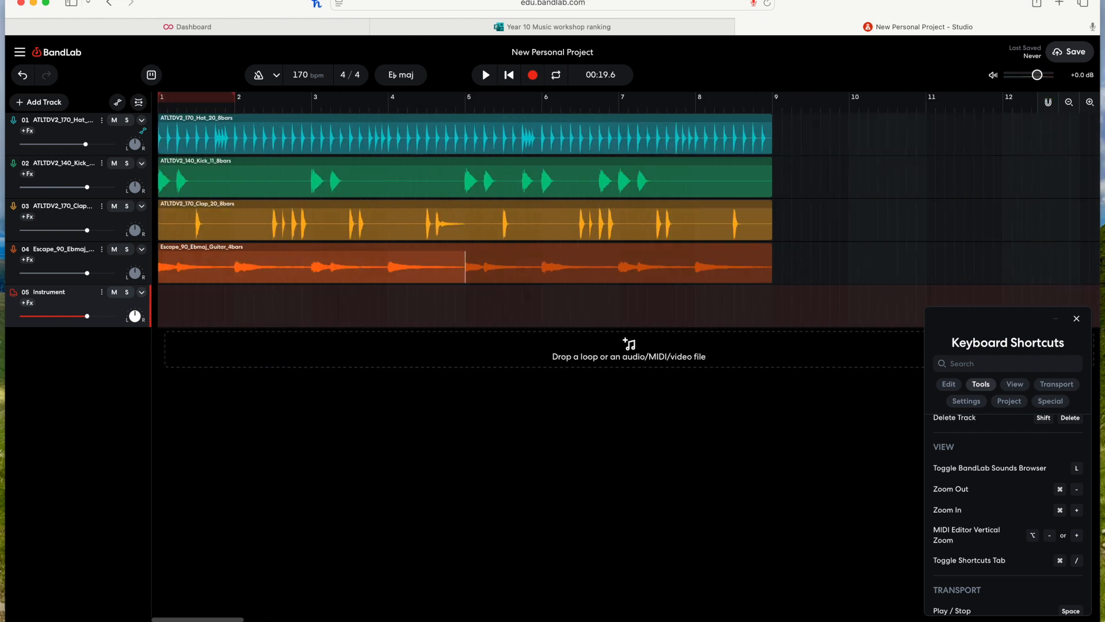
left_click(1090, 103)
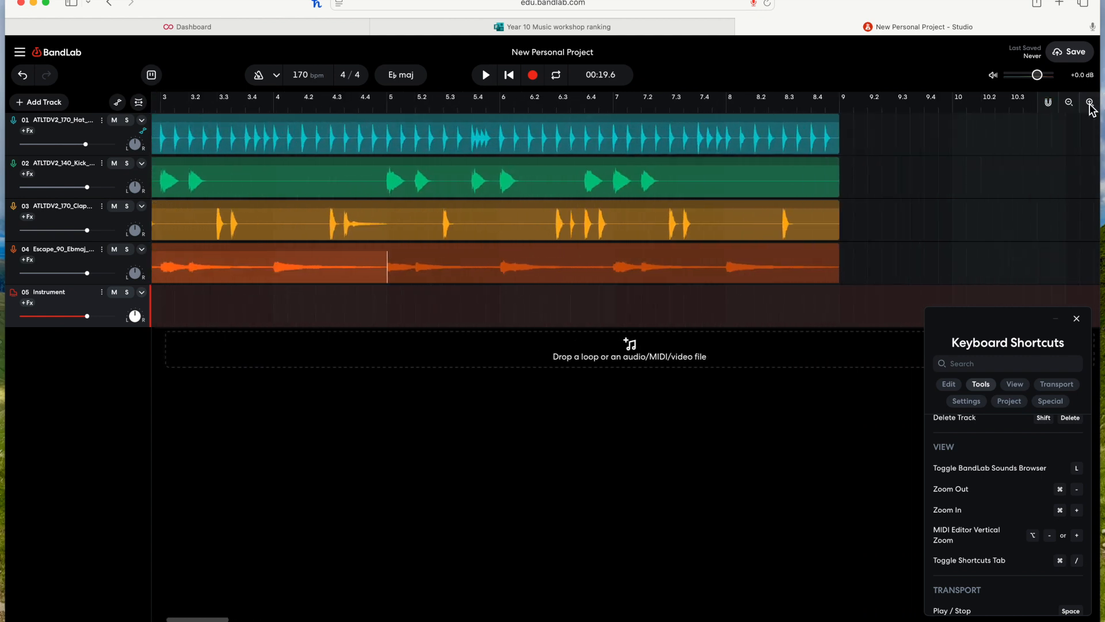
scroll(600, 217, "left", 5)
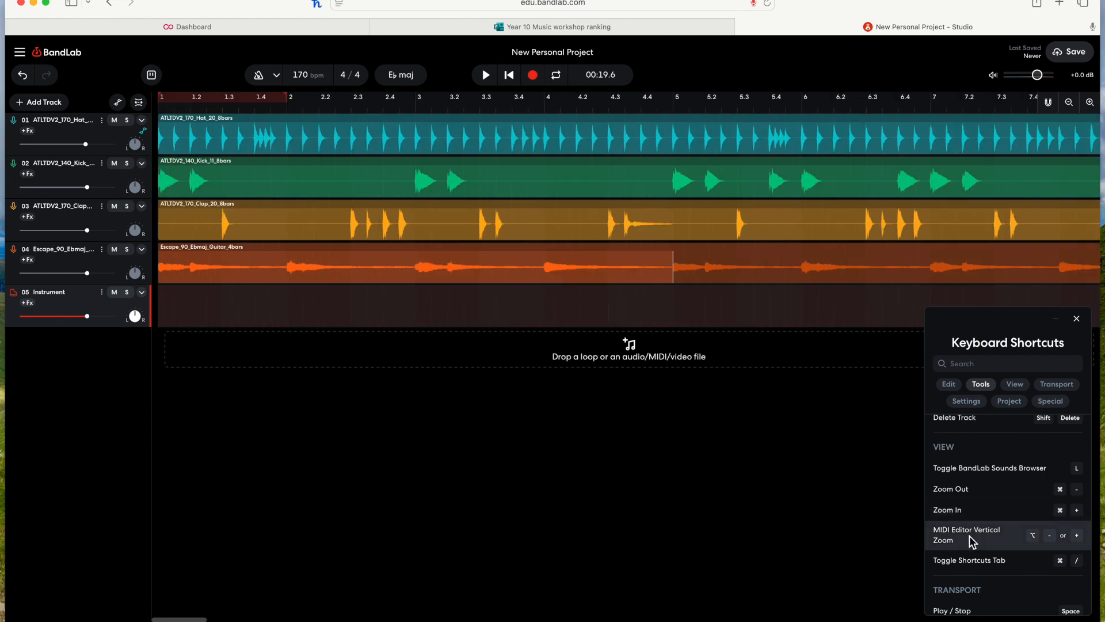
Step: Open the Instrument region in the MIDI editor and enlarge, then shrink, the piano roll's vertical note size
double_click(181, 313)
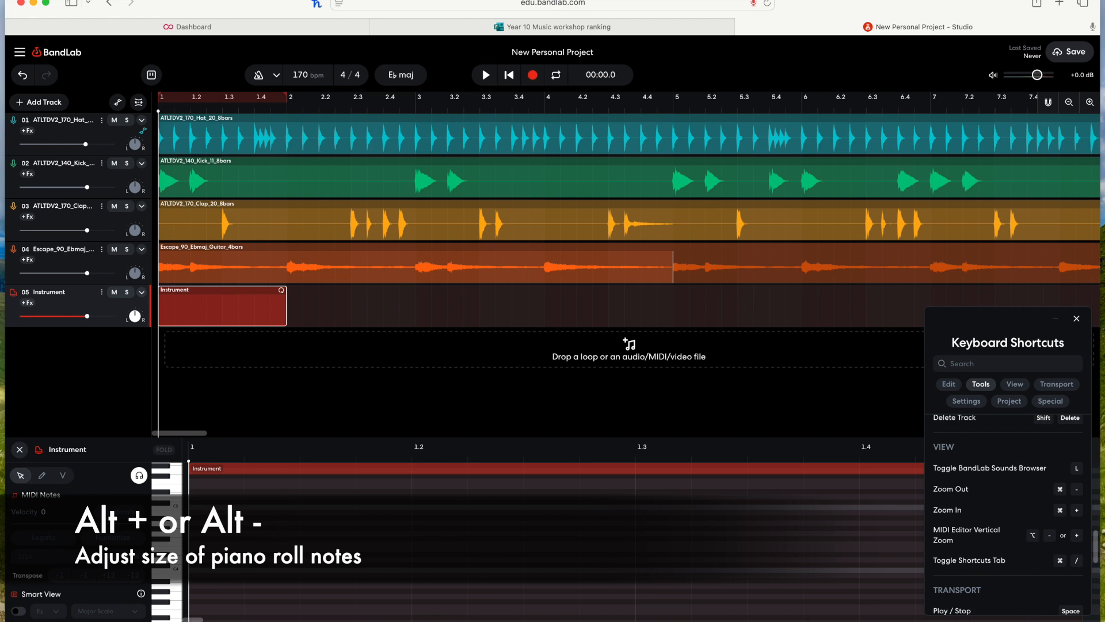
left_click(284, 538)
key("alt+equal")
key("alt+equal")
key("alt+equal")
key("alt+equal")
key("alt+equal")
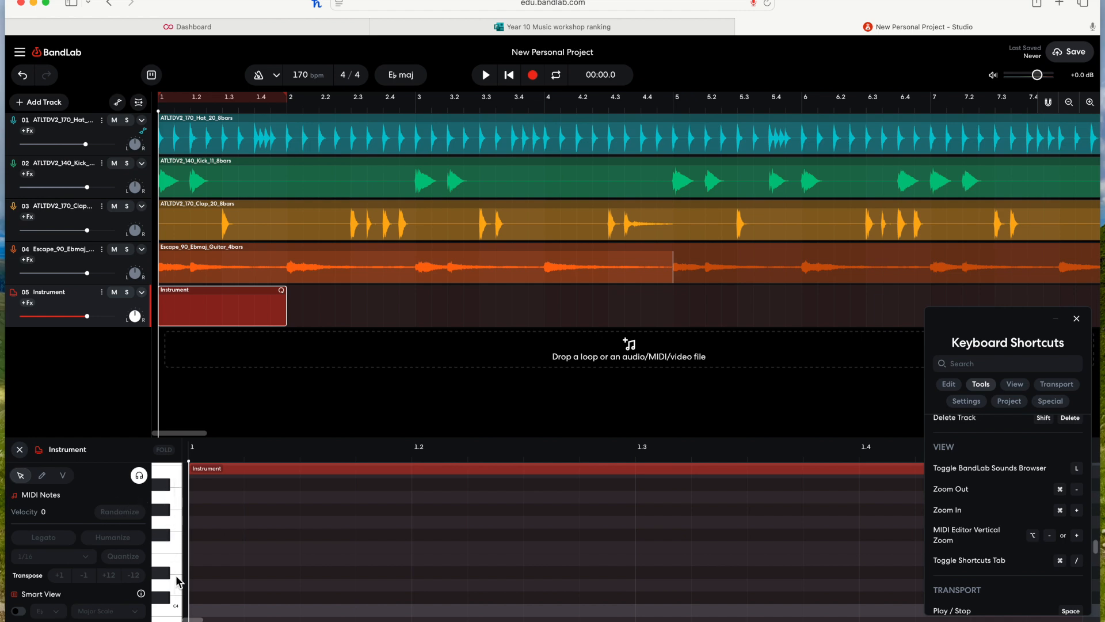
key("alt+minus")
key("alt+minus")
key("alt+minus")
key("alt+minus")
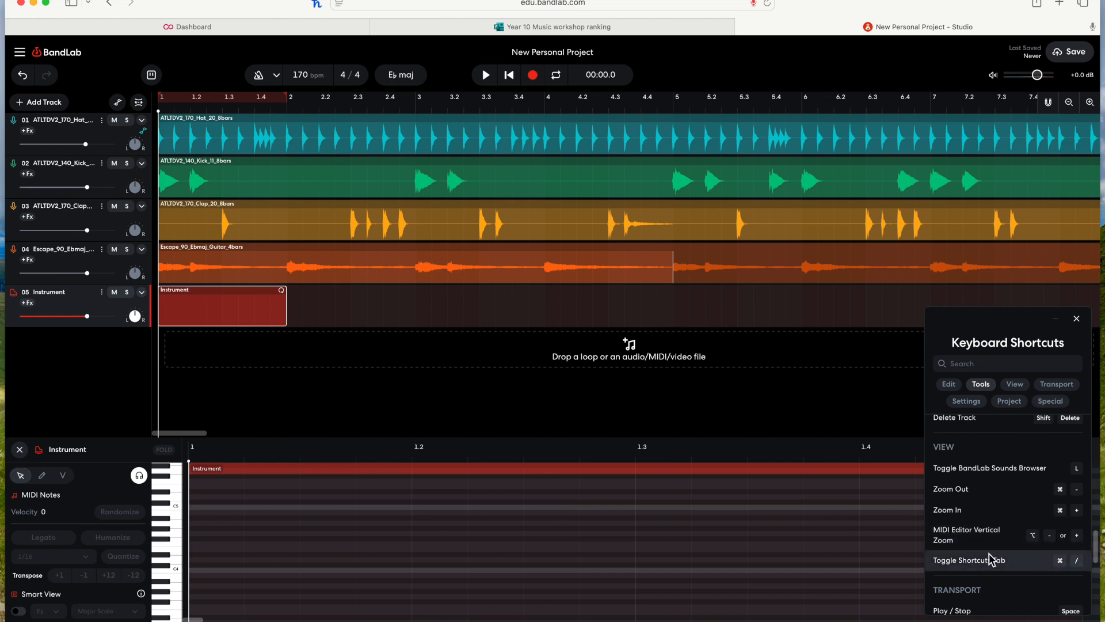
Step: Toggle the keyboard shortcuts panel several times, close the MIDI editor, and reopen the shortcuts panel
key("ctrl+slash")
key("ctrl+slash")
key("ctrl+slash")
key("ctrl+slash")
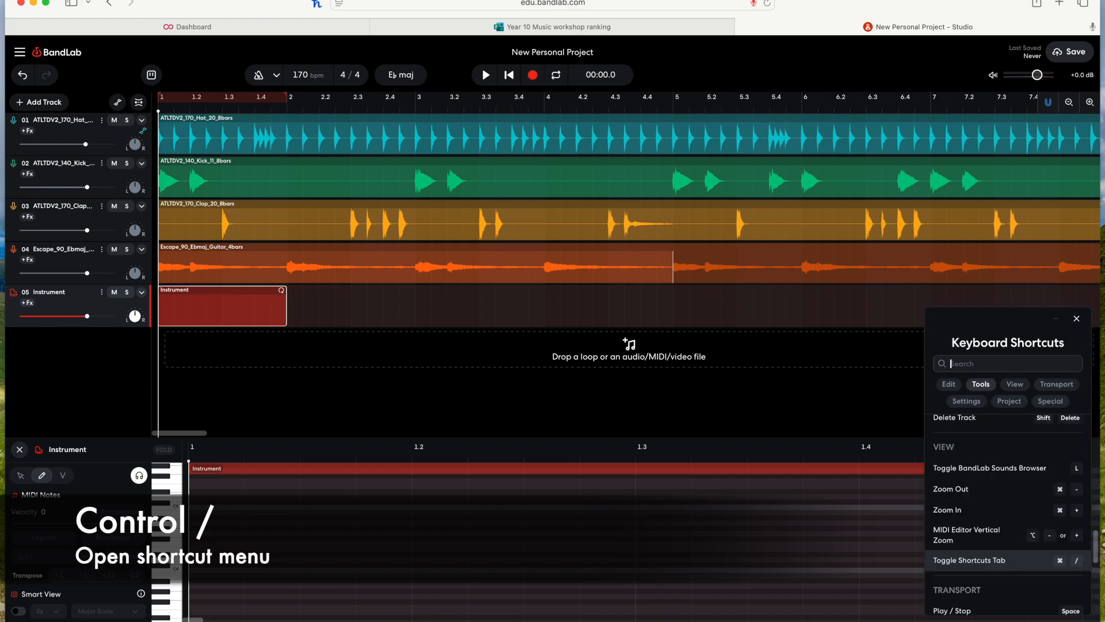
key("ctrl+slash")
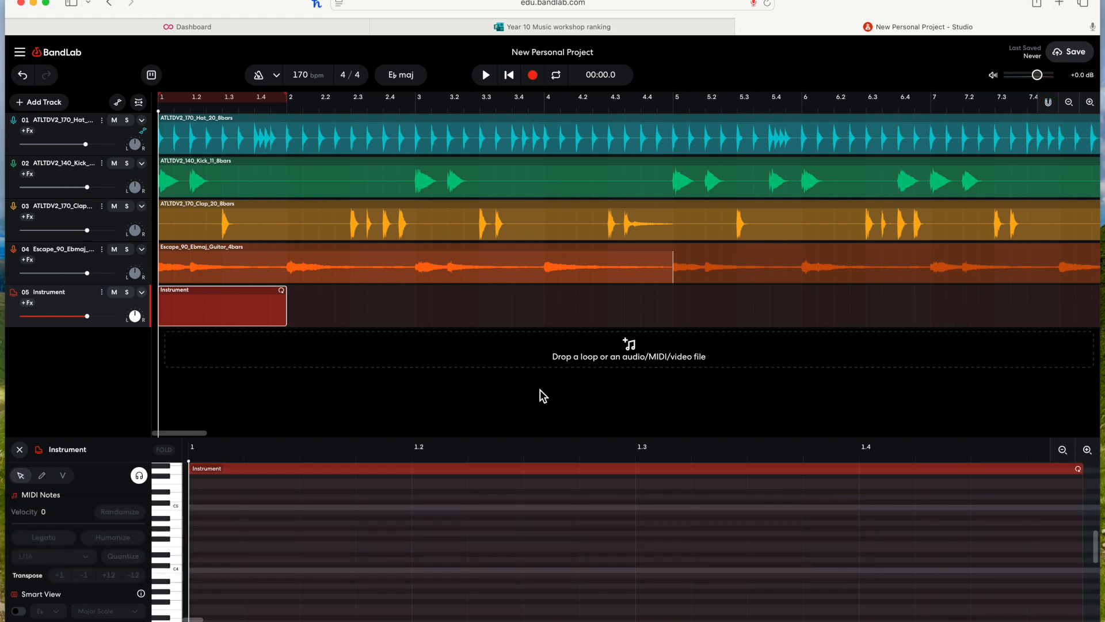
left_click(19, 450)
key("ctrl+slash")
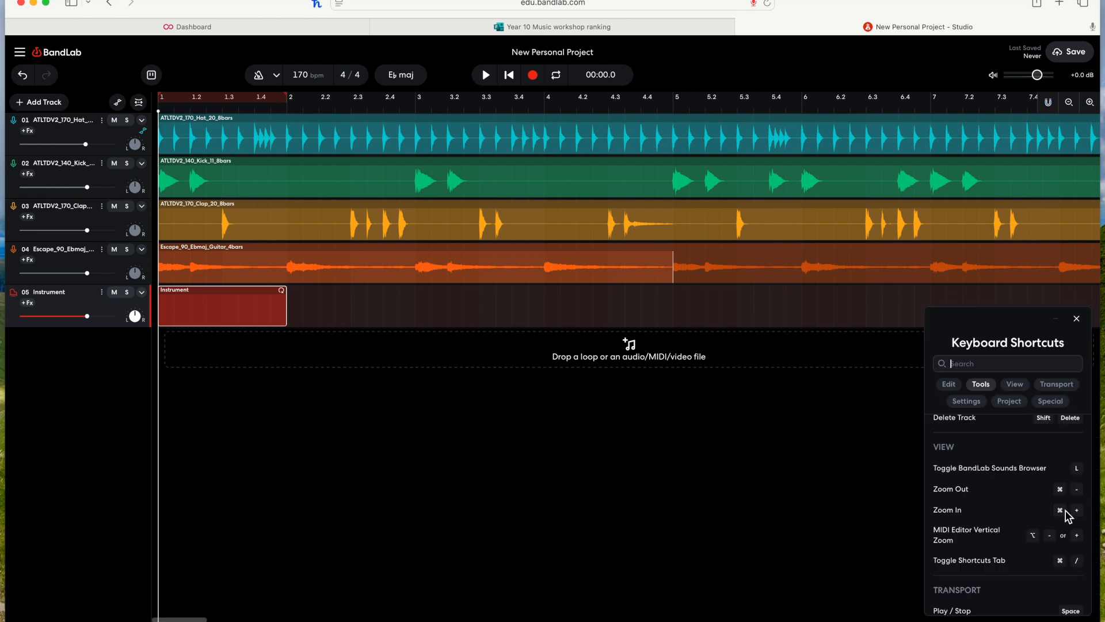
scroll(1036, 518, "down", 3)
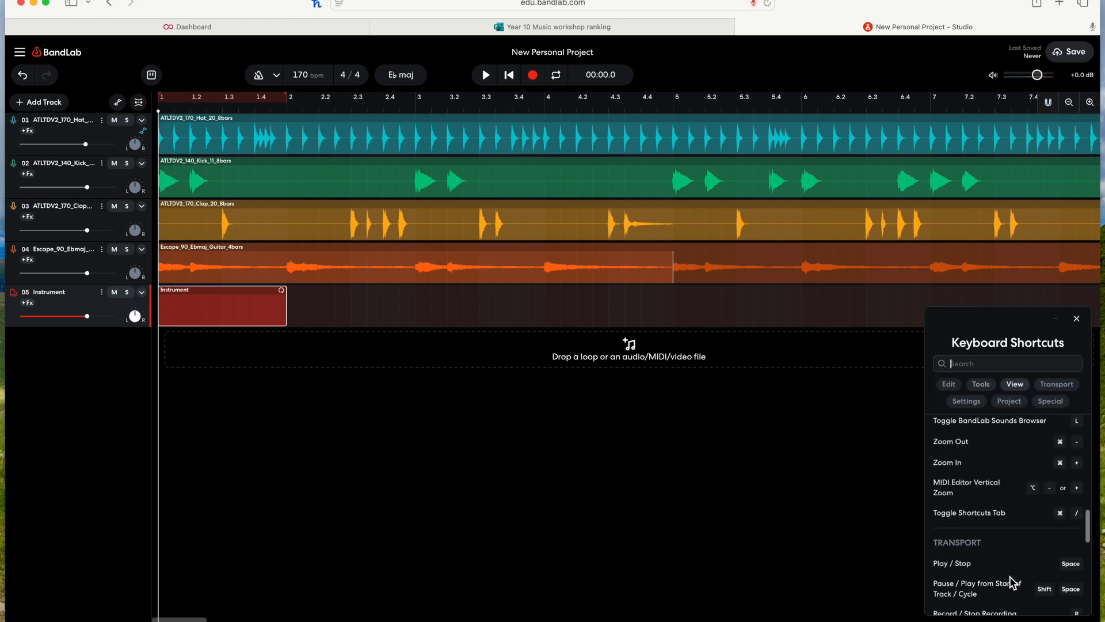
Step: Place the playhead on the Instrument track near bar 3.4 and start and stop playback from there
left_click(513, 298)
scroll(515, 300, "right", 2)
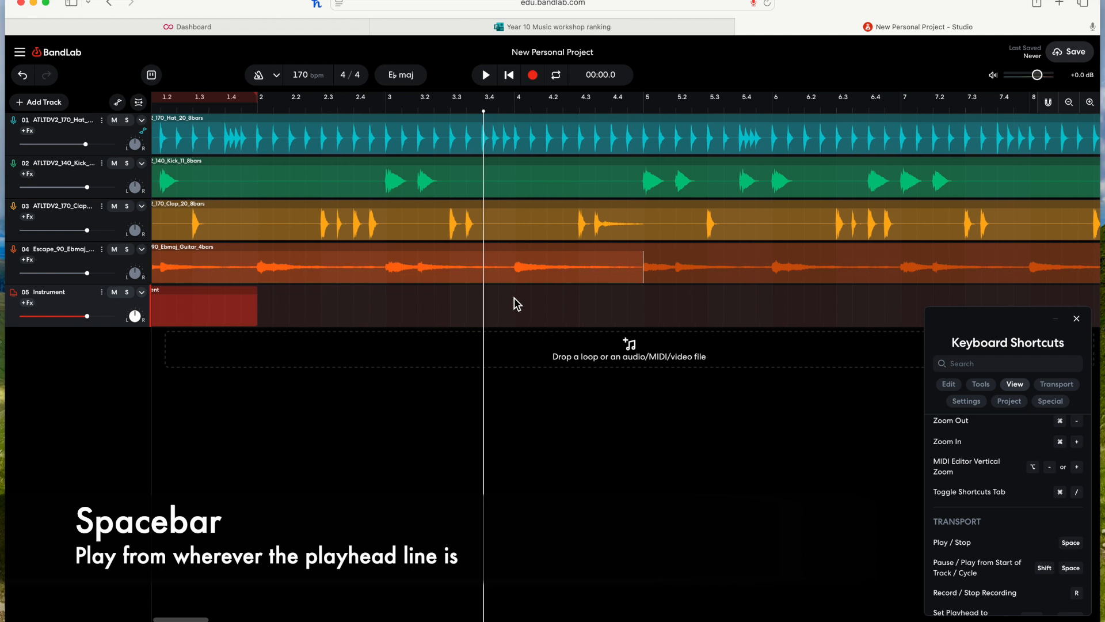
key("space")
key("space")
key("space")
key("space")
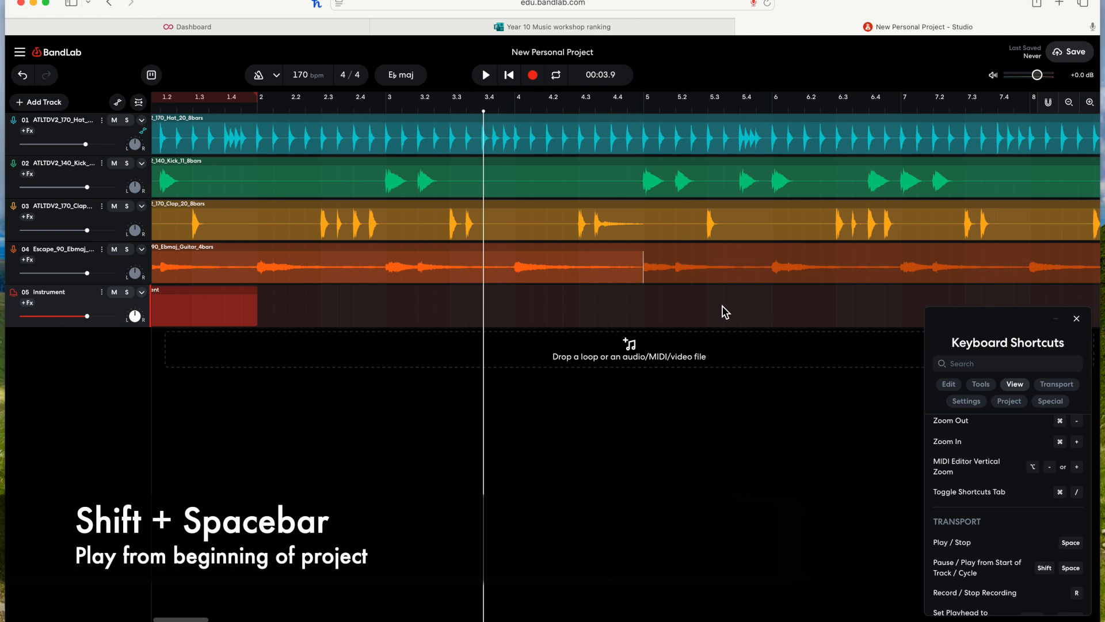
Step: Play the project from its beginning and stop, then play and stop once more
key("shift+space")
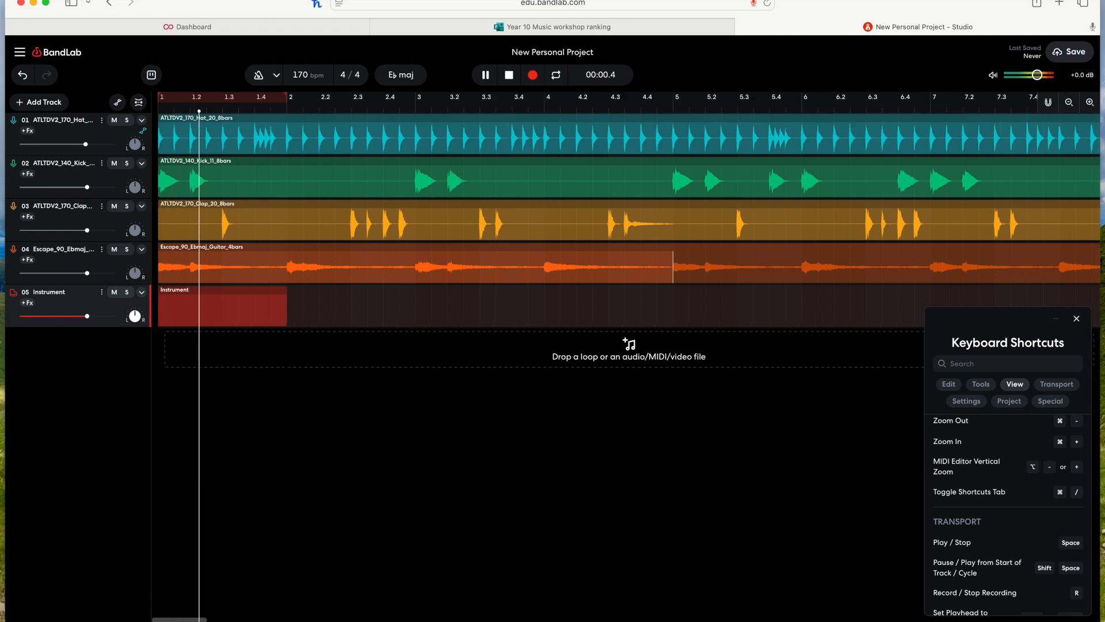
key("space")
scroll(836, 257, "right", 10)
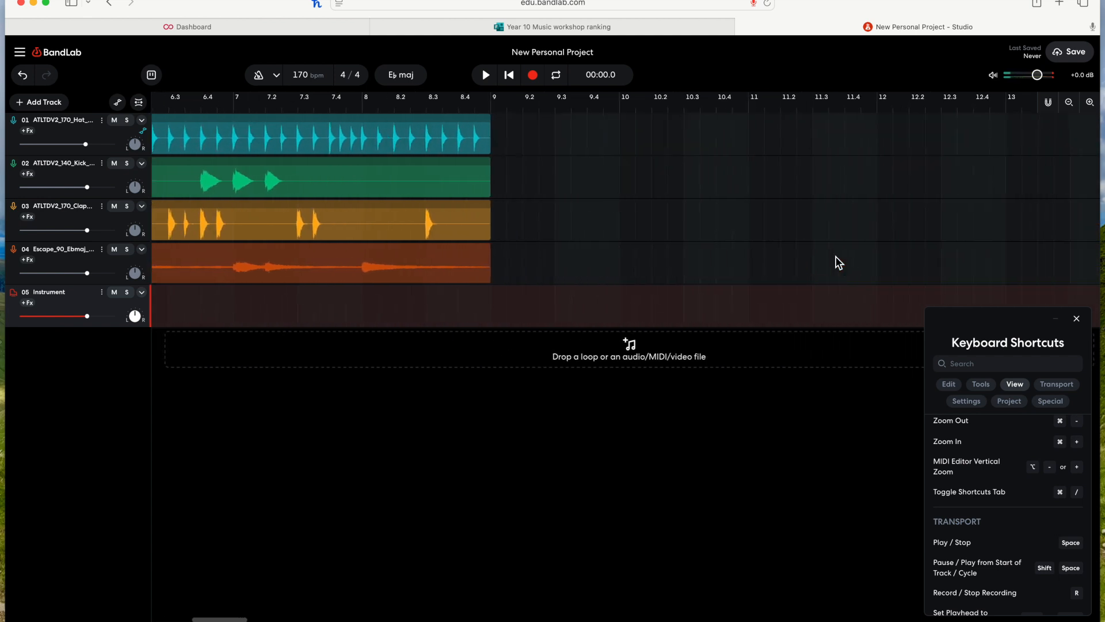
scroll(836, 257, "left", 10)
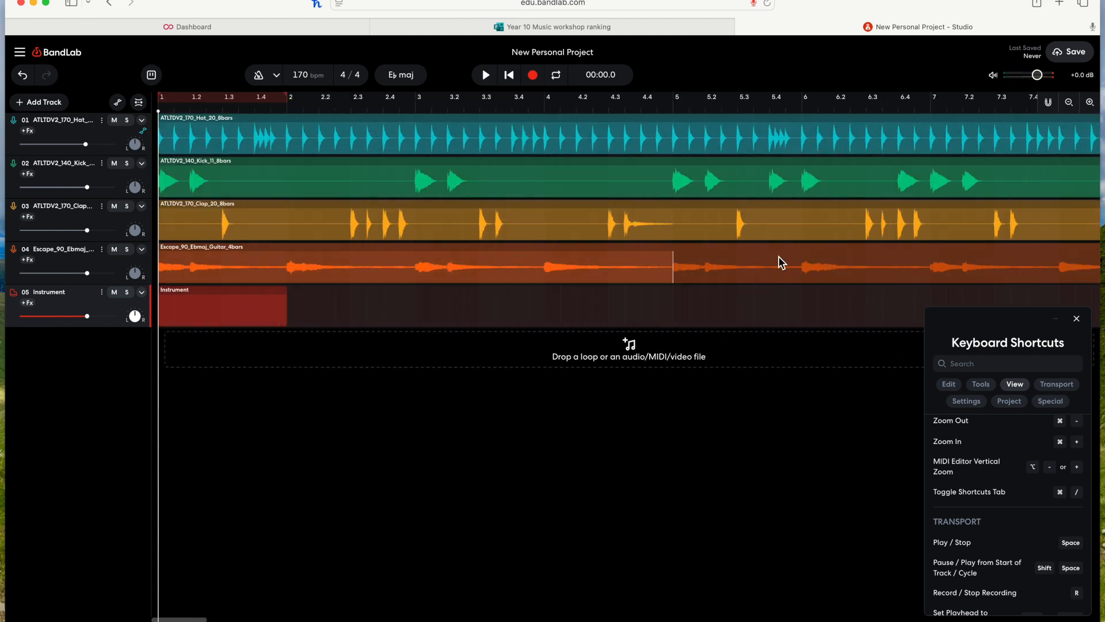
key("space")
key("space")
scroll(1030, 510, "down", 2)
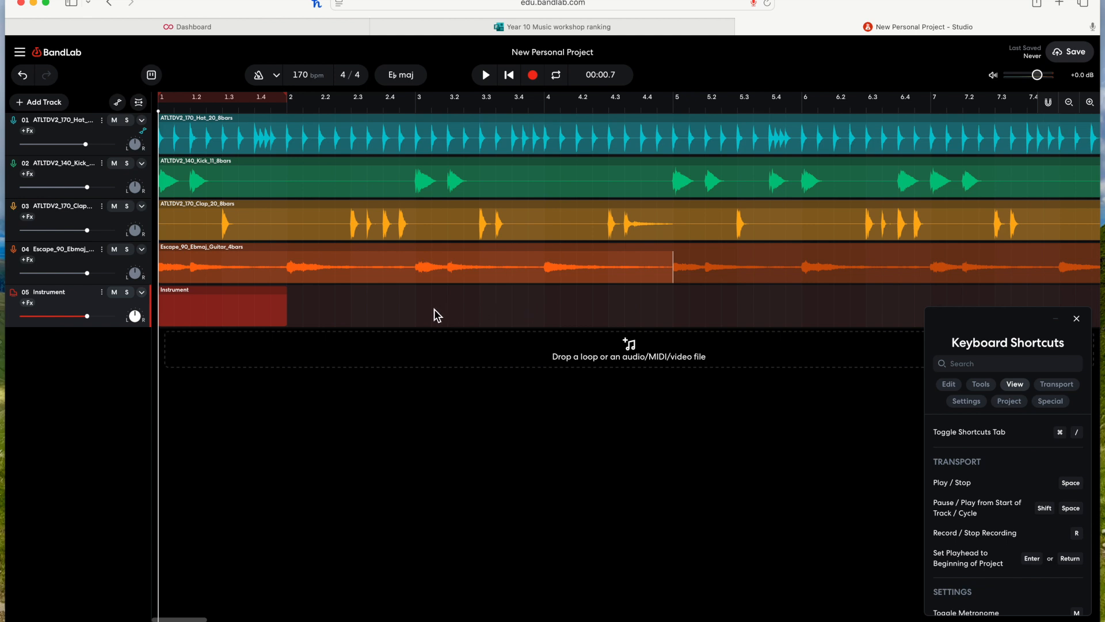
Step: Delete the Instrument region and open the Instrument track's virtual keyboard
left_click(227, 306)
key("Delete")
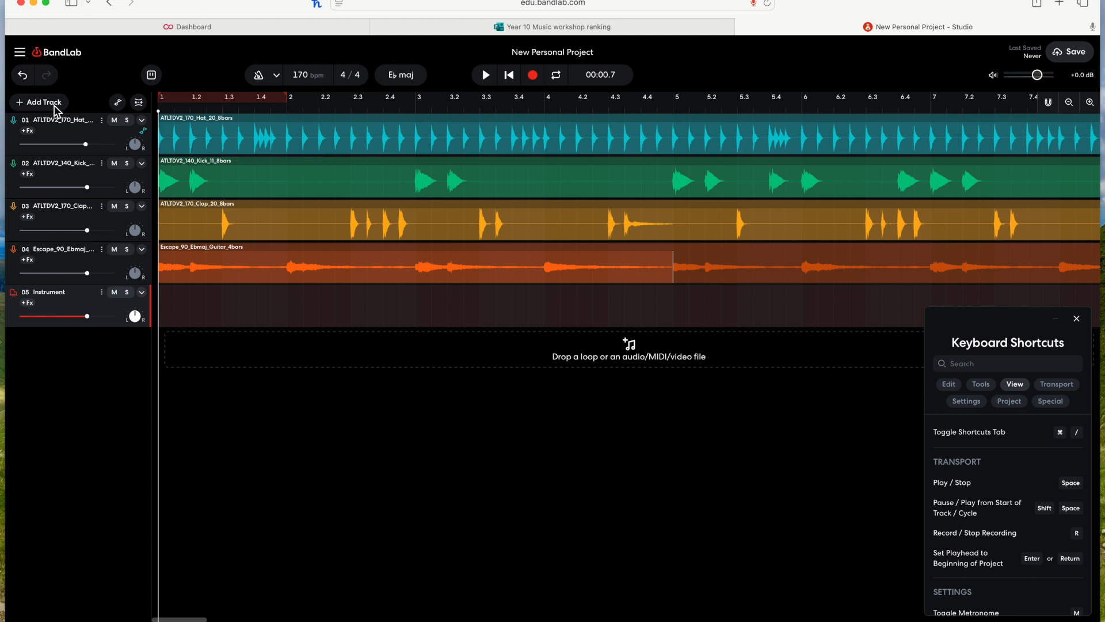
left_click(16, 300)
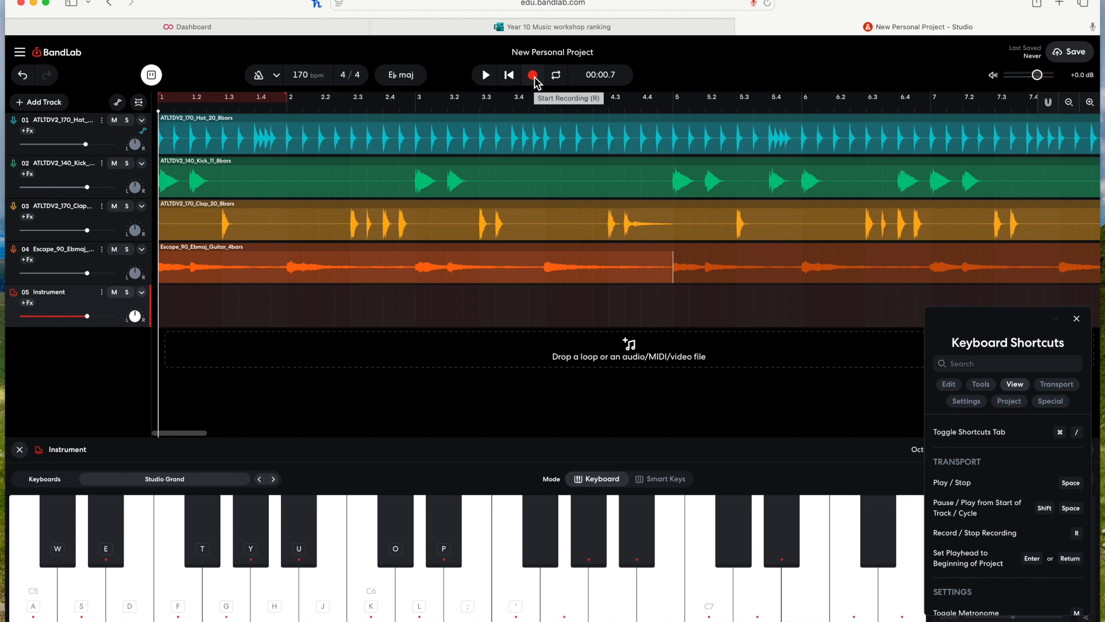
Step: Move the playhead to bar 2 and record a few keyboard notes onto the Instrument track
left_click(345, 316)
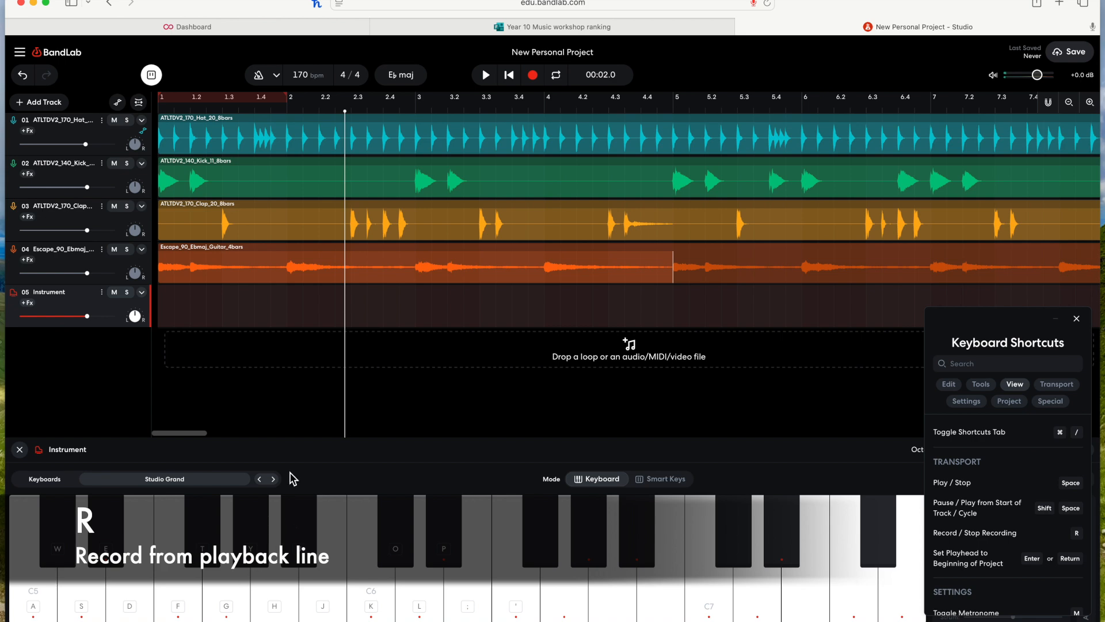
left_click(292, 312)
key("r")
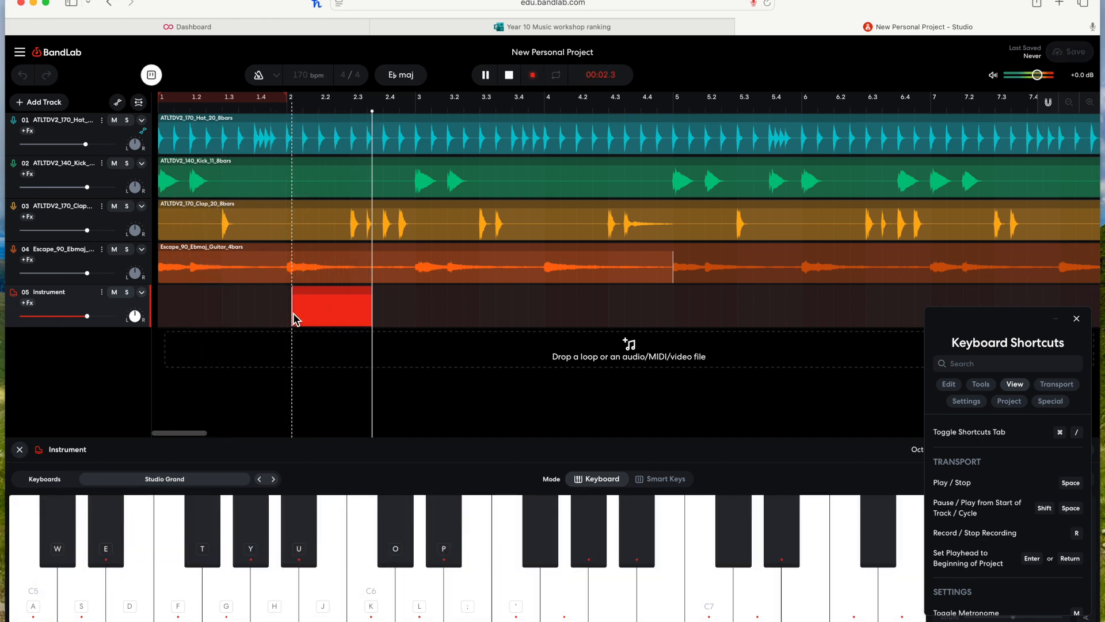
key("f")
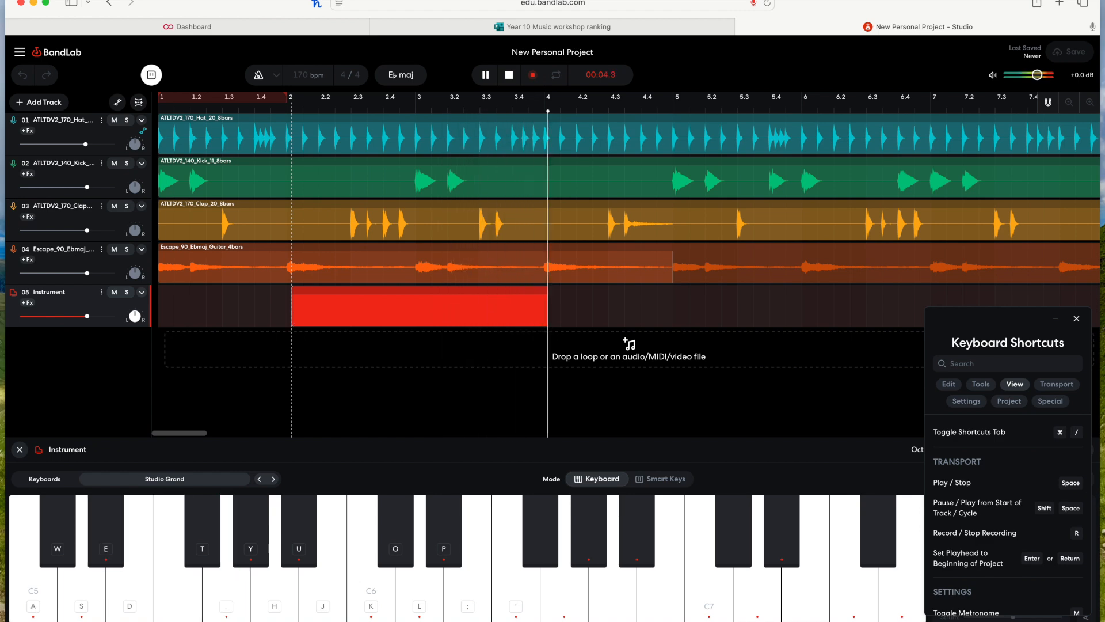
key("a")
key("j")
key("e")
key("r")
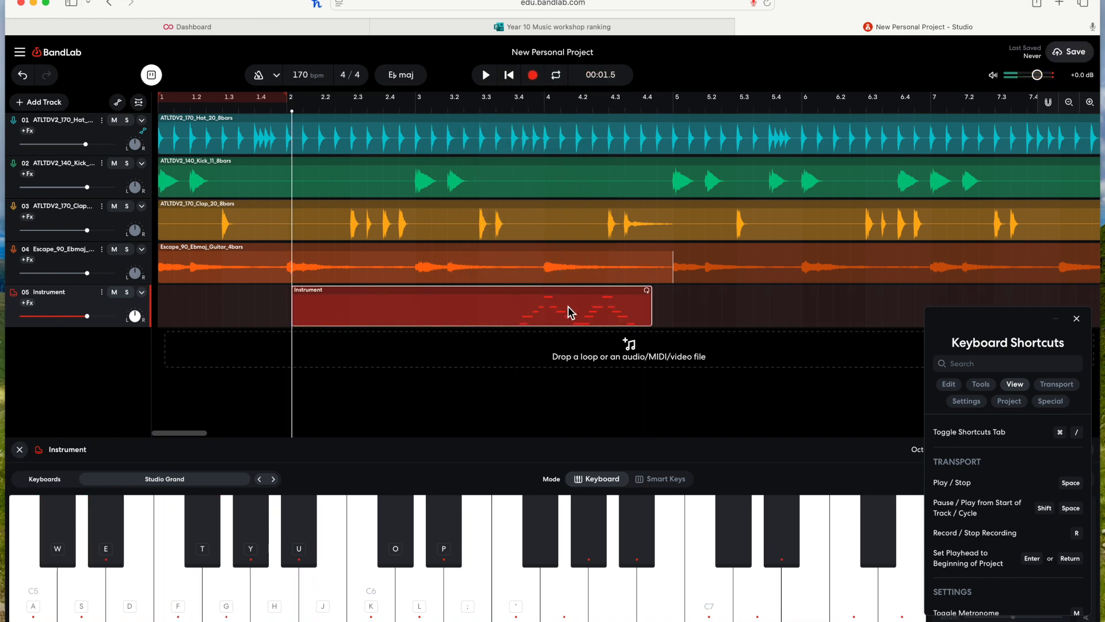
Step: Delete the recorded region and close the virtual keyboard
key("BackSpace")
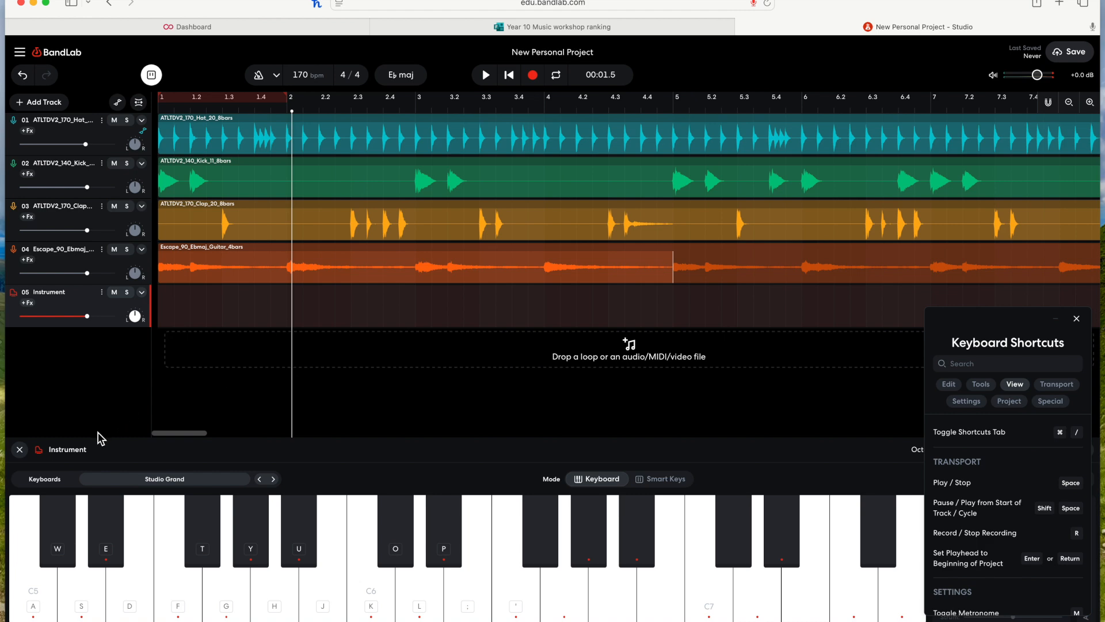
left_click(21, 450)
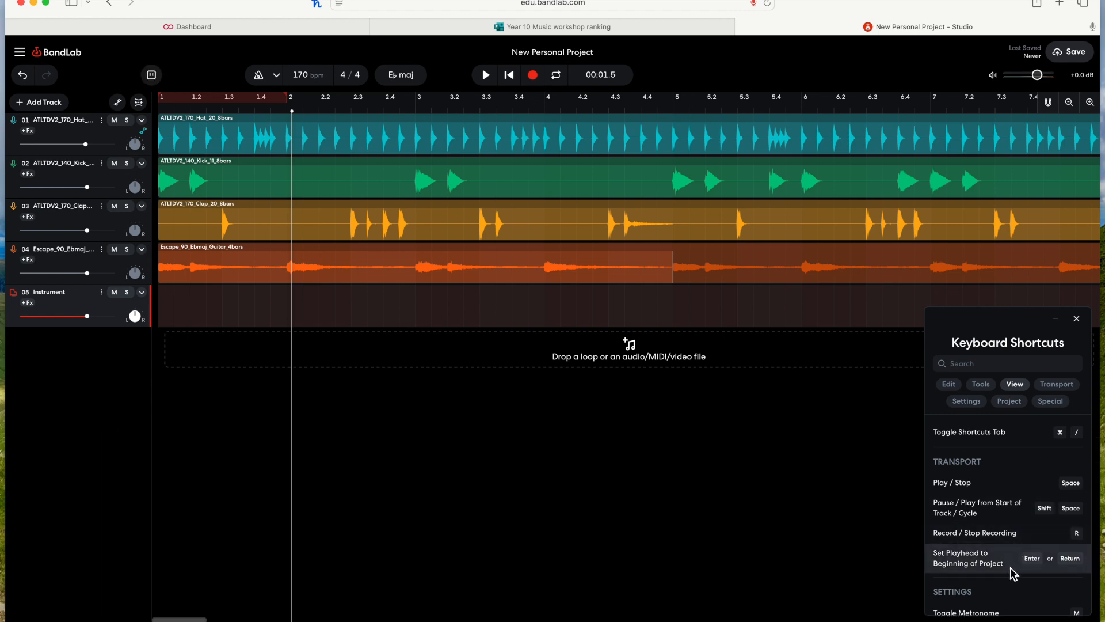
Step: Move the playhead back to the beginning of the project
key("Return")
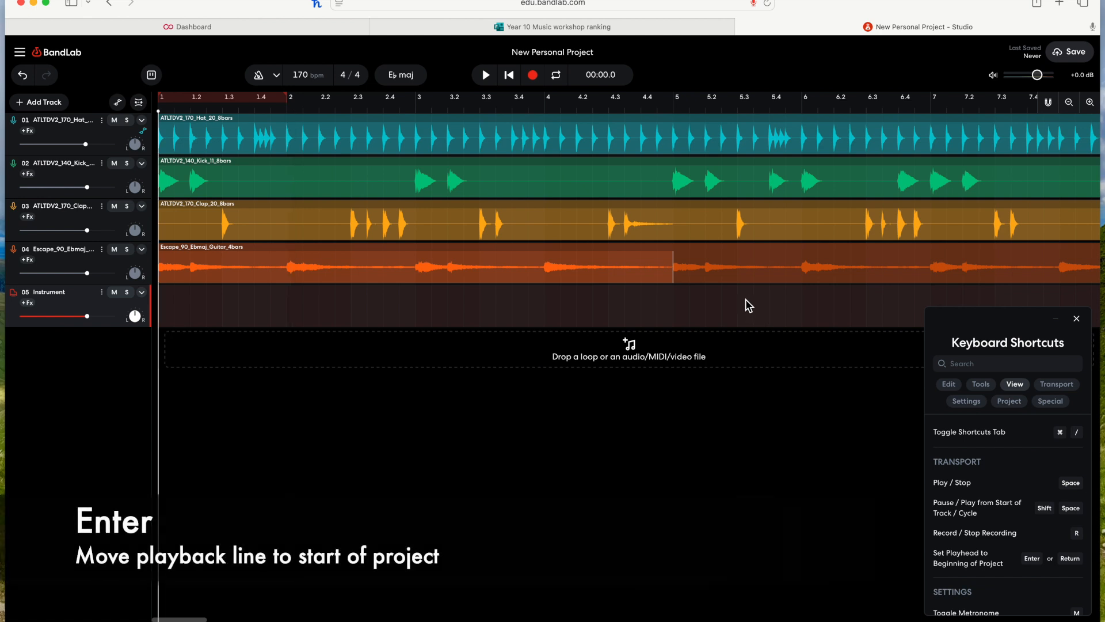
left_click_drag(158, 303, 459, 300)
key("Return")
Step: Toggle the metronome on using its shortcut listed in the shortcuts panel's Settings section
scroll(1026, 514, "down", 1)
scroll(1026, 514, "down", 2)
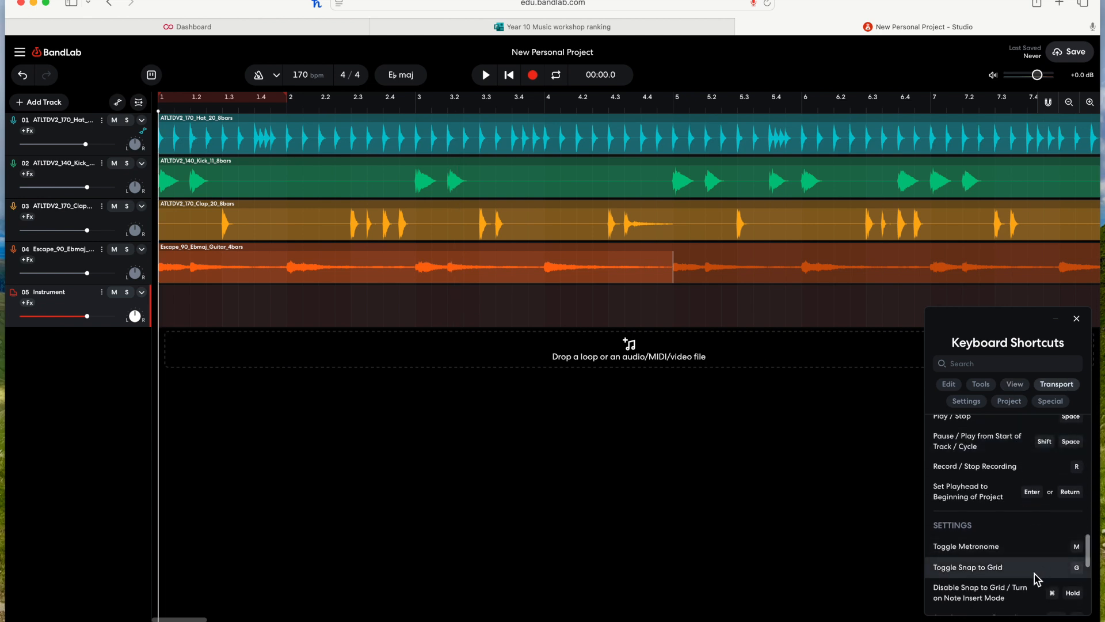
scroll(679, 313, "right", 1)
key("m")
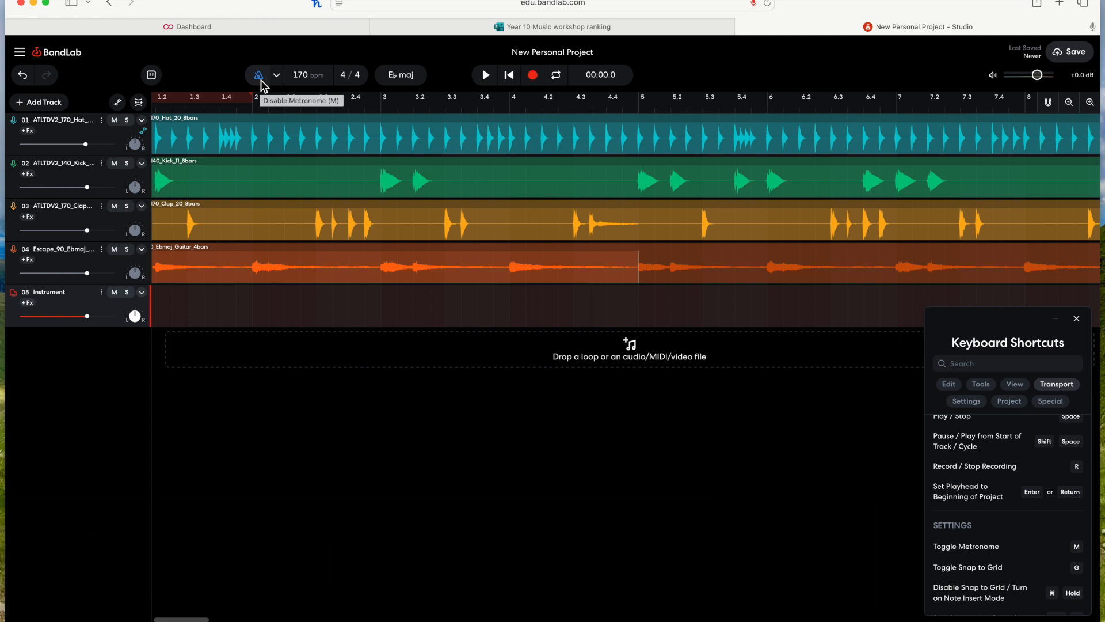
scroll(369, 321, "left", 2)
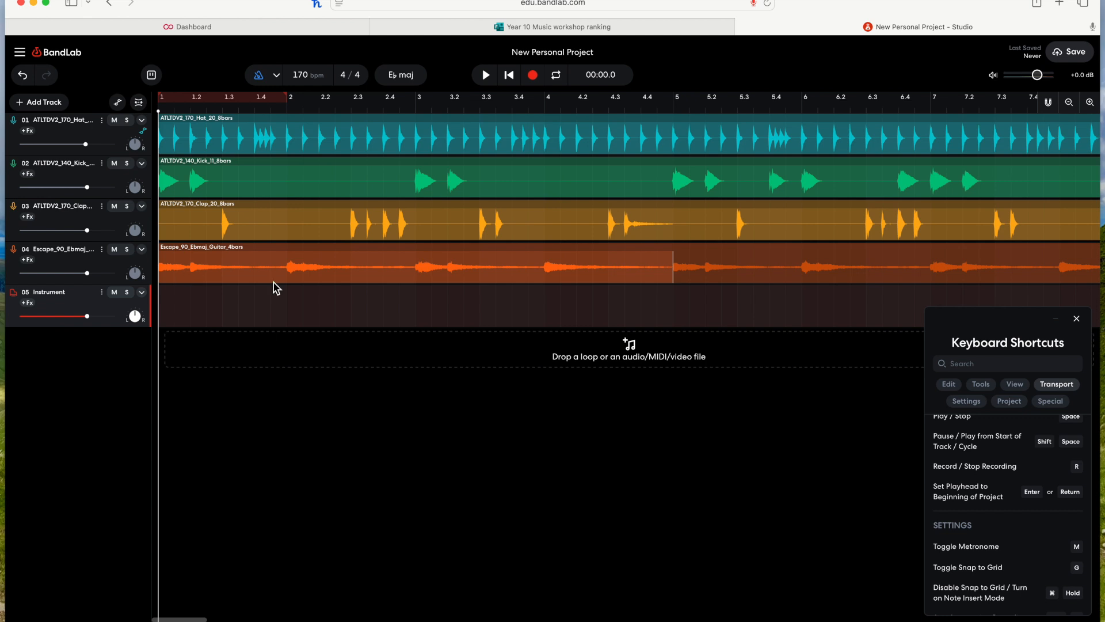
scroll(426, 317, "right", 6)
scroll(426, 317, "right", 10)
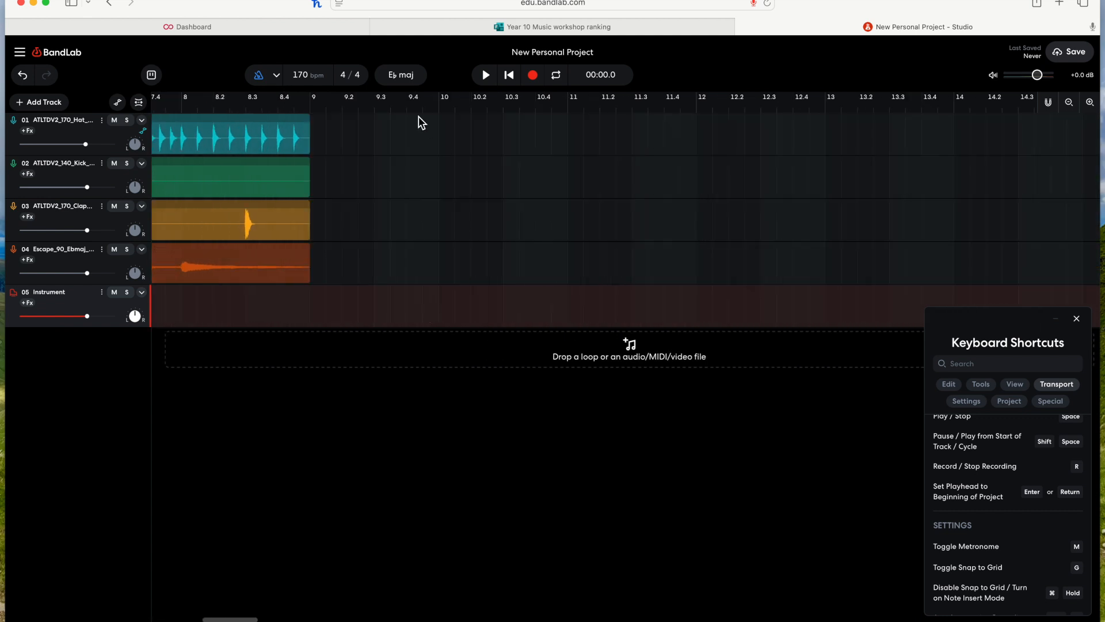
Step: Place the playhead at bar 10, toggle the metronome, and start and stop playback twice
left_click(440, 114)
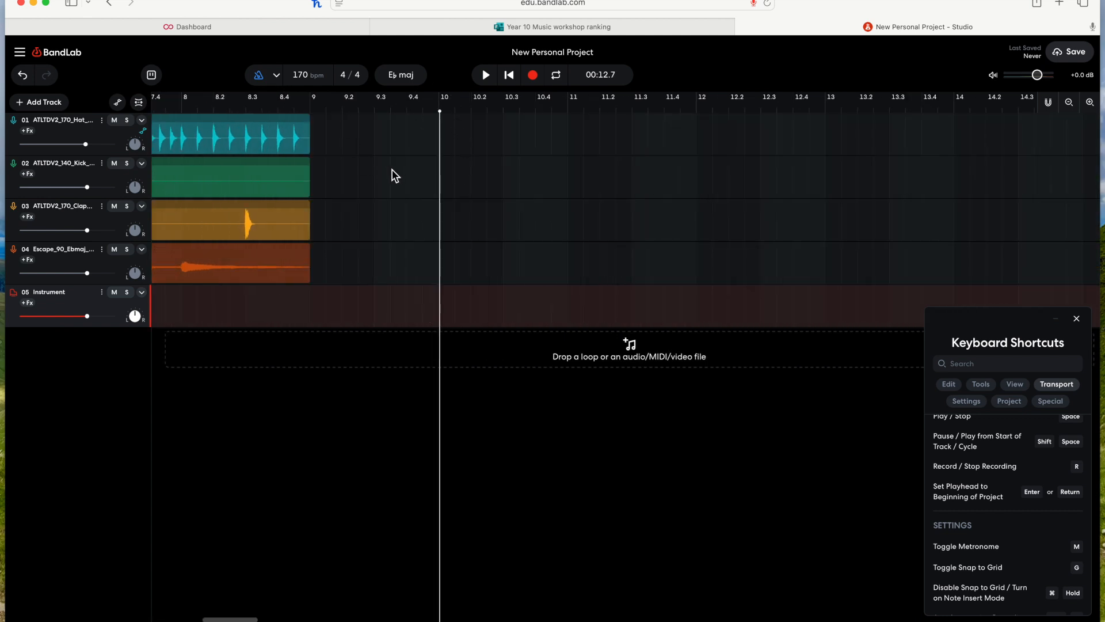
key("m")
key("space")
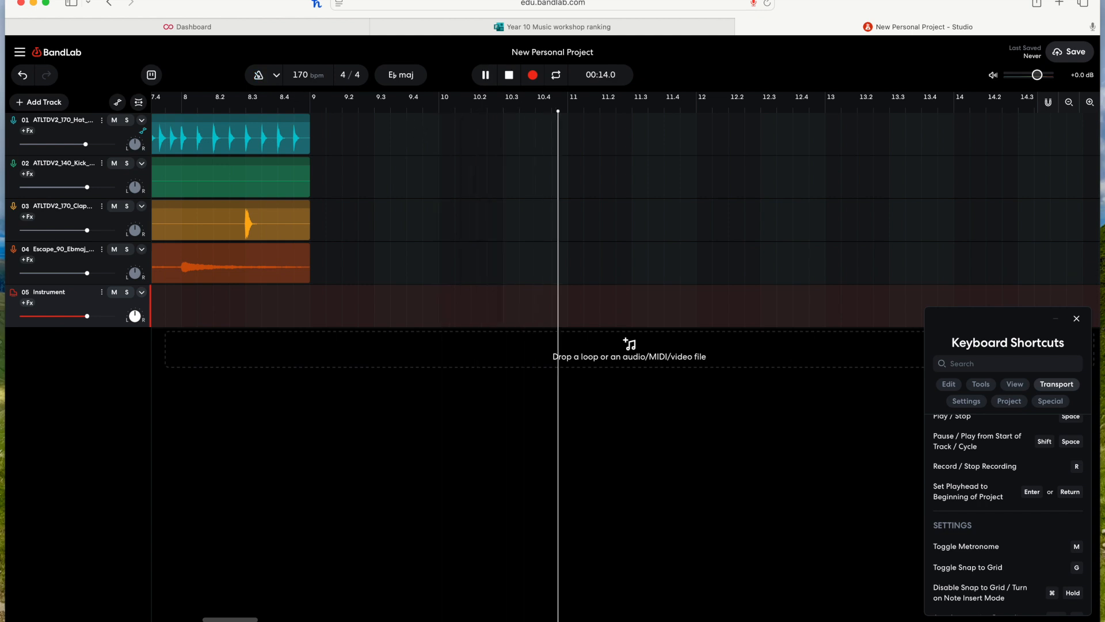
key("space")
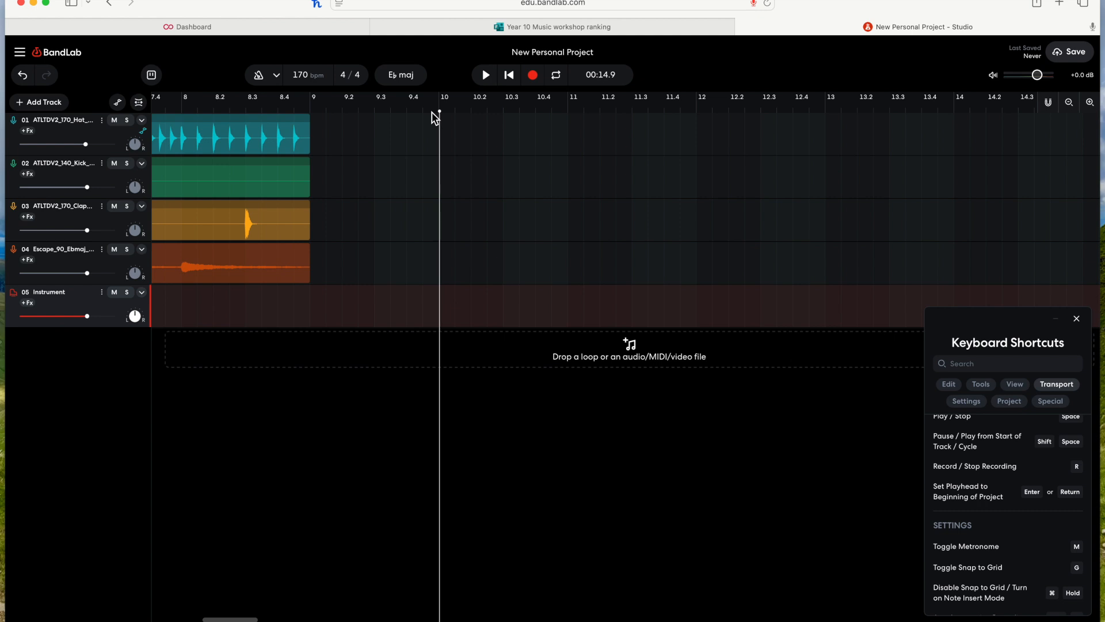
key("space")
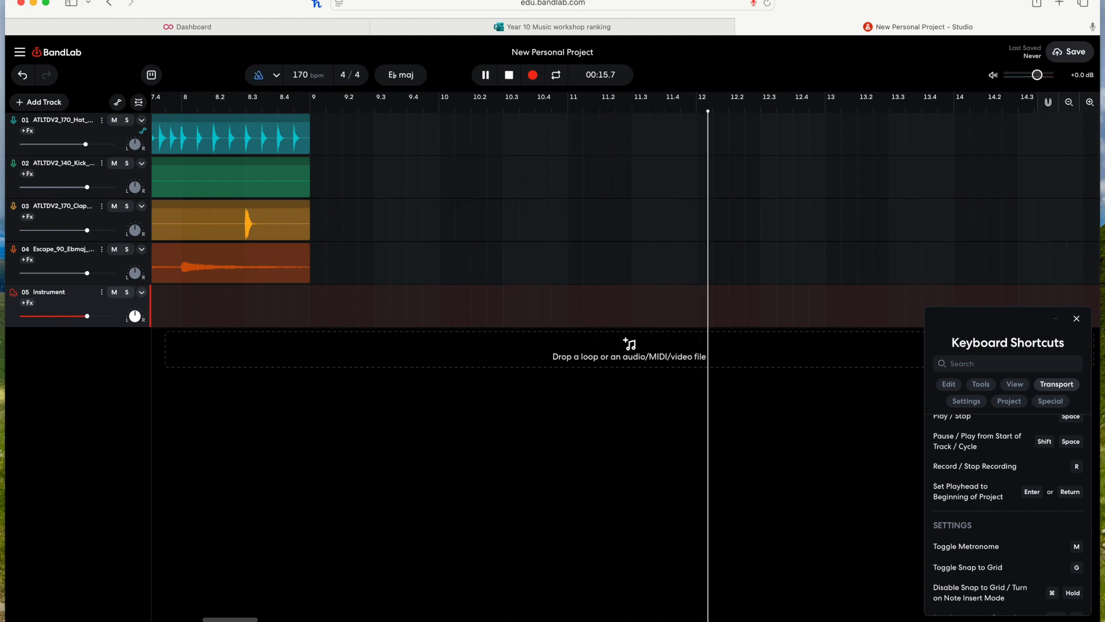
key("space")
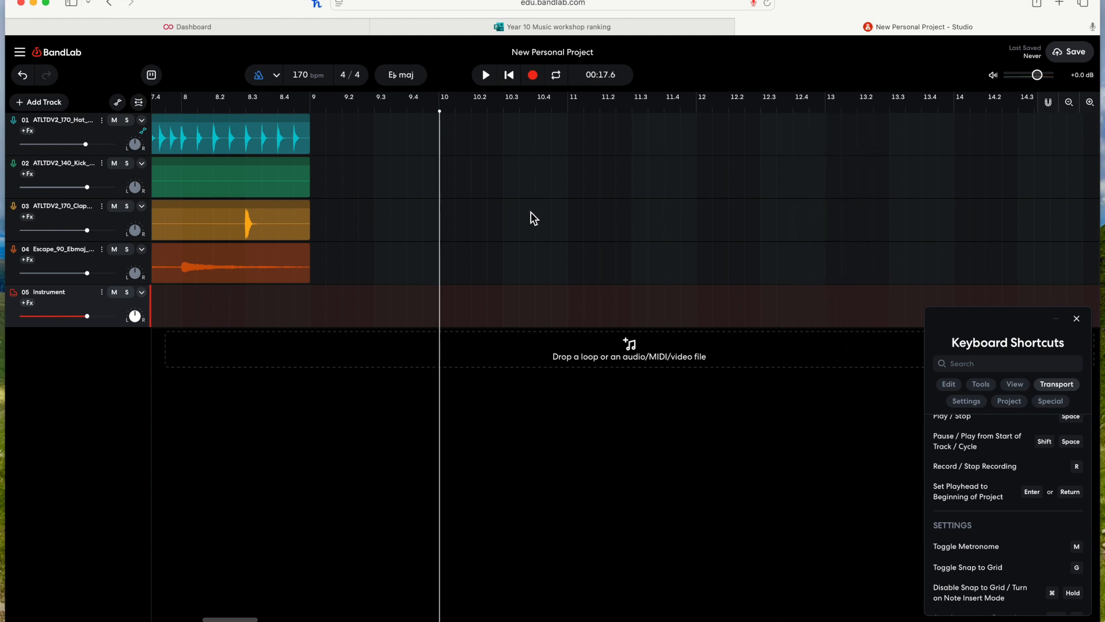
Step: Select the guitar track and toggle snap to grid off and back on
scroll(519, 214, "left", 2)
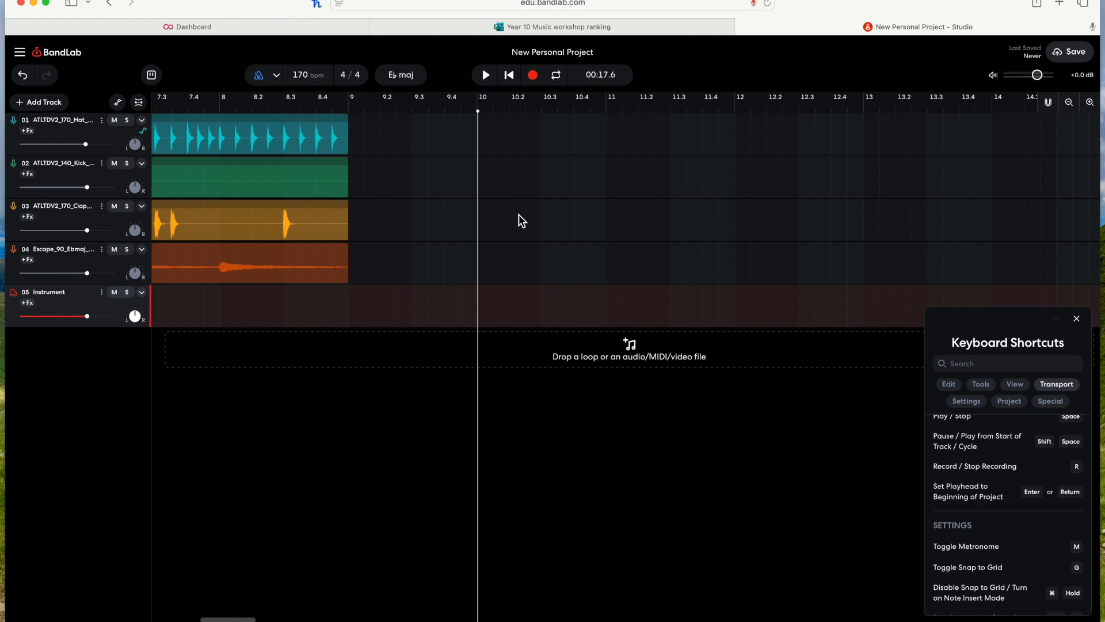
scroll(520, 220, "left", 2)
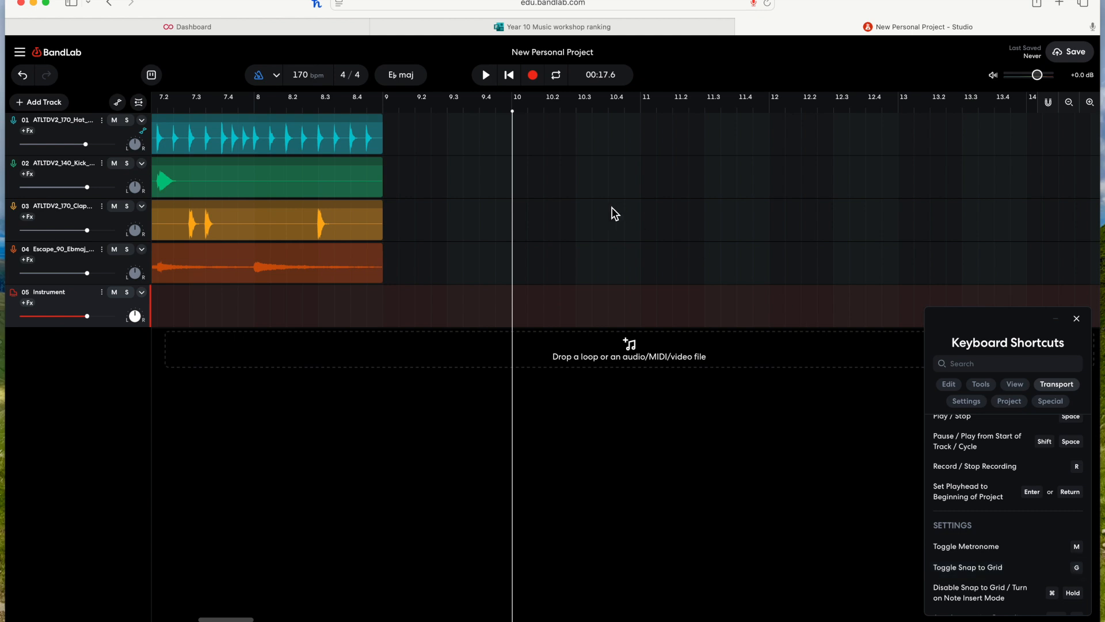
scroll(615, 213, "left", 5)
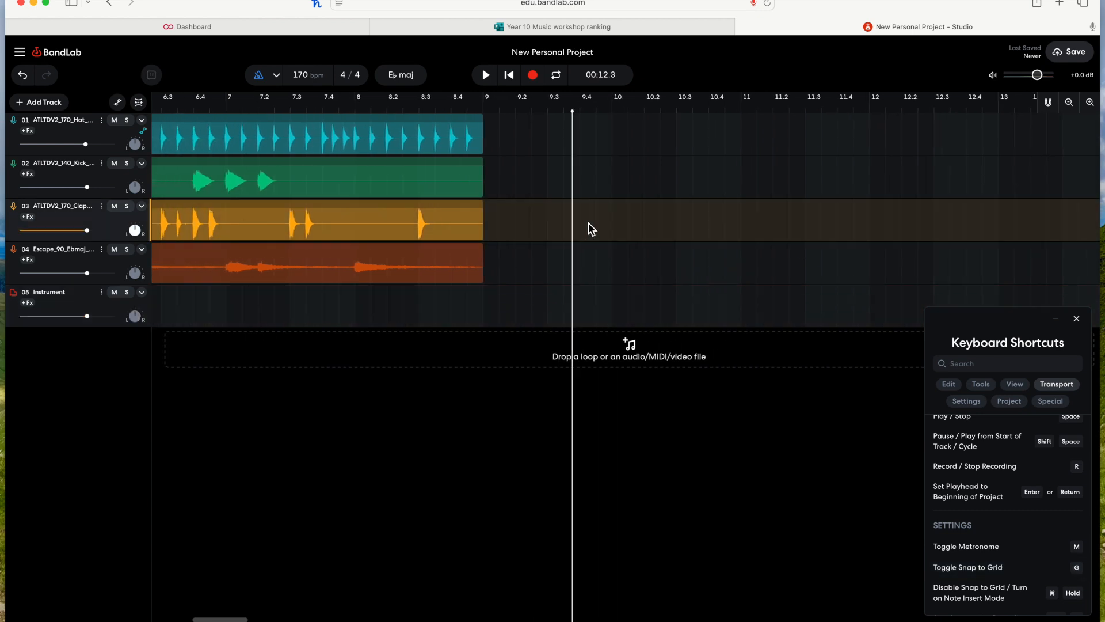
scroll(570, 242, "left", 1)
left_click(569, 246)
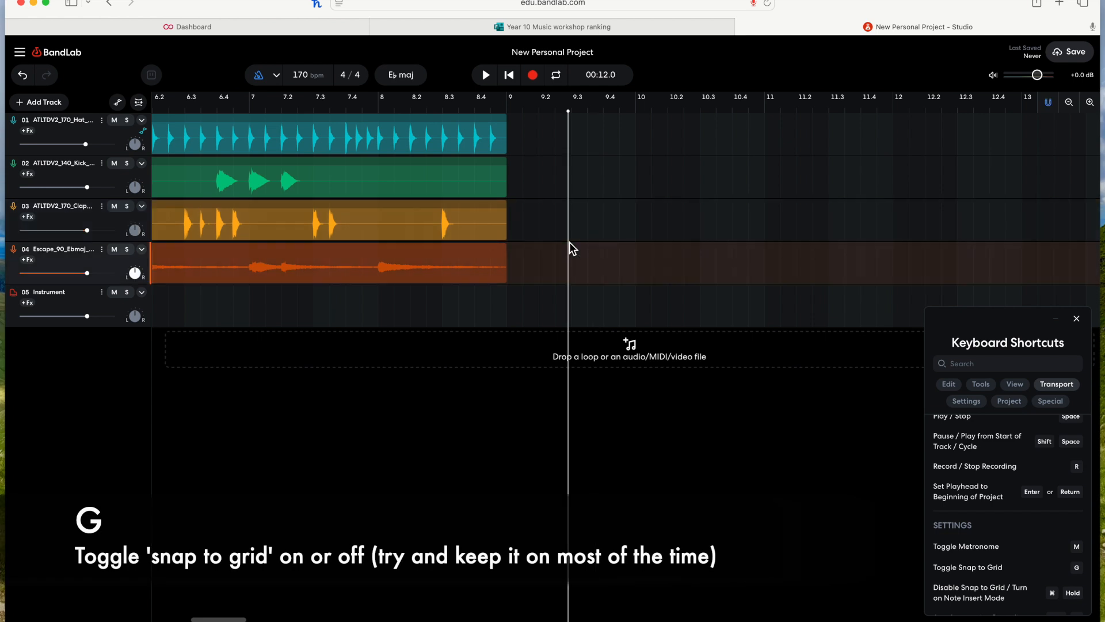
key("g")
key("g")
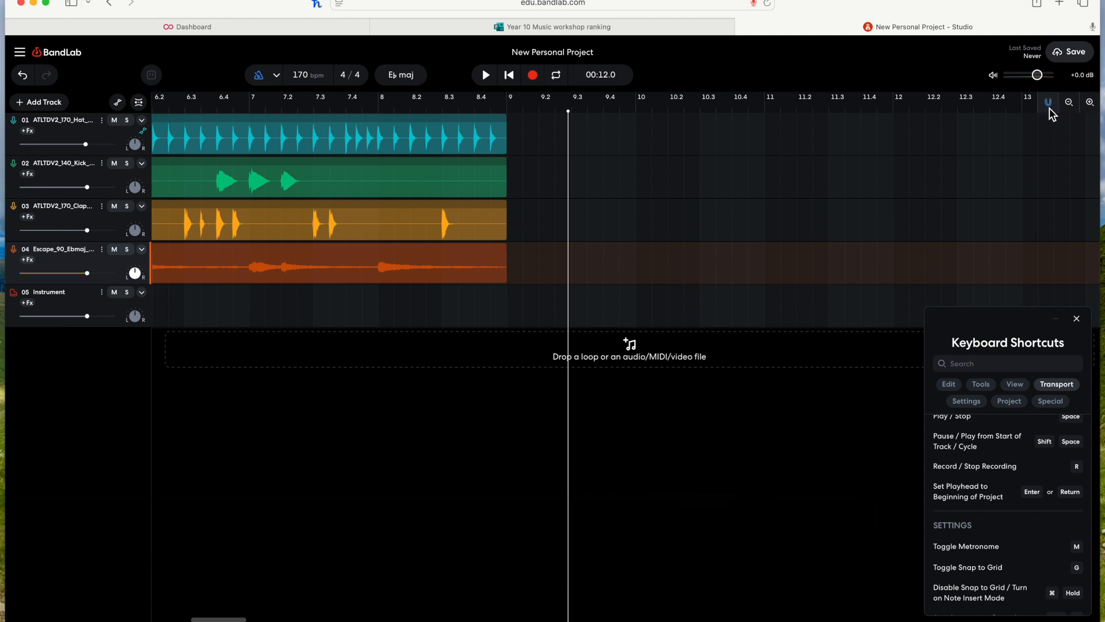
Step: Turn snap to grid off
scroll(815, 233, "left", 5)
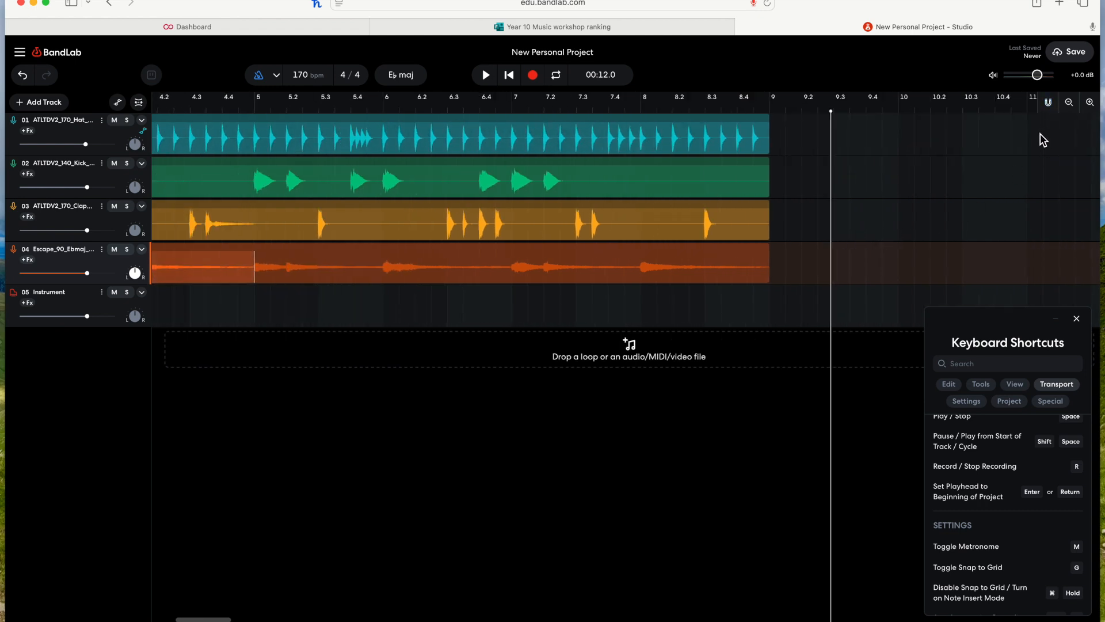
key("g")
Step: Nudge the hi-hat region slightly right without moving its automation, then undo the move
scroll(572, 146, "left", 4)
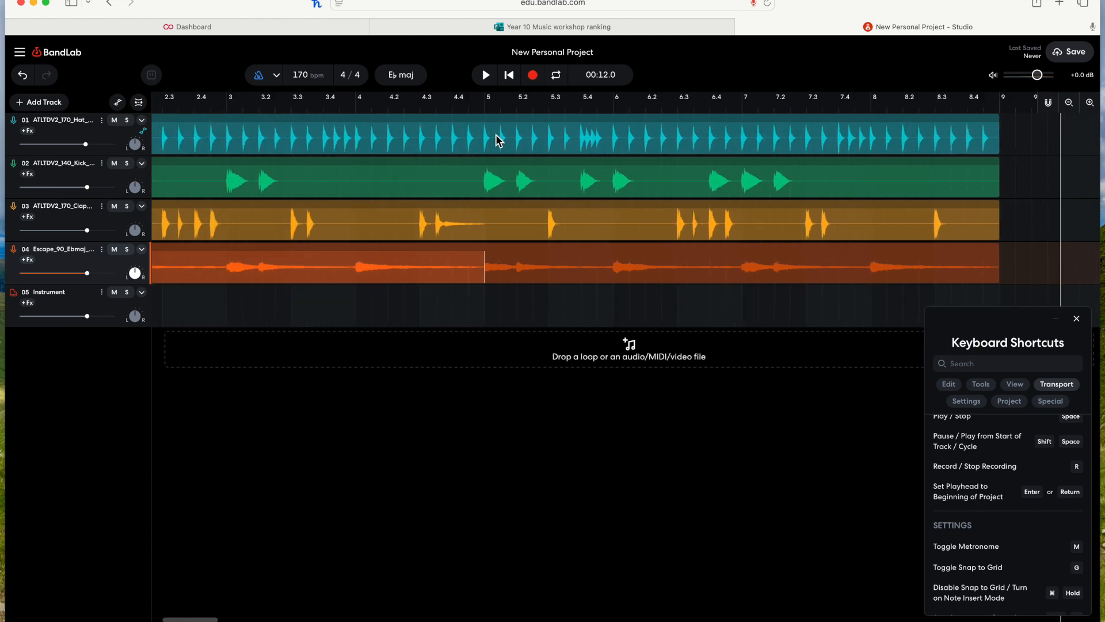
scroll(879, 122, "right", 4)
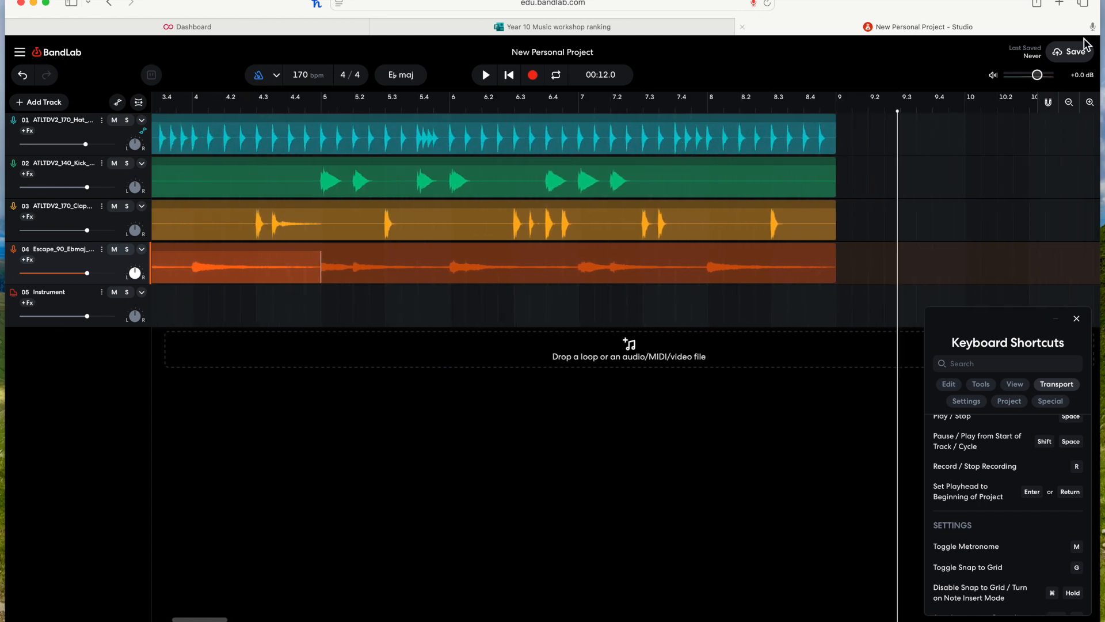
left_click(1090, 103)
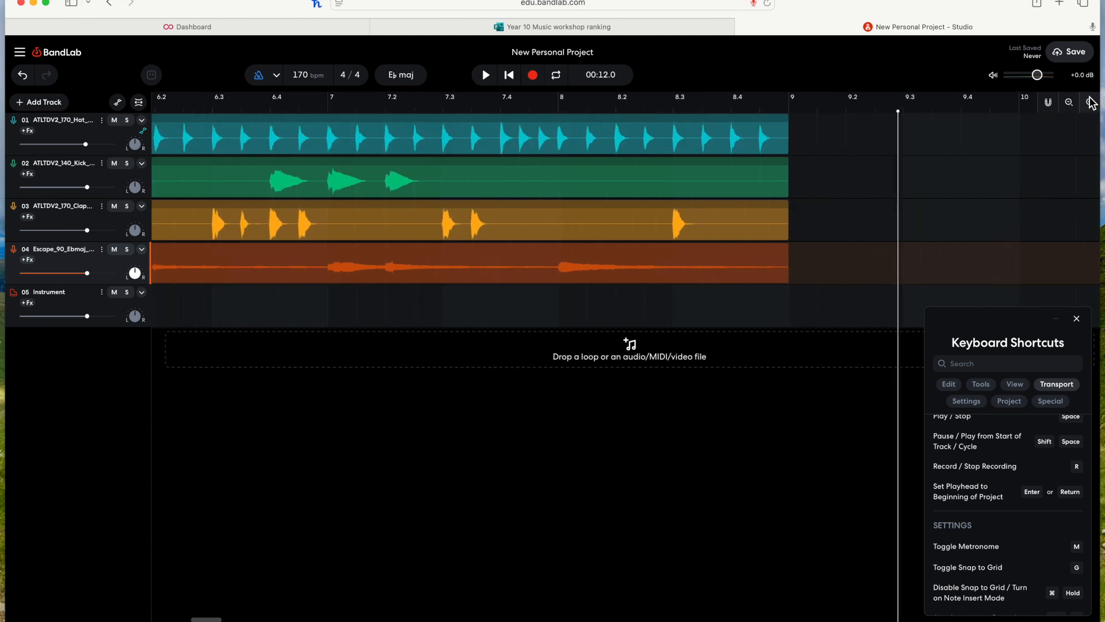
left_click(703, 140)
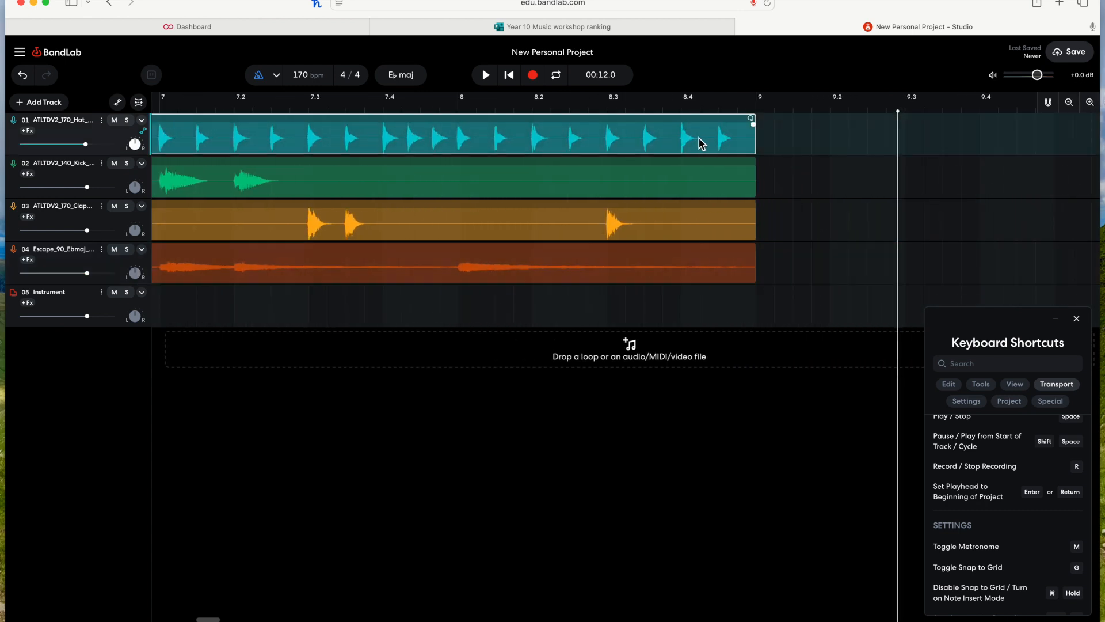
left_click_drag(702, 140, 746, 145)
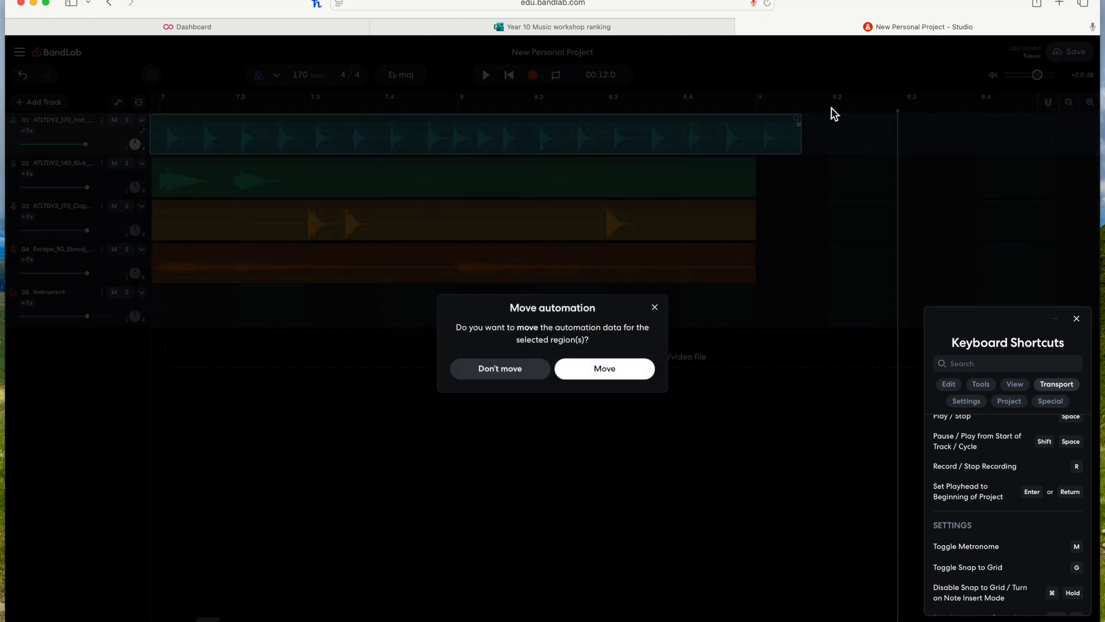
left_click(526, 375)
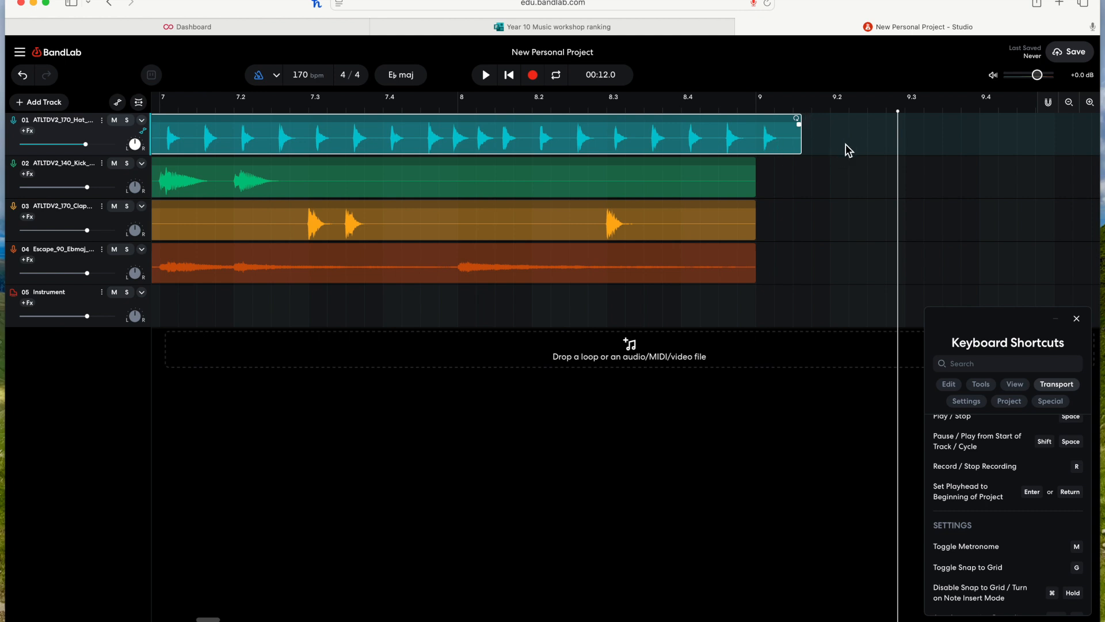
key("super+z")
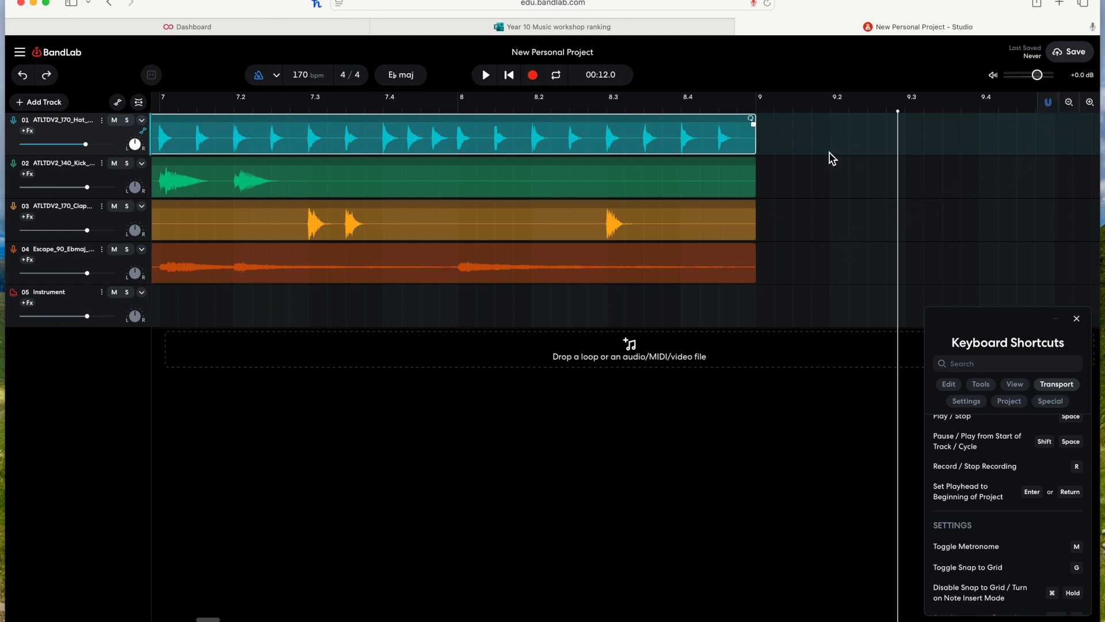
Step: Move the hi-hat region slightly right with its automation, then slide it back to end on bar 9
left_click_drag(690, 137, 708, 141)
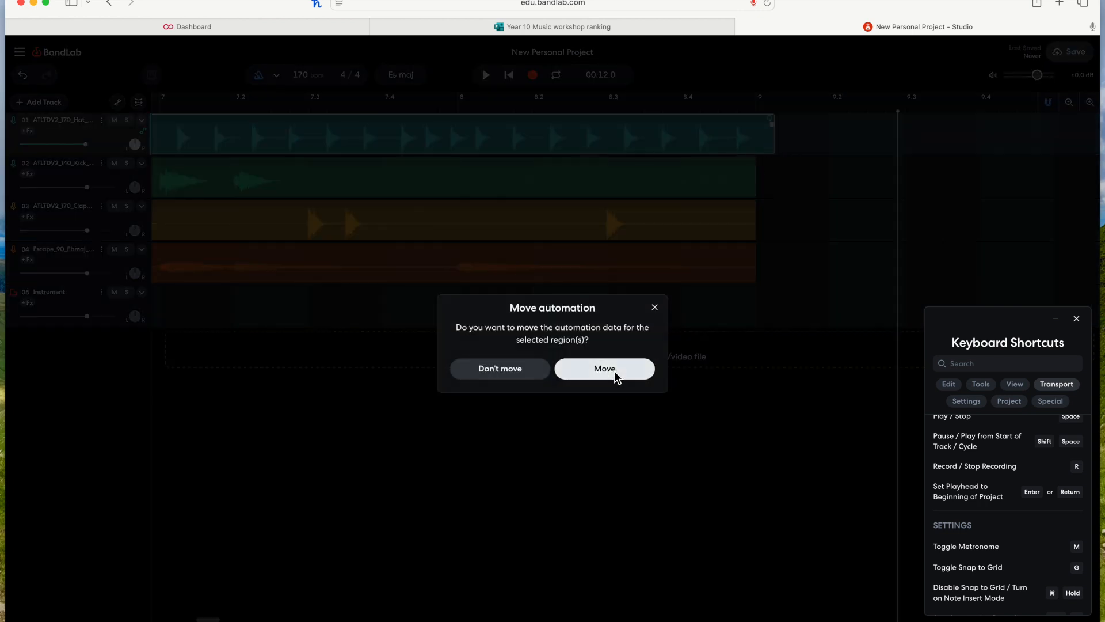
left_click(656, 307)
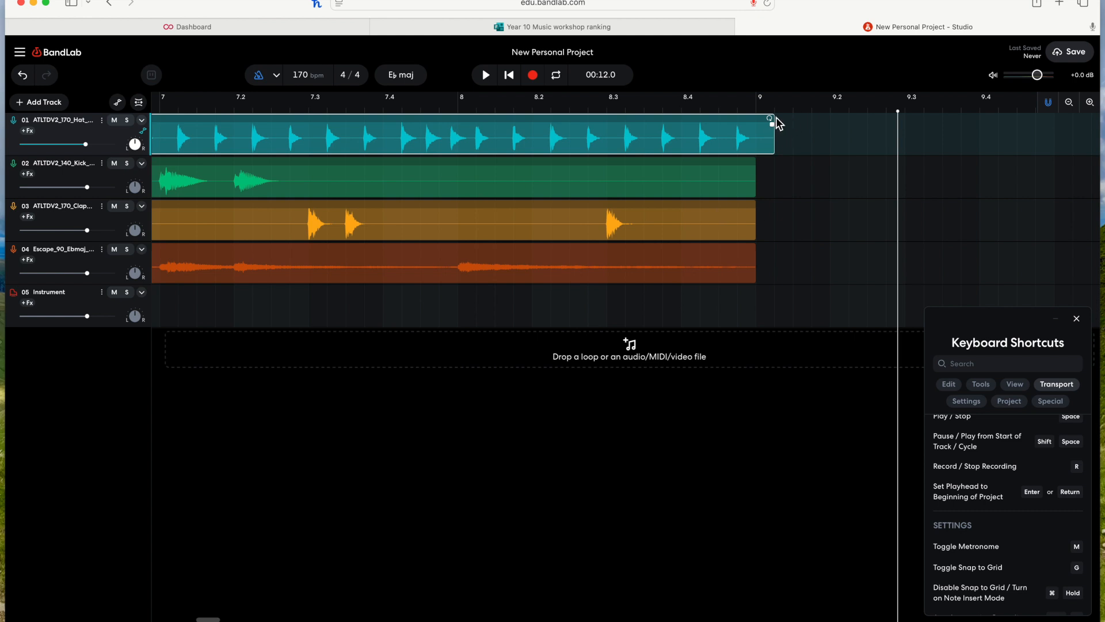
left_click_drag(778, 110, 750, 101)
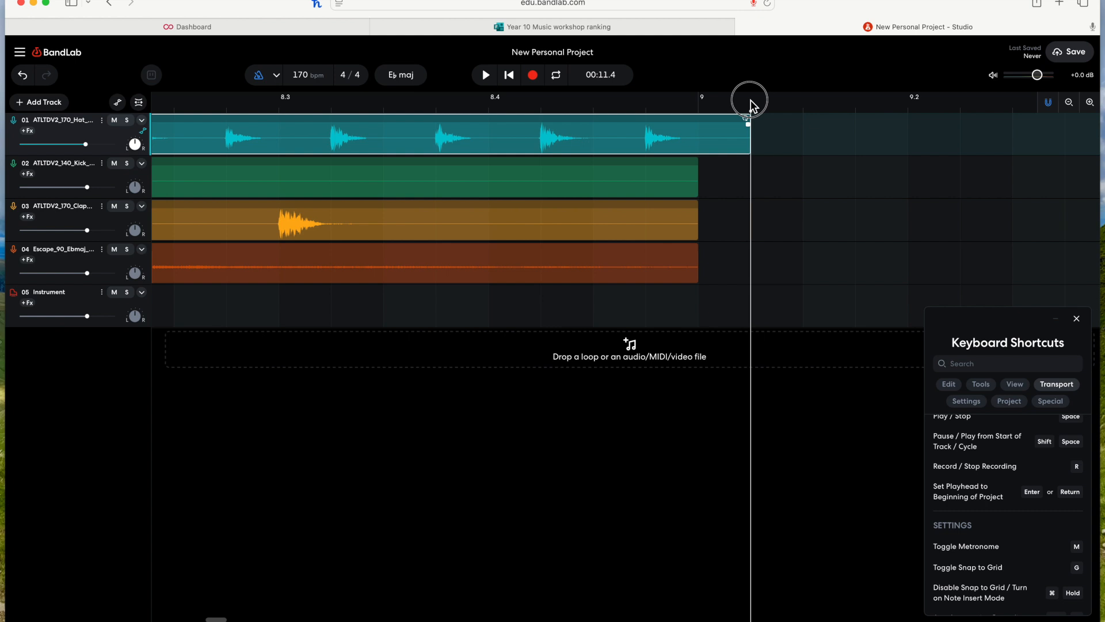
left_click(688, 133)
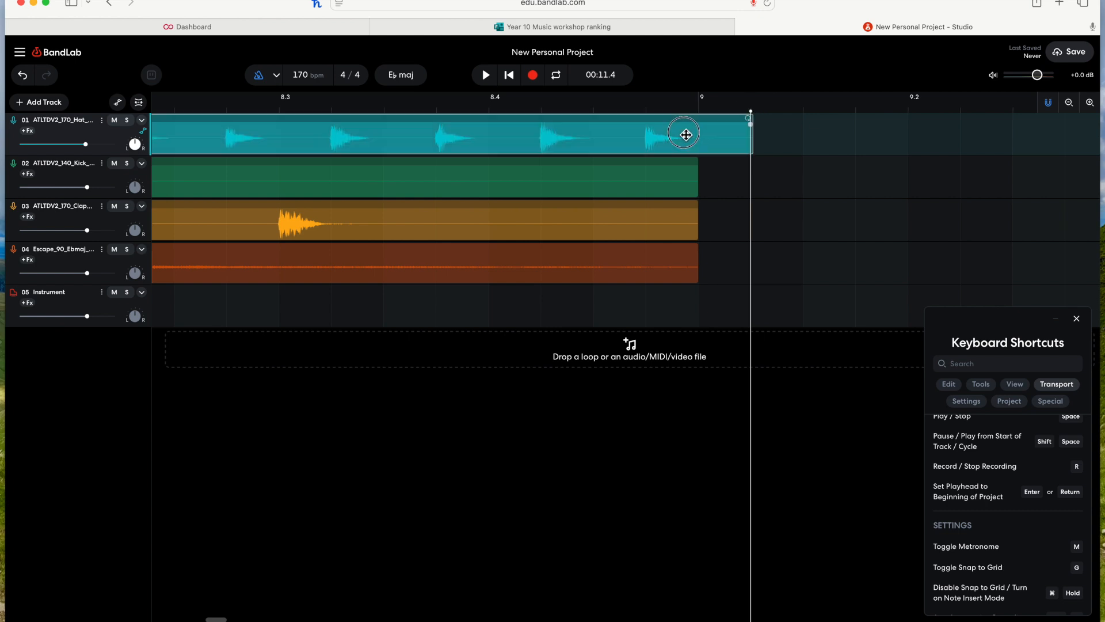
left_click_drag(696, 135, 627, 151)
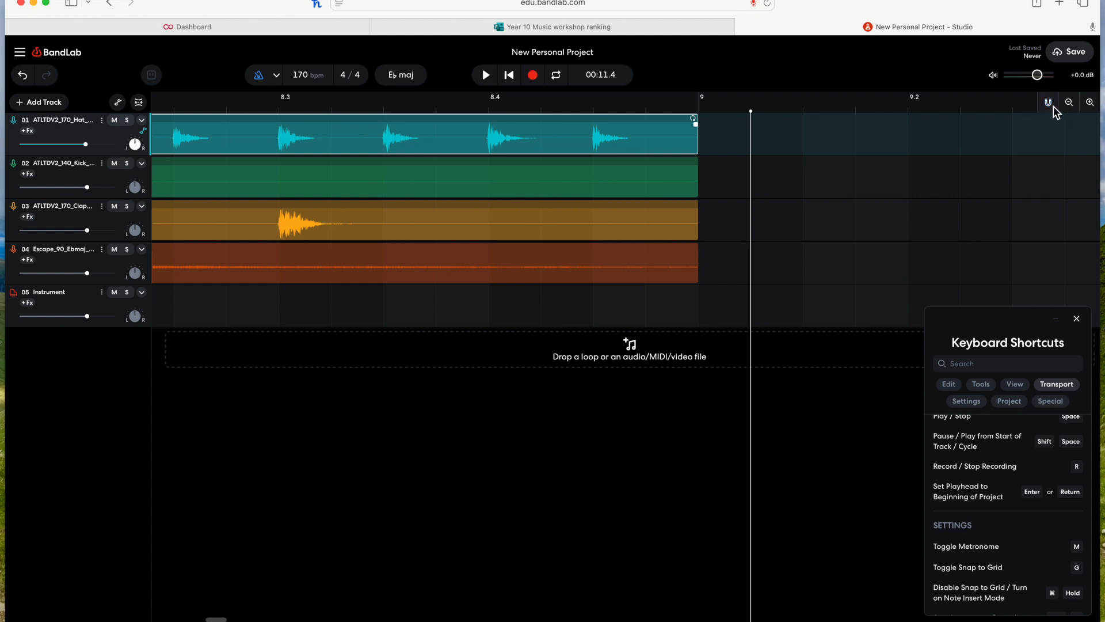
Step: Turn snap to grid back on and zoom out to see the whole arrangement
scroll(838, 216, "down", 1)
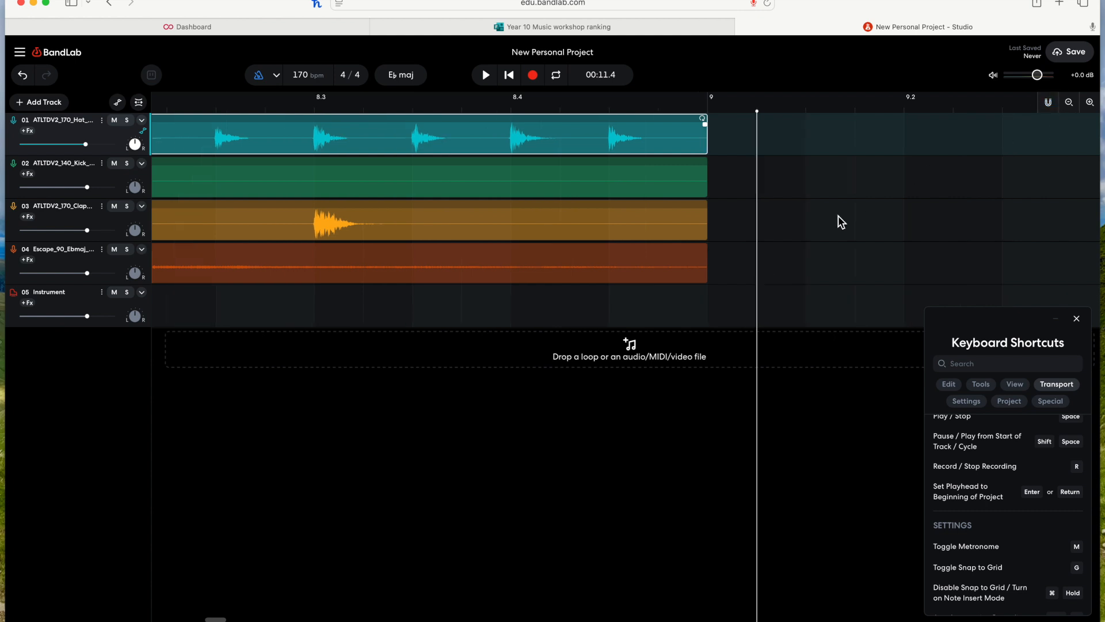
scroll(838, 215, "down", 3)
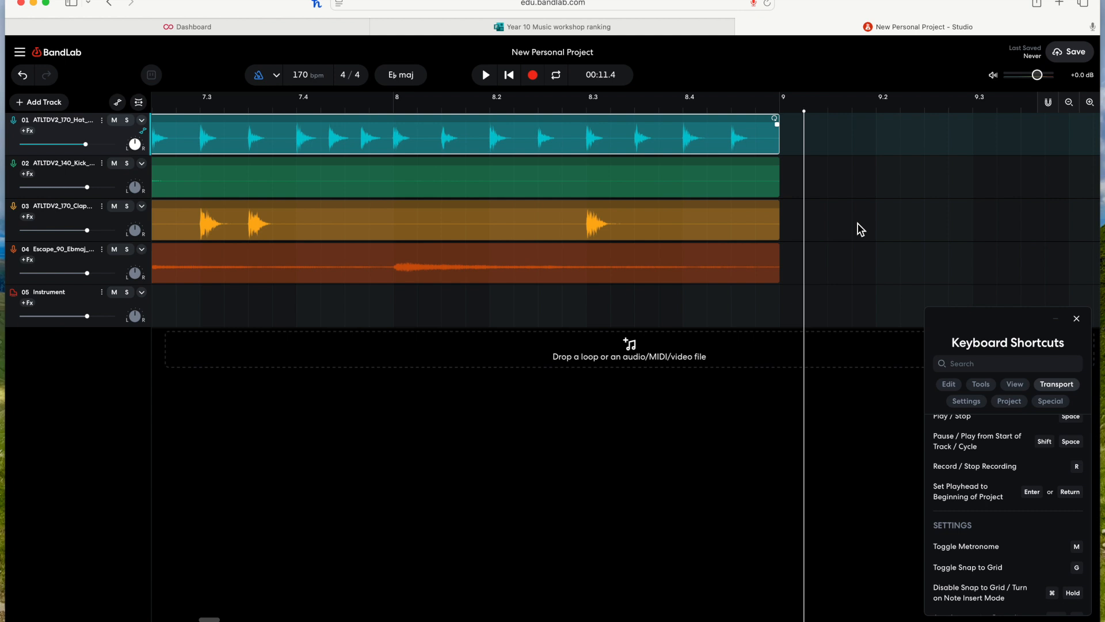
left_click(1050, 105)
key("g")
left_click(1090, 103)
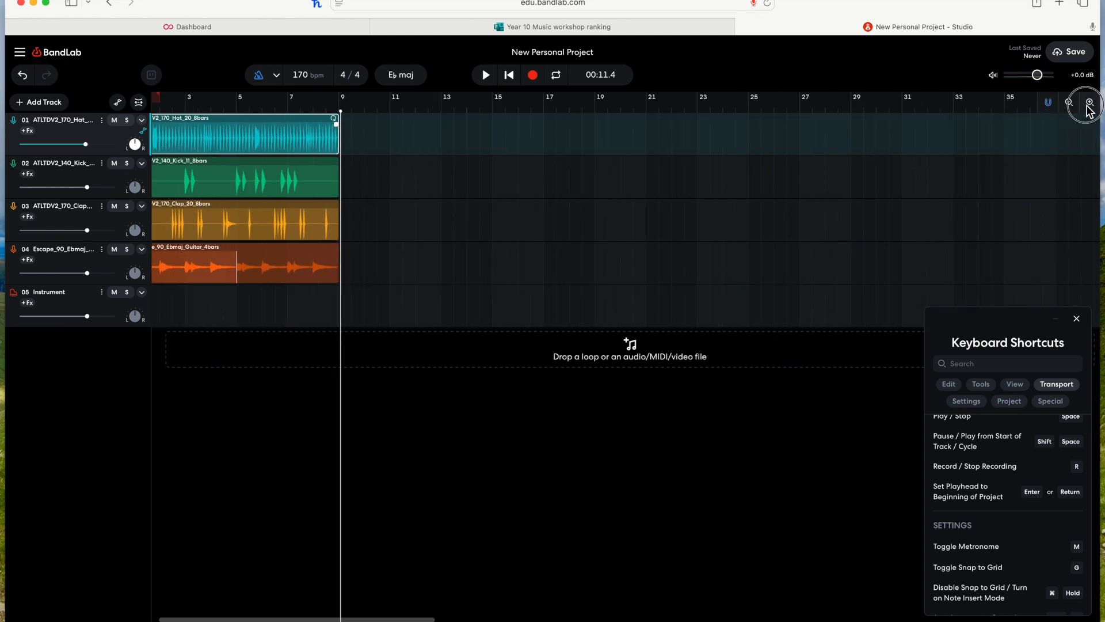
left_click(1088, 104)
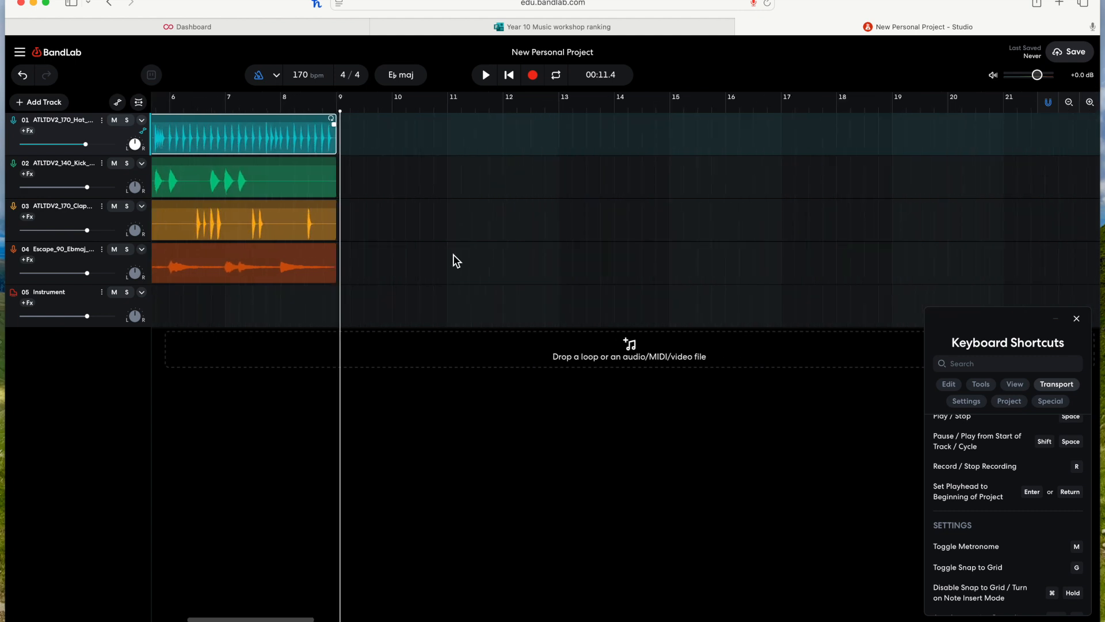
Step: Create an empty MIDI region at bar 1 on the Instrument track and open it in the editor
scroll(461, 256, "left", 5)
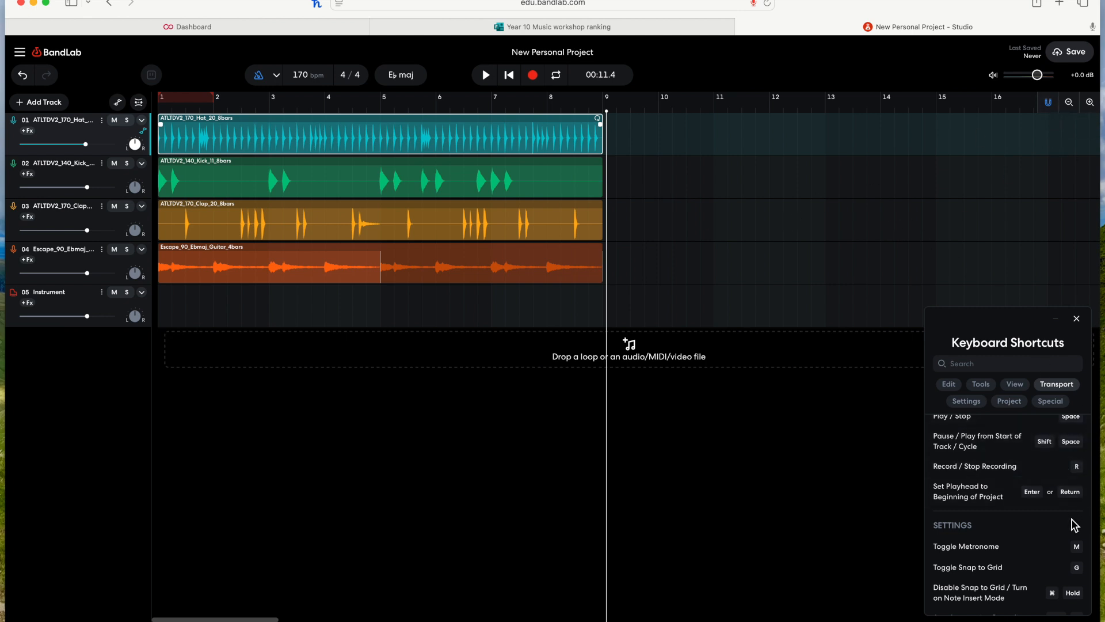
scroll(1053, 510, "down", 2)
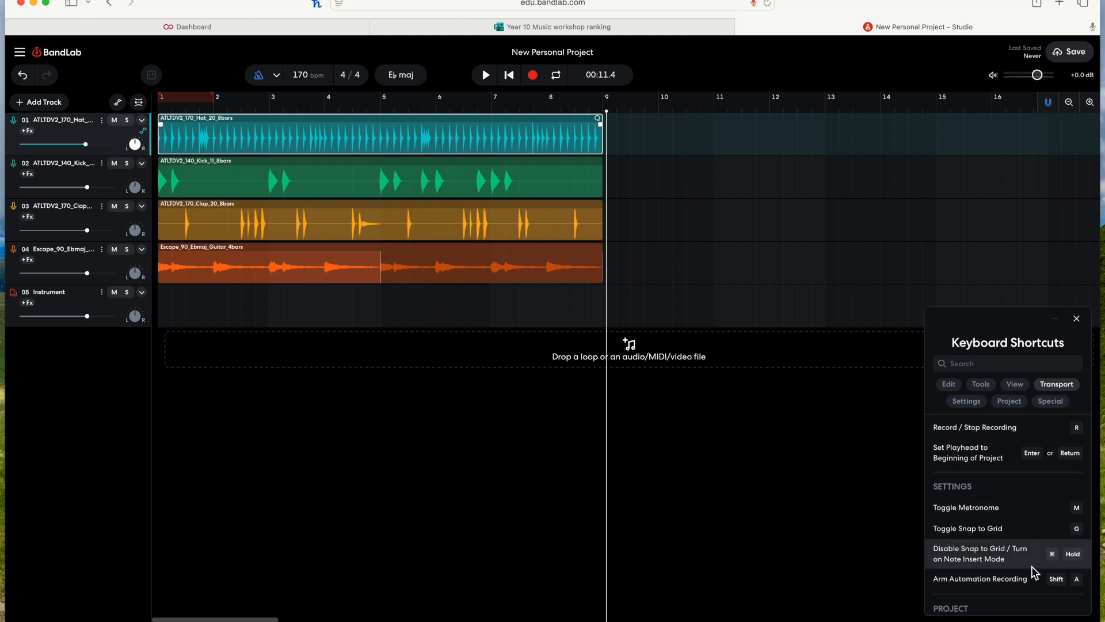
left_click(167, 313)
double_click(194, 313)
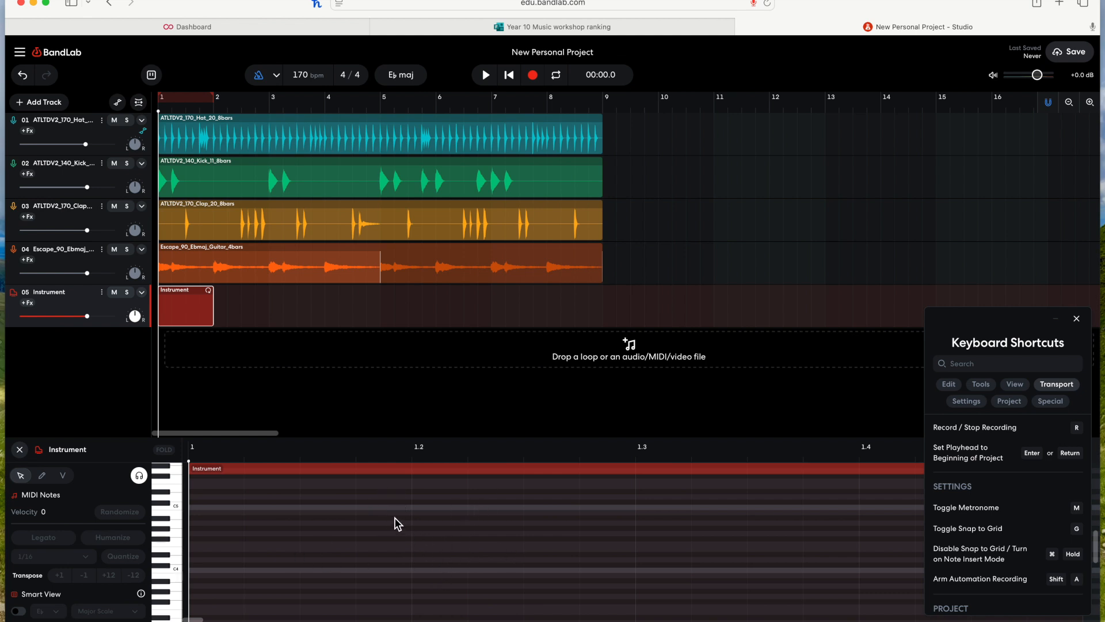
Step: Draw five short MIDI notes at different pitches across the first beat of the Instrument region
left_click(213, 505, "super")
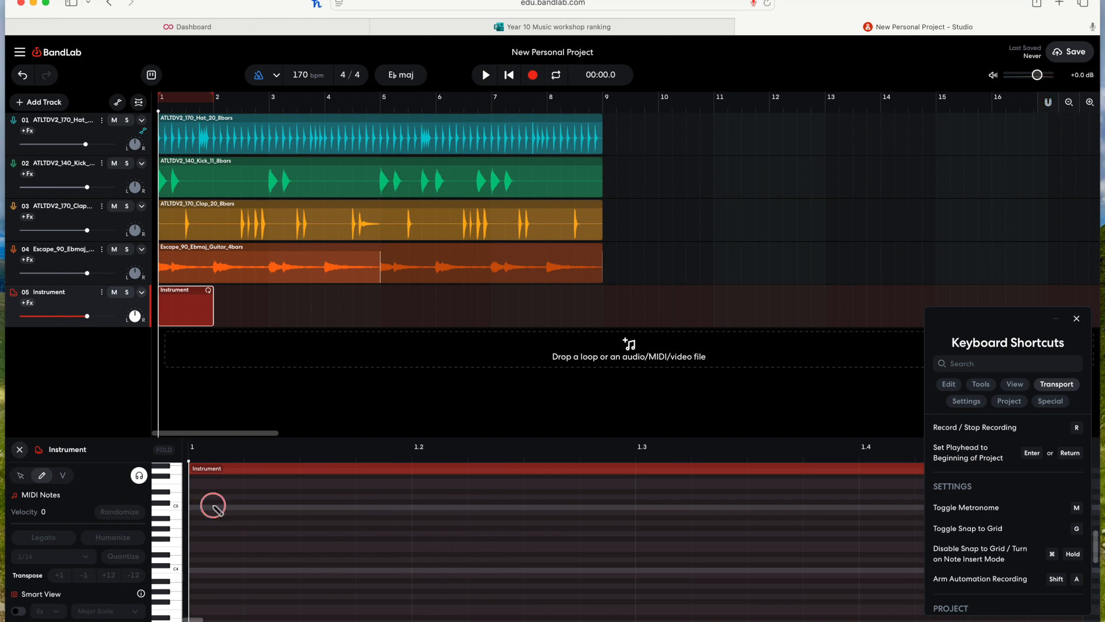
left_click(297, 502)
left_click(363, 533)
left_click(432, 528)
left_click(519, 517)
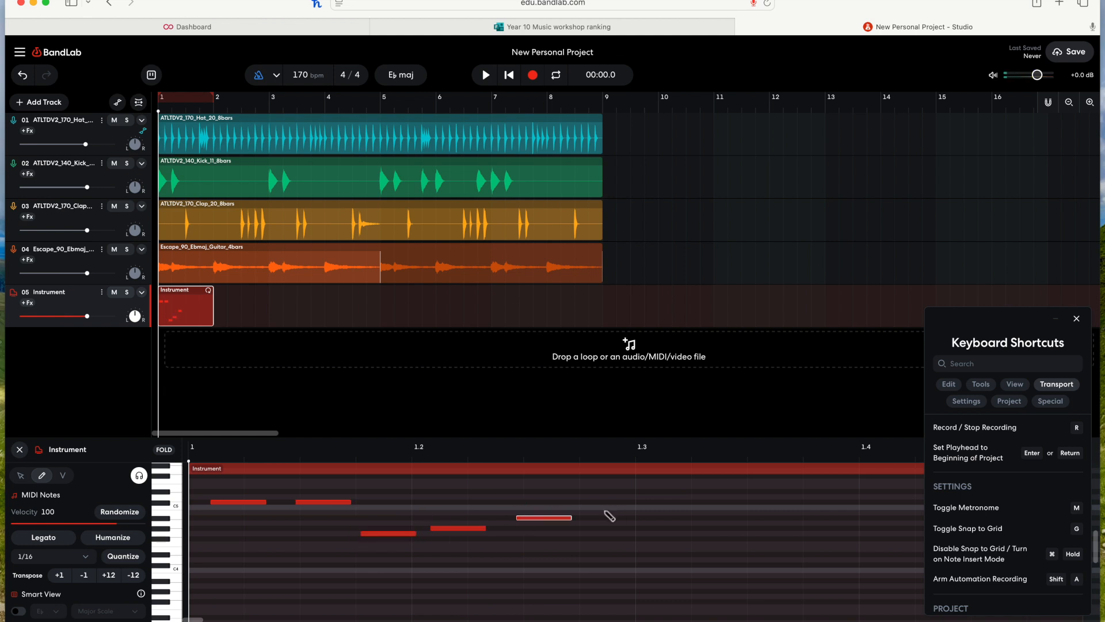
Step: Nudge the last note slightly later and move the fourth note up in pitch and slightly earlier
left_click_drag(545, 517, 555, 518)
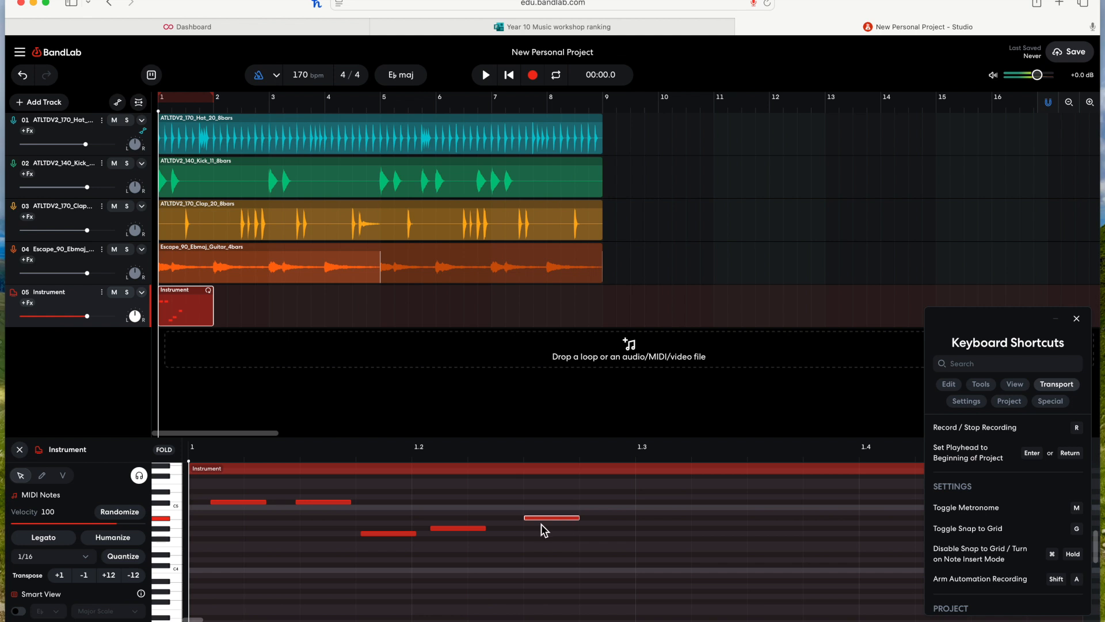
left_click_drag(461, 528, 442, 512)
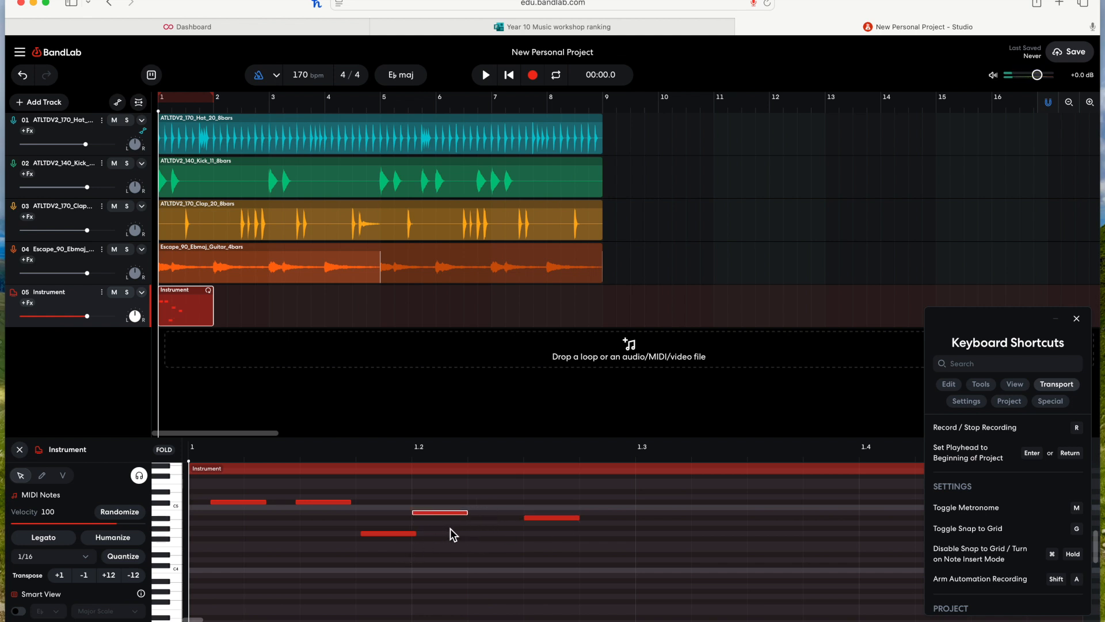
left_click(42, 475)
left_click(20, 475)
Step: Close the MIDI editor
key("super")
key("super")
key("super")
scroll(568, 584, "up", 5)
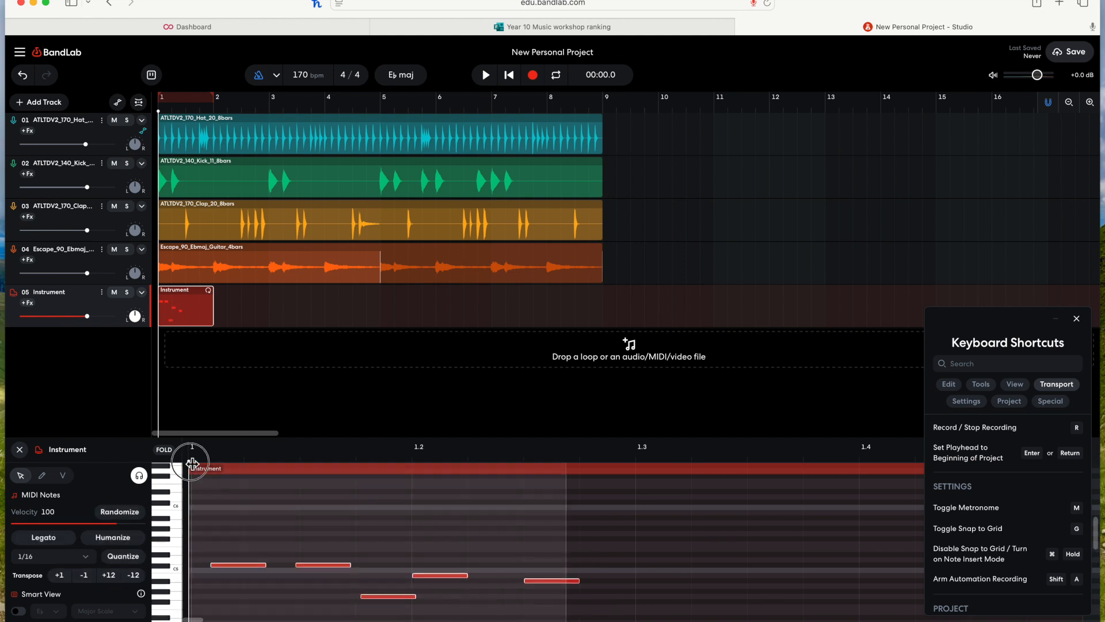
left_click(19, 450)
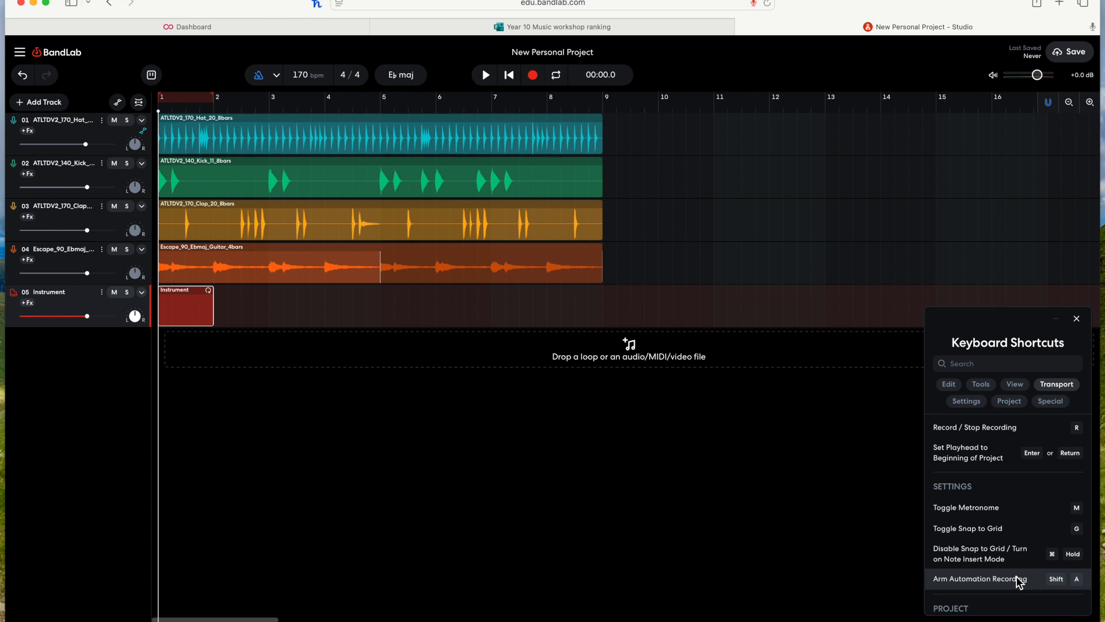
Step: Arm automation recording for the project
scroll(1021, 578, "down", 4)
scroll(1016, 576, "up", 3)
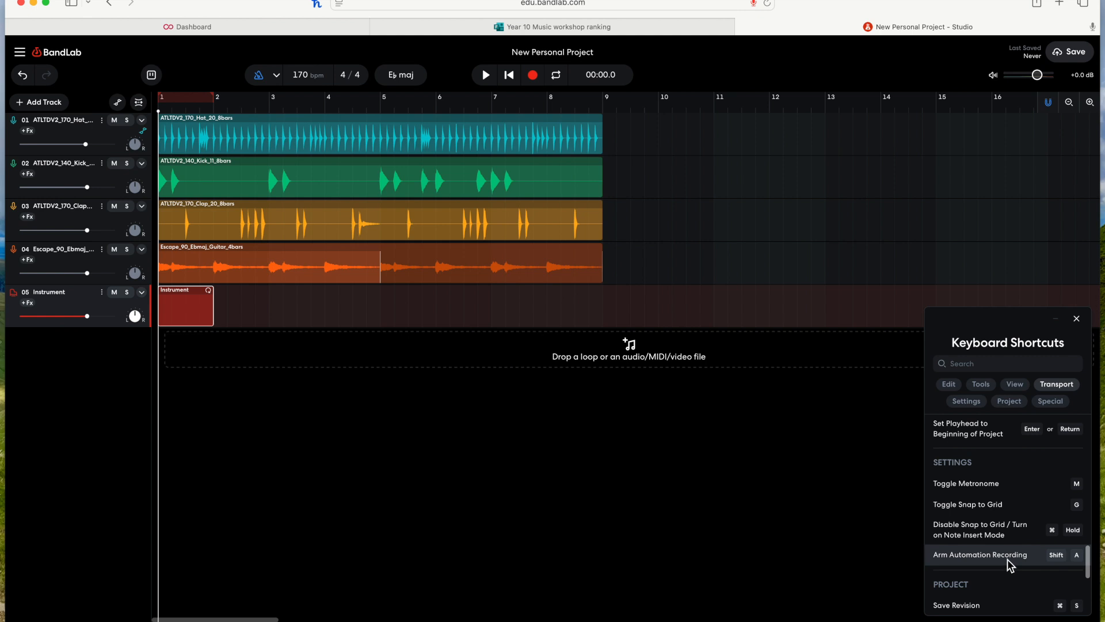
key("shift+a")
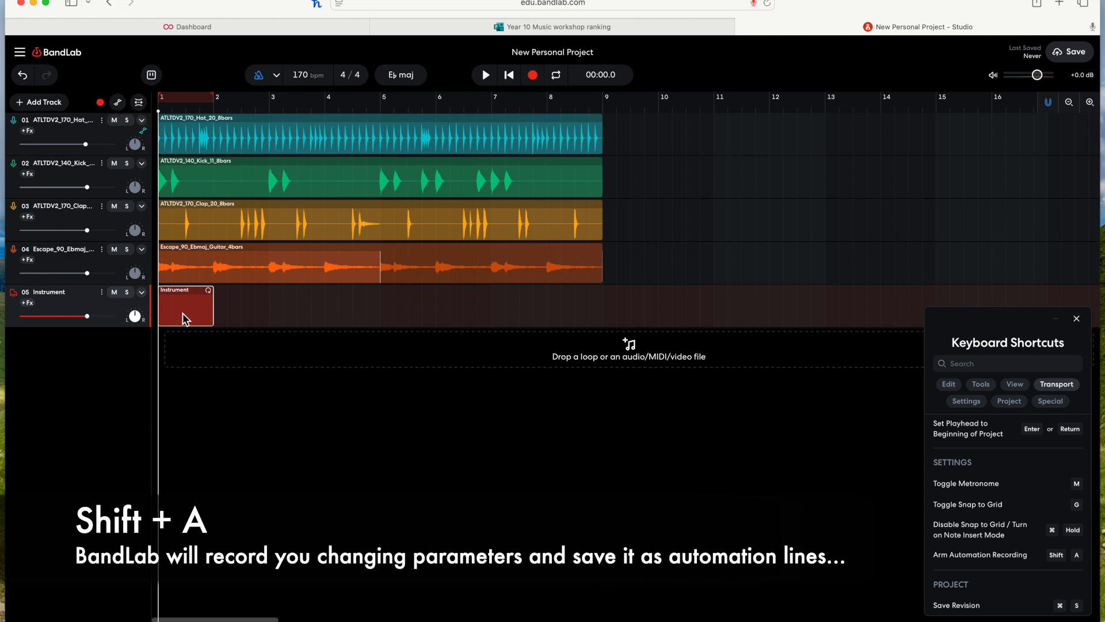
Step: Delete the MIDI region from the Instrument track and show the volume automation lanes
key("BackSpace")
left_click(85, 134)
key("a")
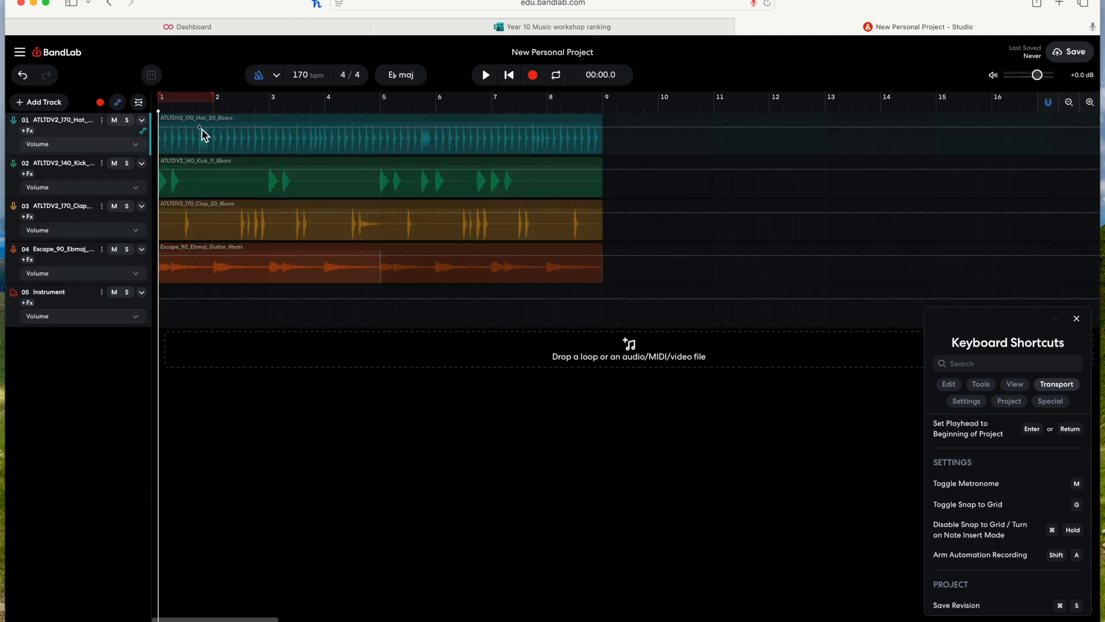
Step: Add two volume automation points on the hi-hat track, then undo both changes
left_click(297, 132)
left_click_drag(297, 136, 297, 142)
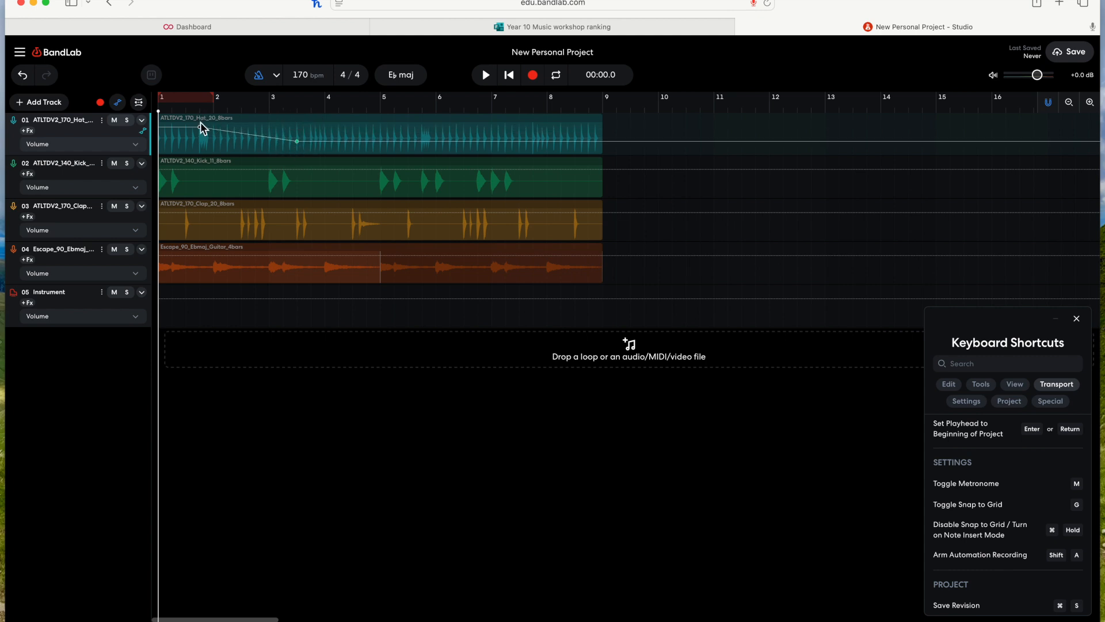
left_click(251, 134)
key("super+z")
key("super+z")
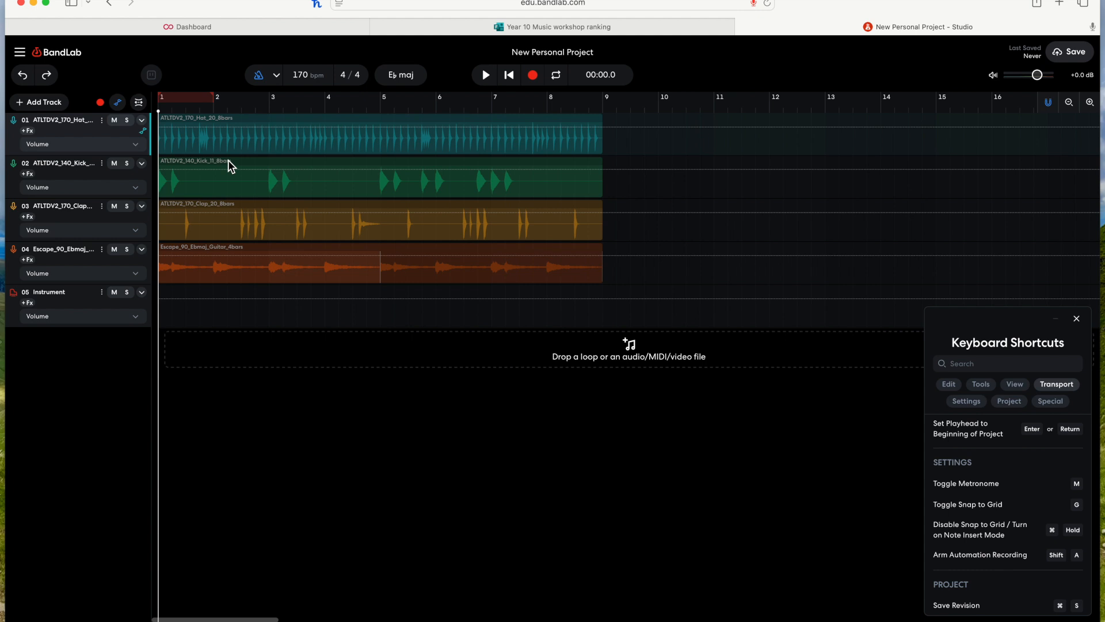
Step: Record a volume fade-down on the guitar track by lowering its fader during playback
left_click(101, 109)
key("a")
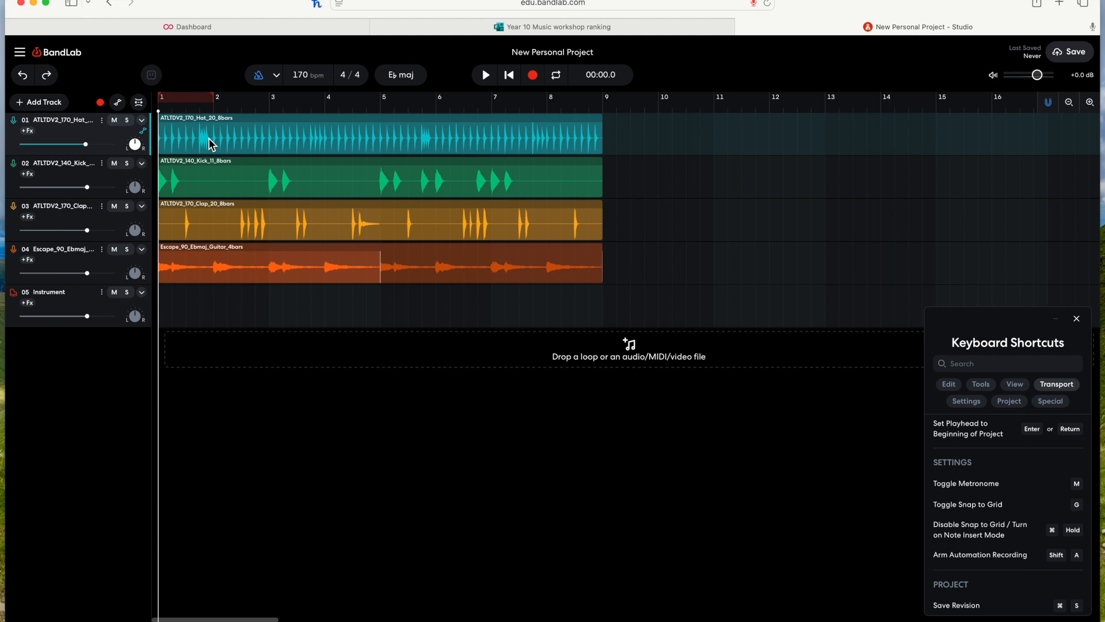
key("a")
key("a")
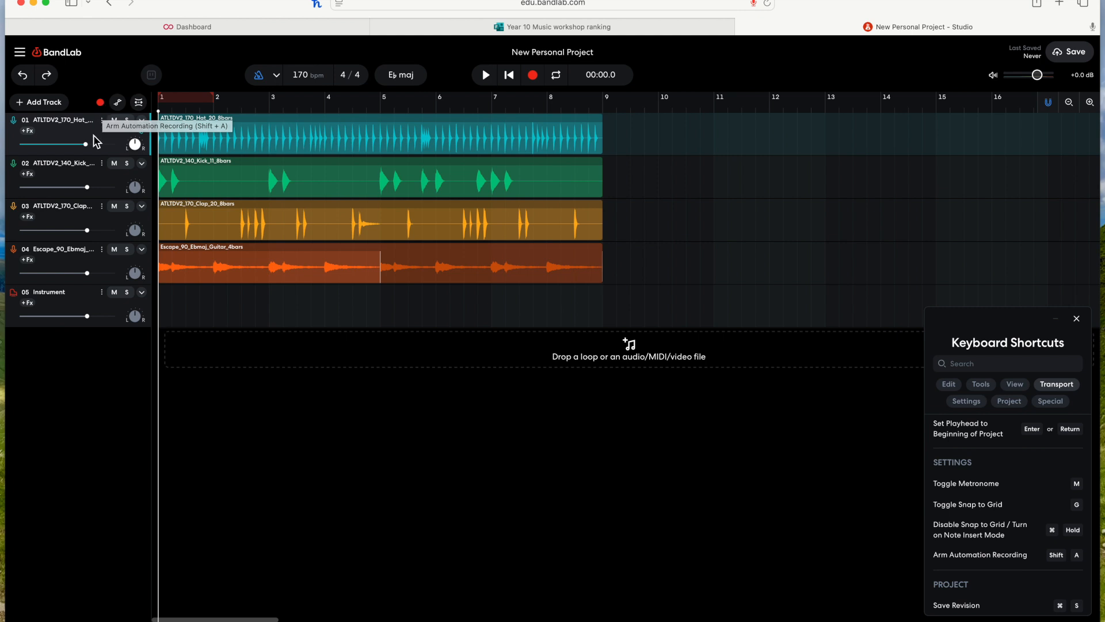
left_click(91, 260)
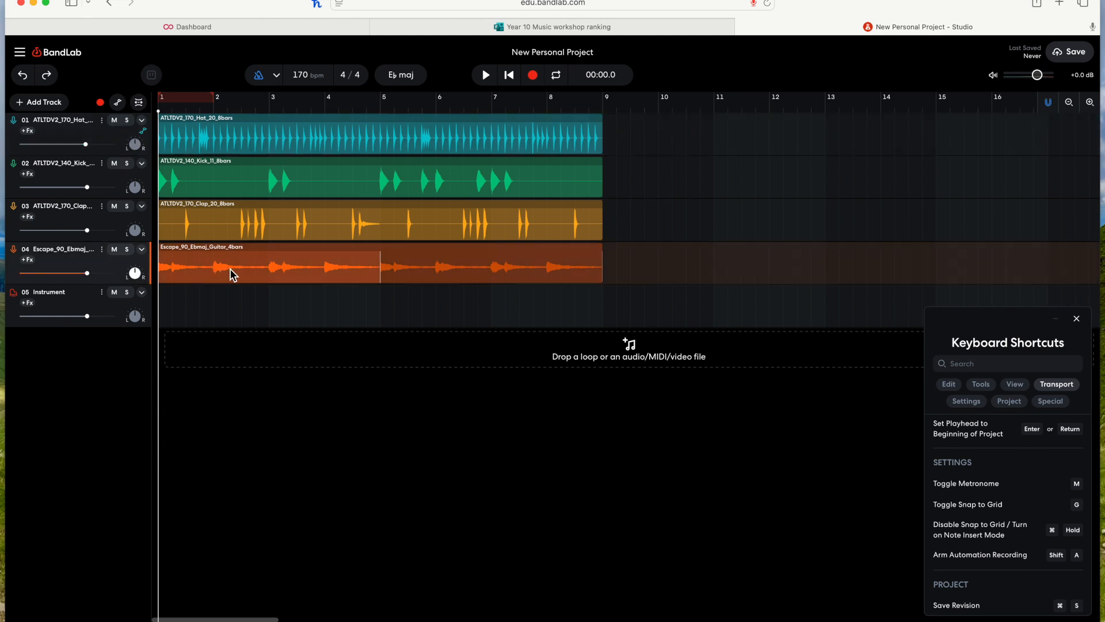
left_click(533, 75)
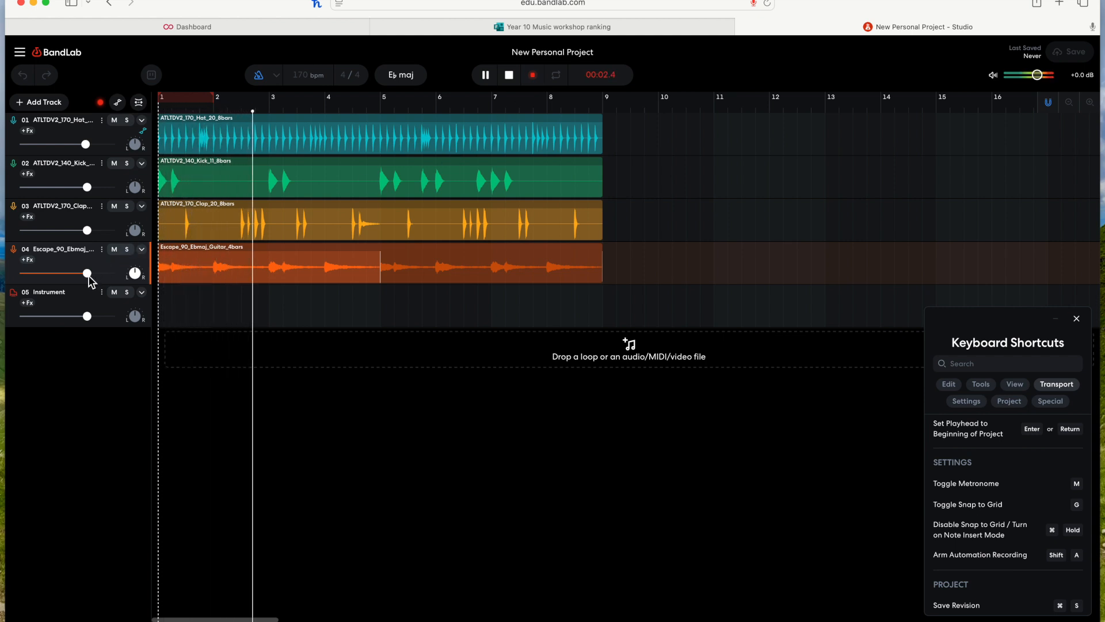
left_click_drag(90, 274, 27, 282)
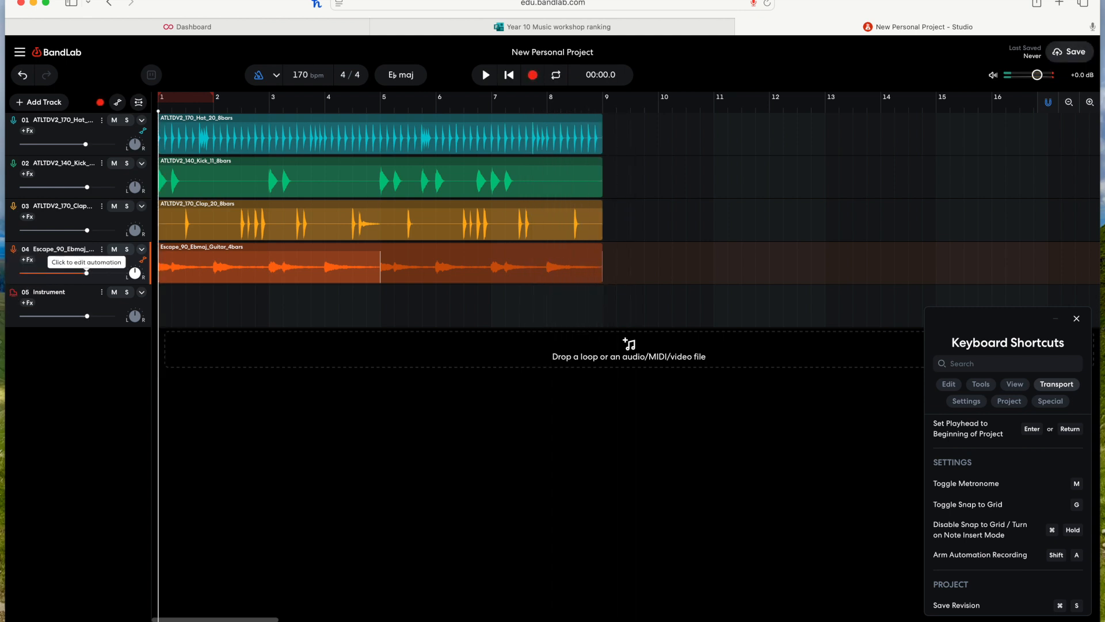
Step: Show the automation lanes and reshape the guitar's volume automation into a straight fade to -Infinity dB near bar 9
left_click(119, 103)
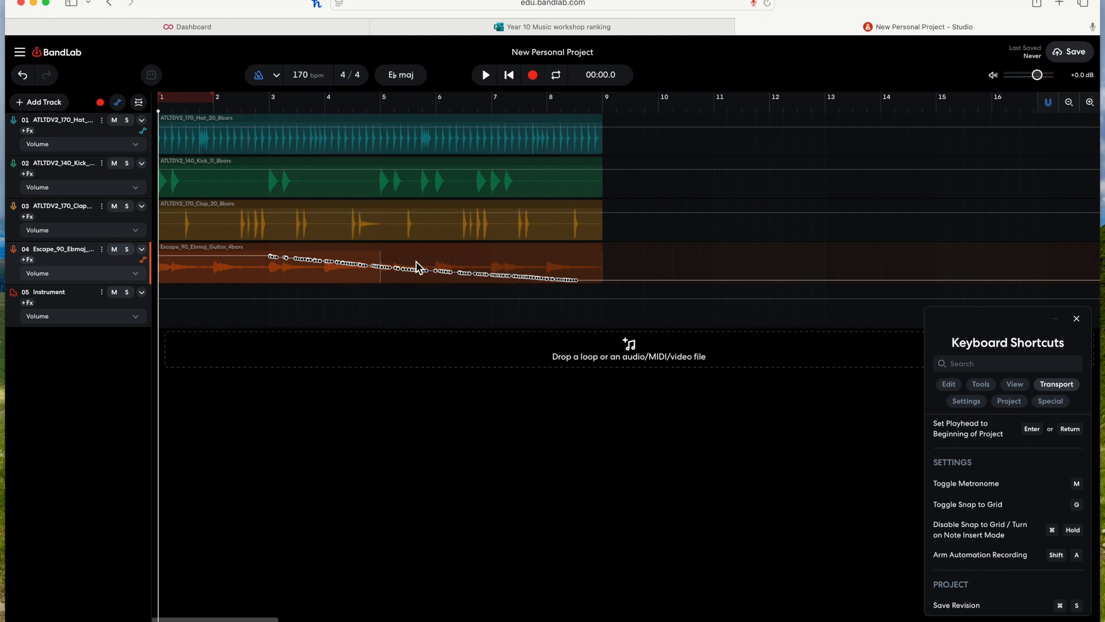
left_click(262, 255)
mouse_move(271, 259)
left_mouse_down()
mouse_move(567, 271)
mouse_move(593, 295)
left_mouse_up()
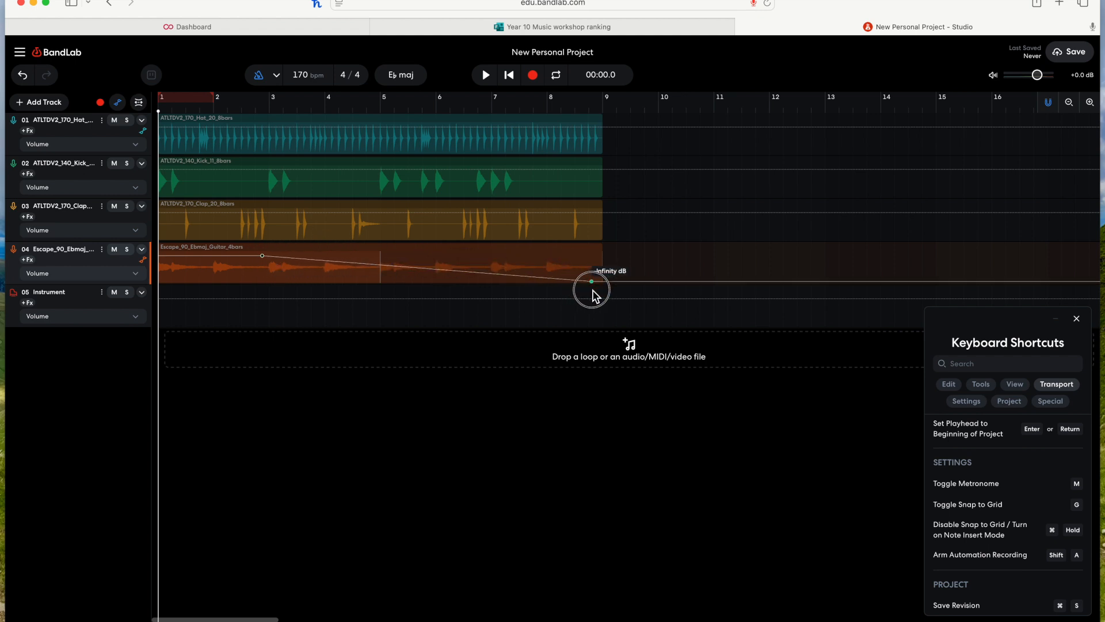